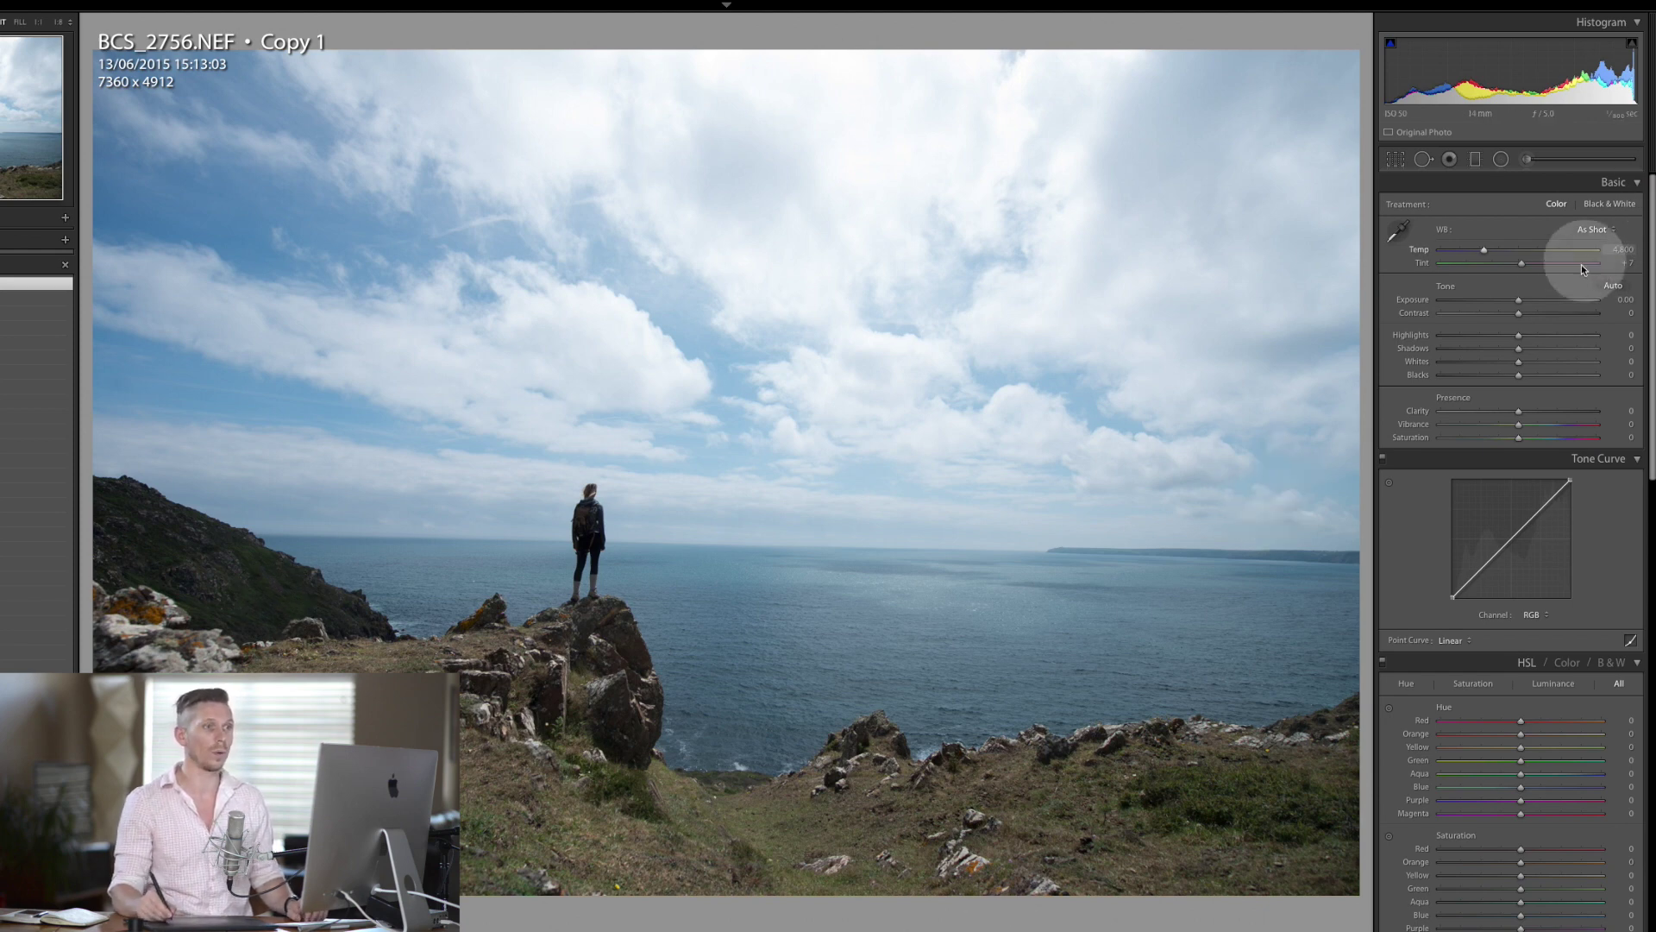
Enable profile corrections to apply the Nikon AF-S NIKKOR 14-24mm f/2.8G ED lens profile.
left_click_drag(1638, 277, 1648, 742)
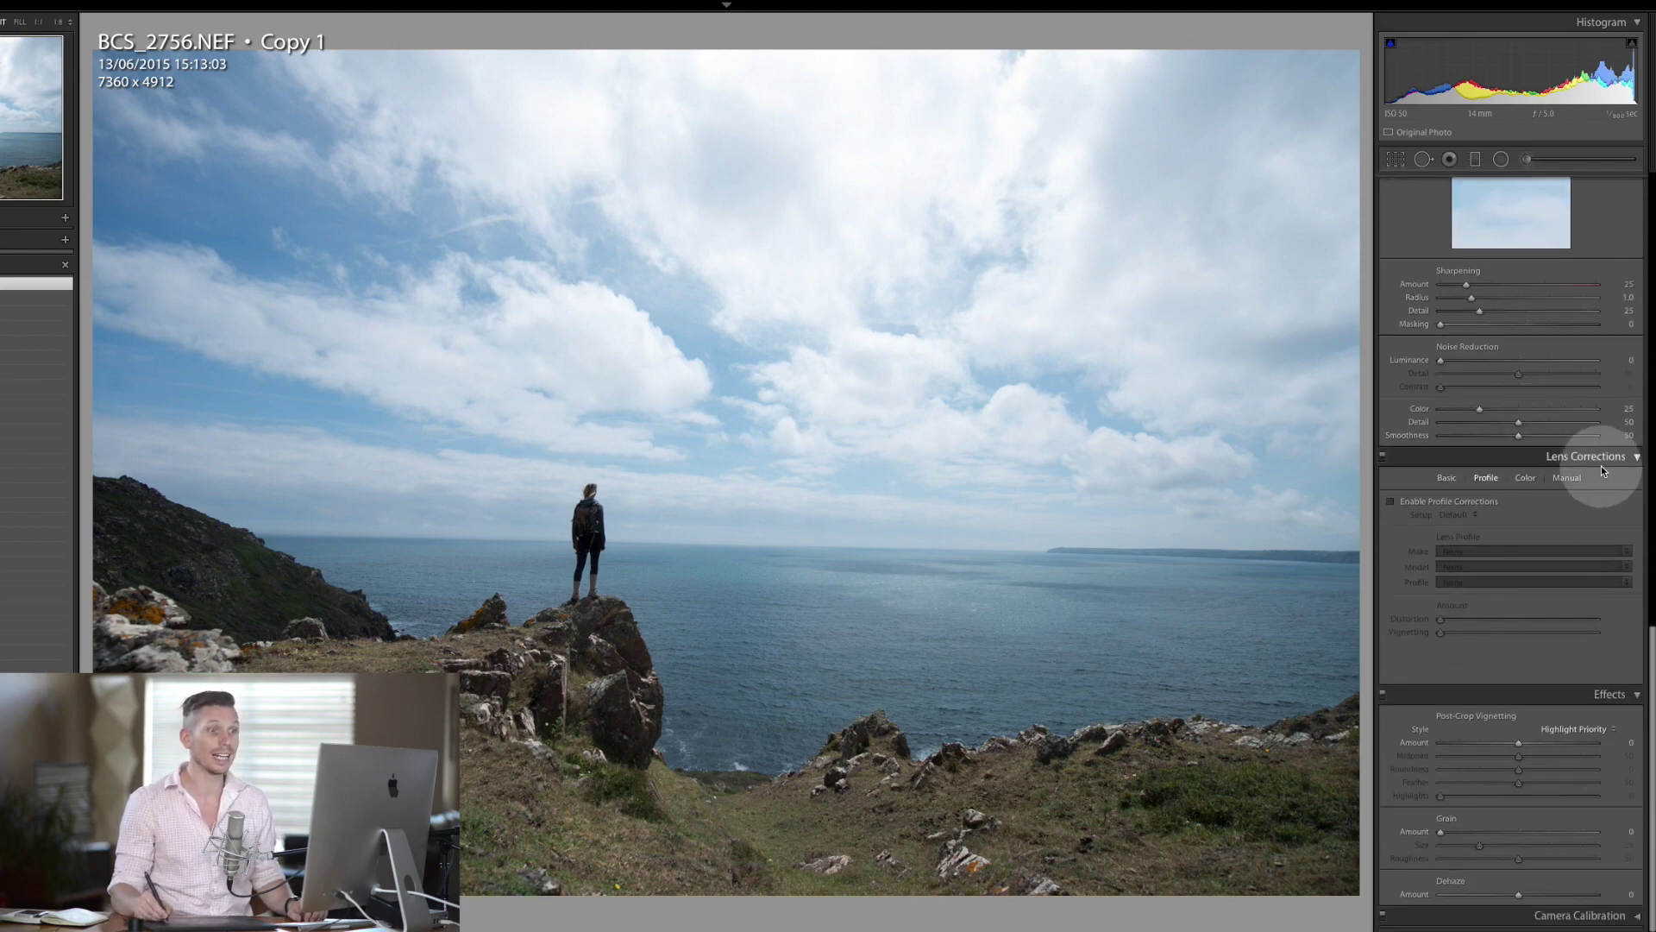
left_click(1392, 501)
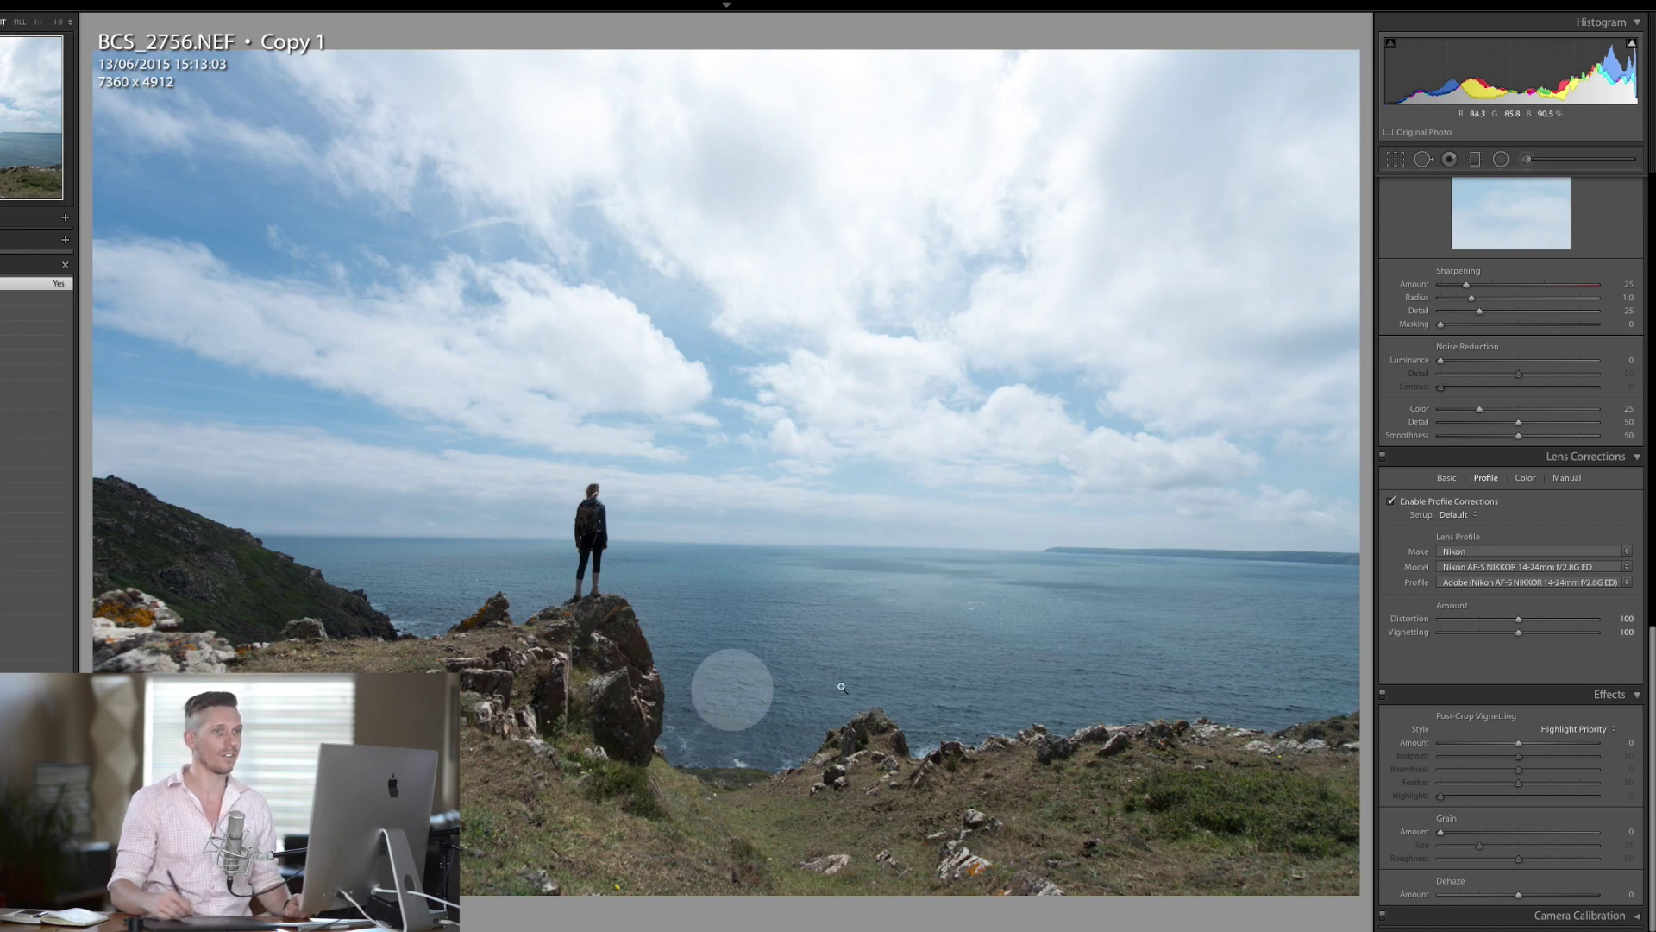
Sample a neutral cloud area with the WB eyedropper, giving temperature 6,150 and tint +6.
left_click_drag(1651, 663, 1639, 284)
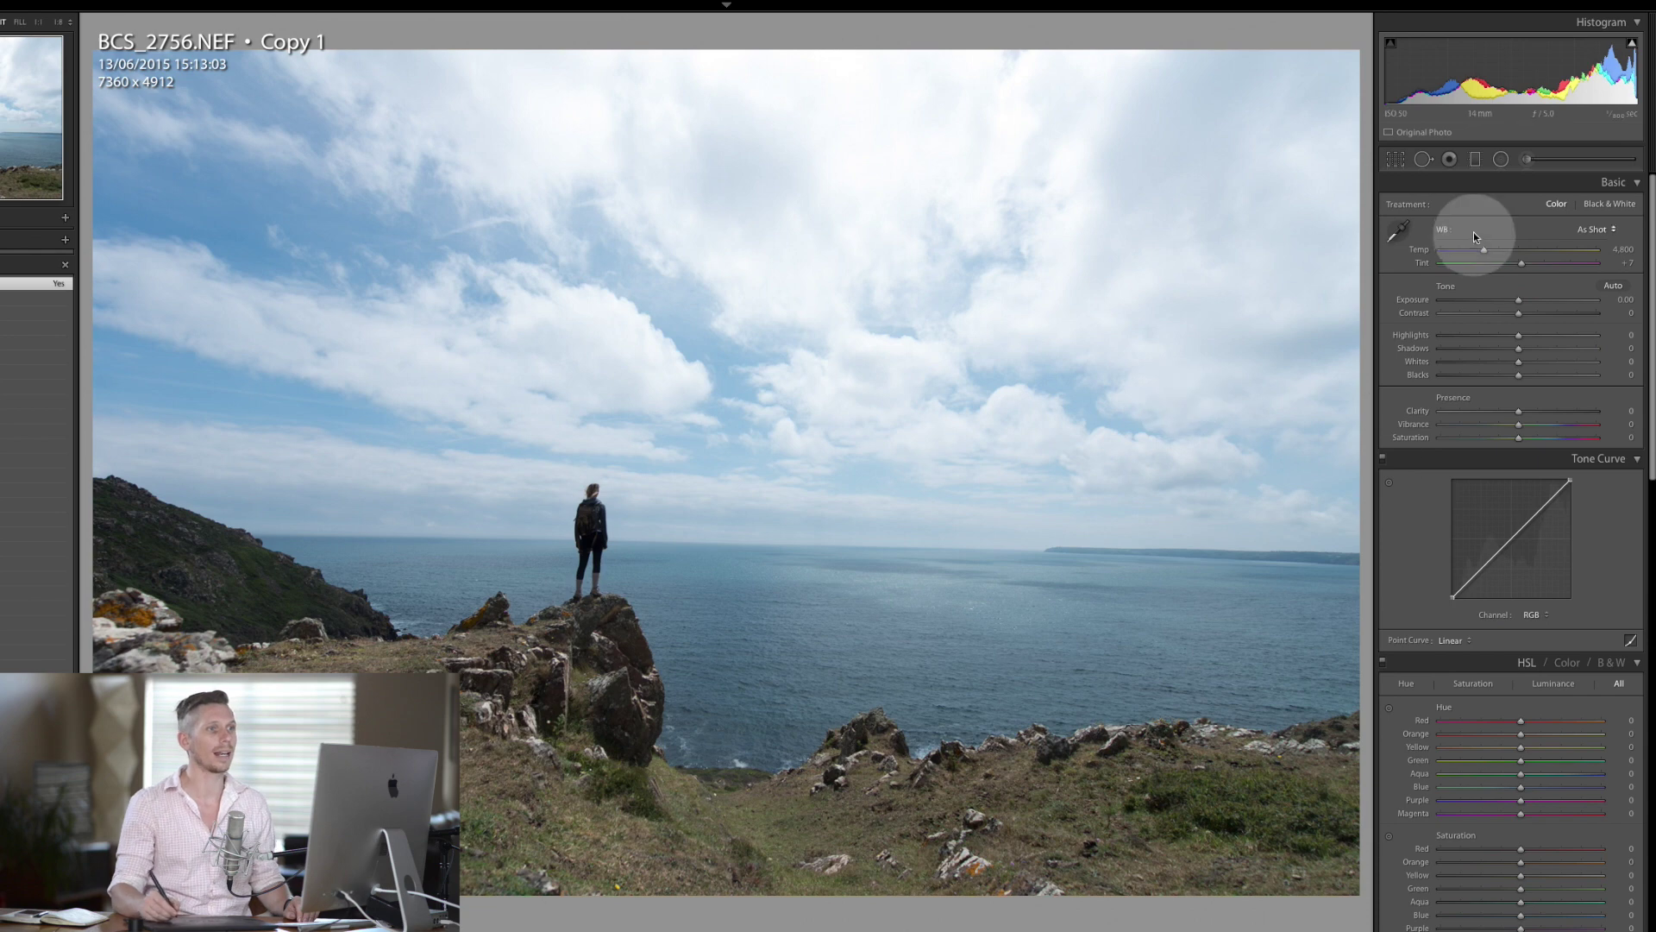
left_click(1398, 234)
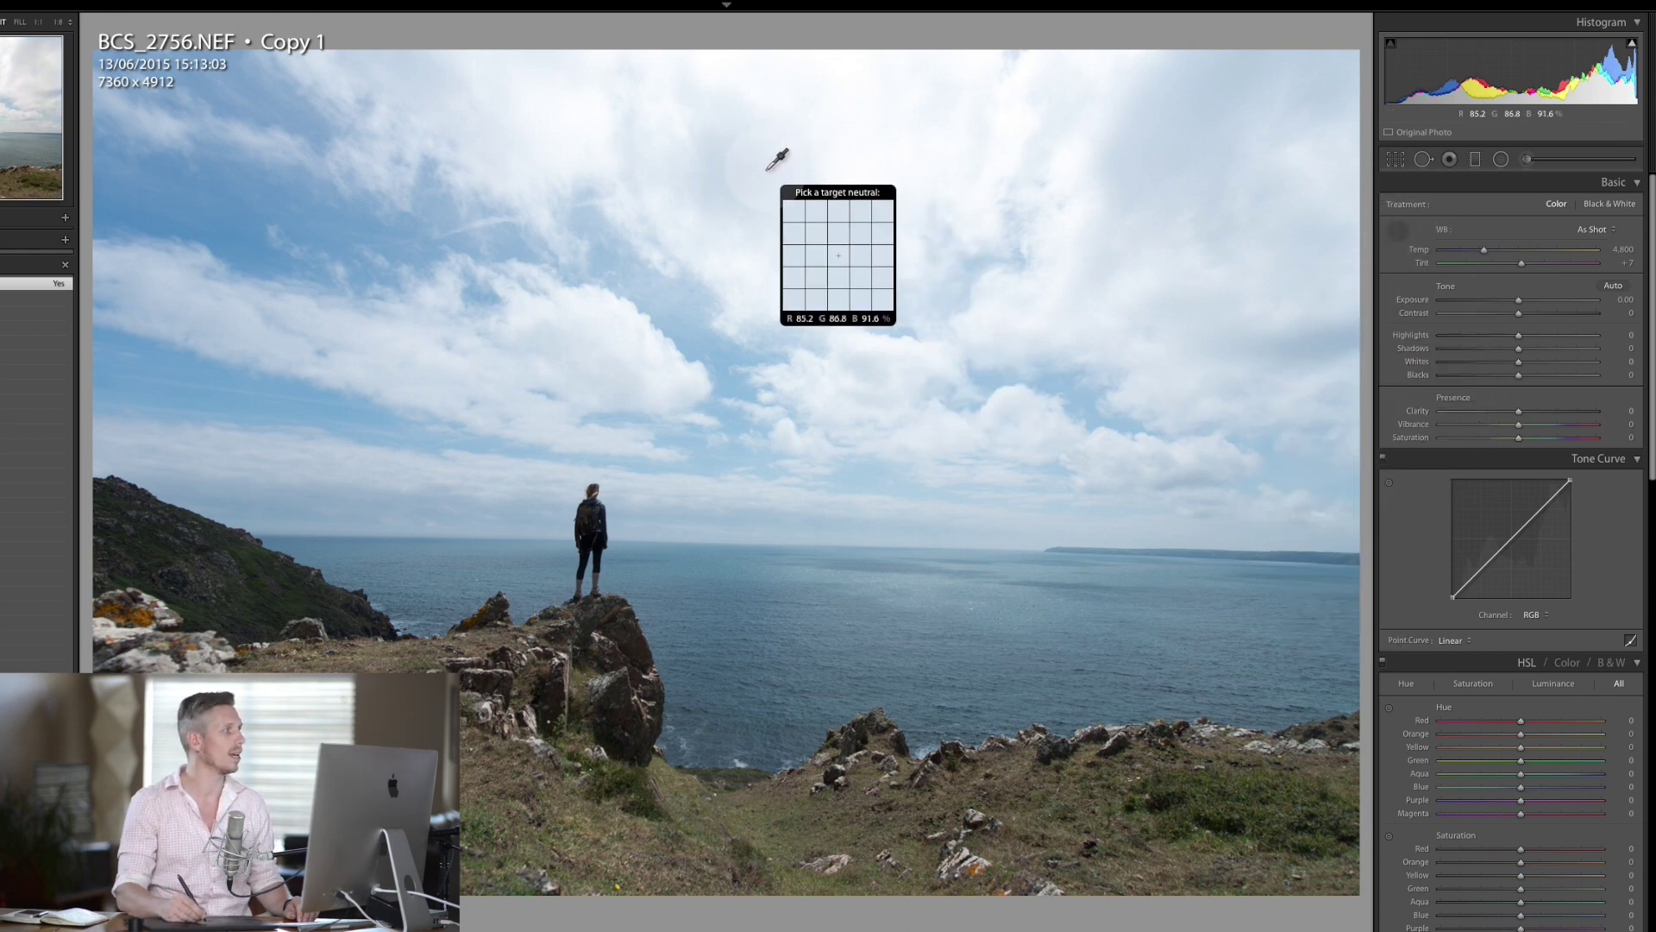
left_click(773, 168)
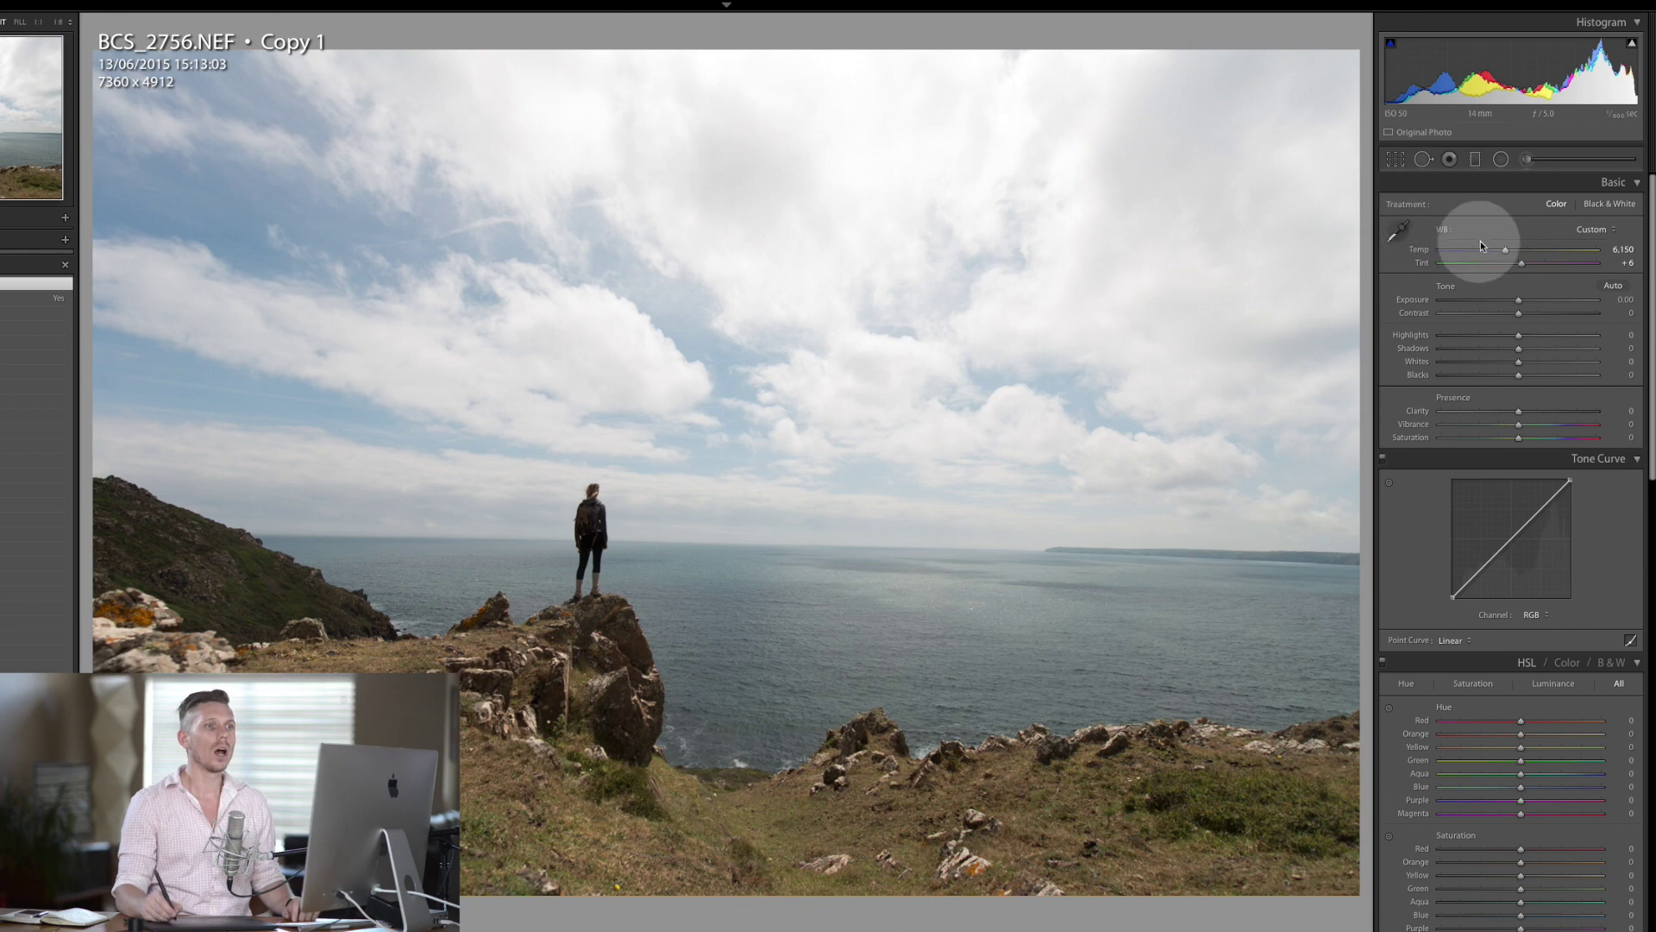
left_click_drag(1521, 302, 1515, 301)
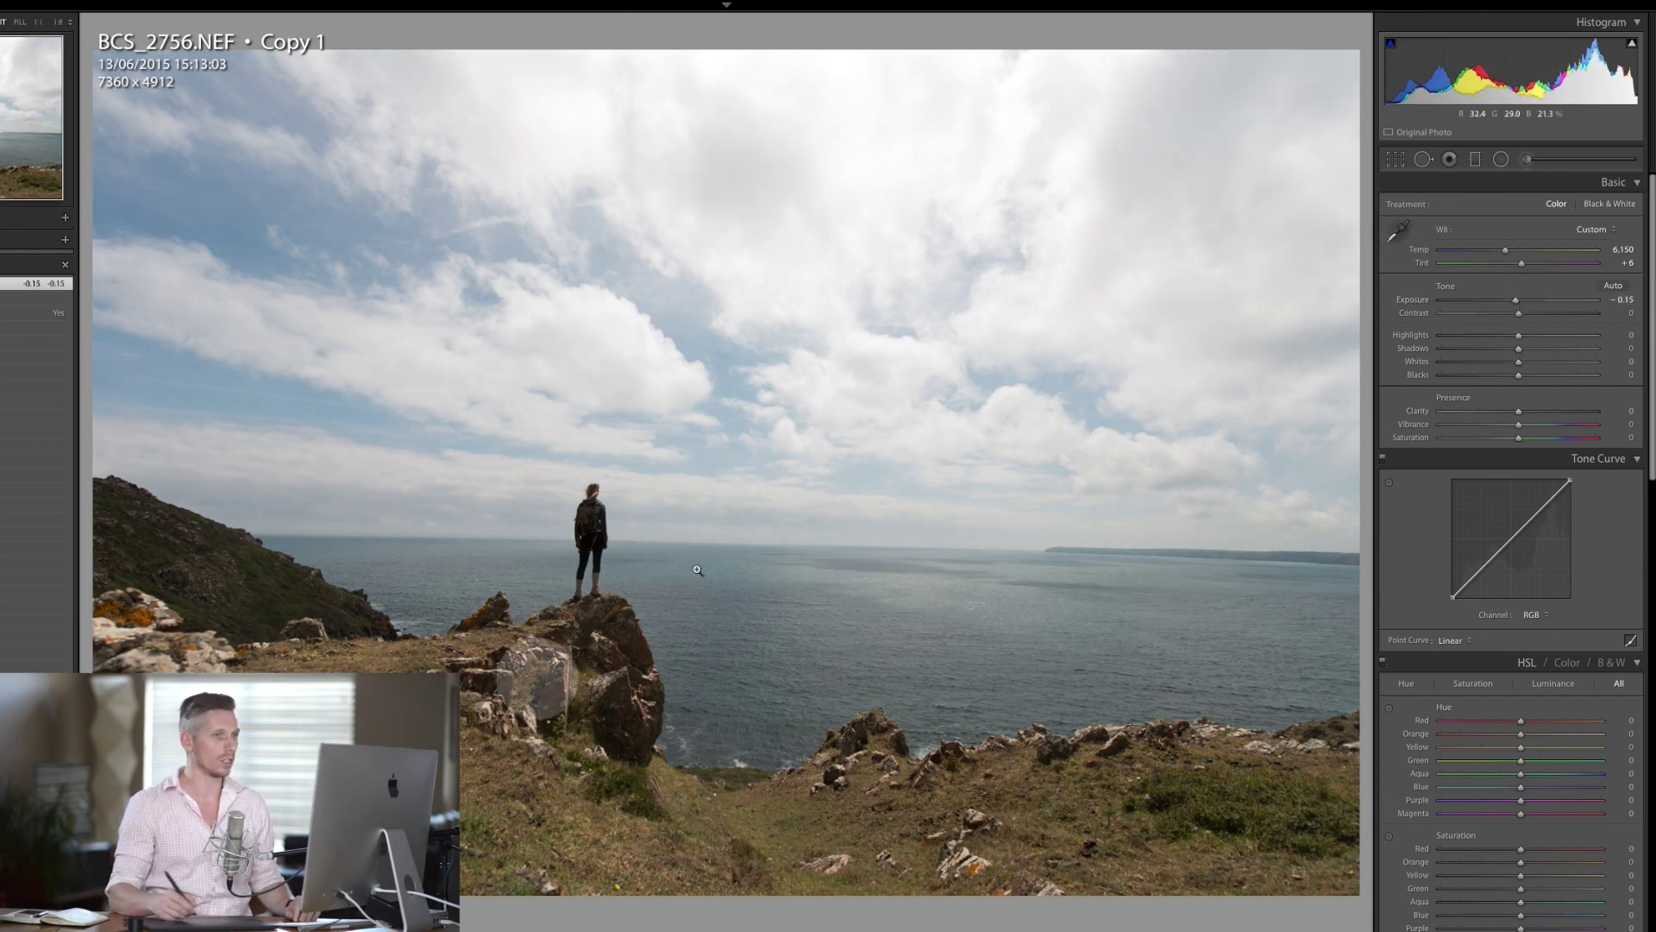
left_click_drag(1515, 300, 1526, 298)
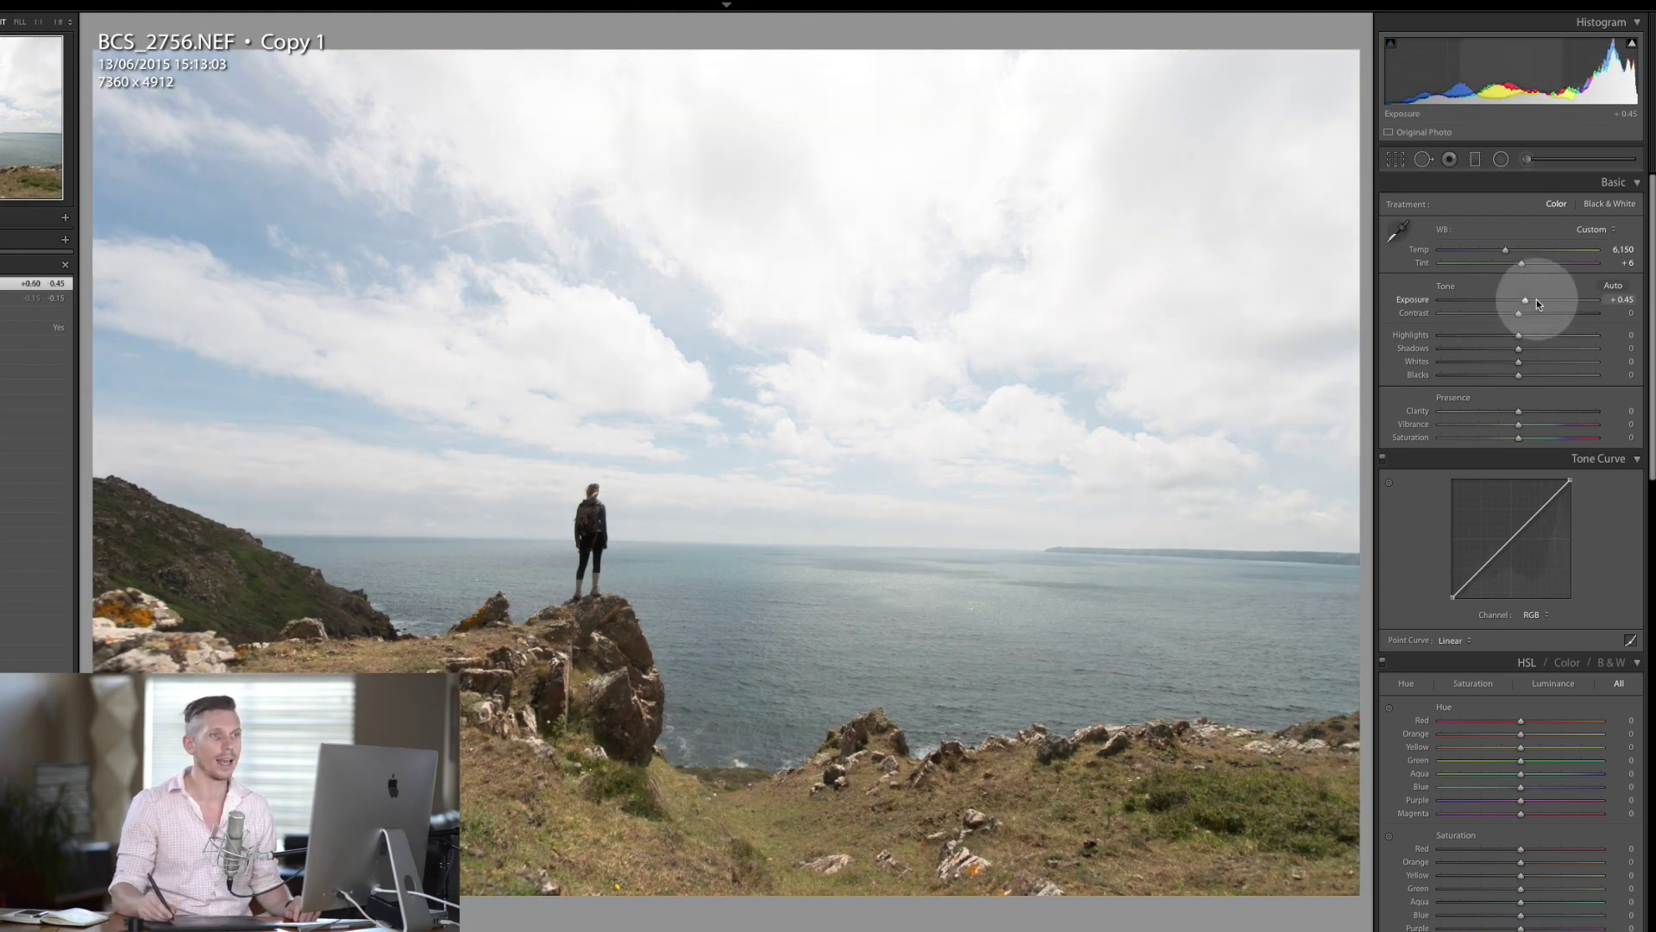
left_click_drag(1536, 300, 1457, 303)
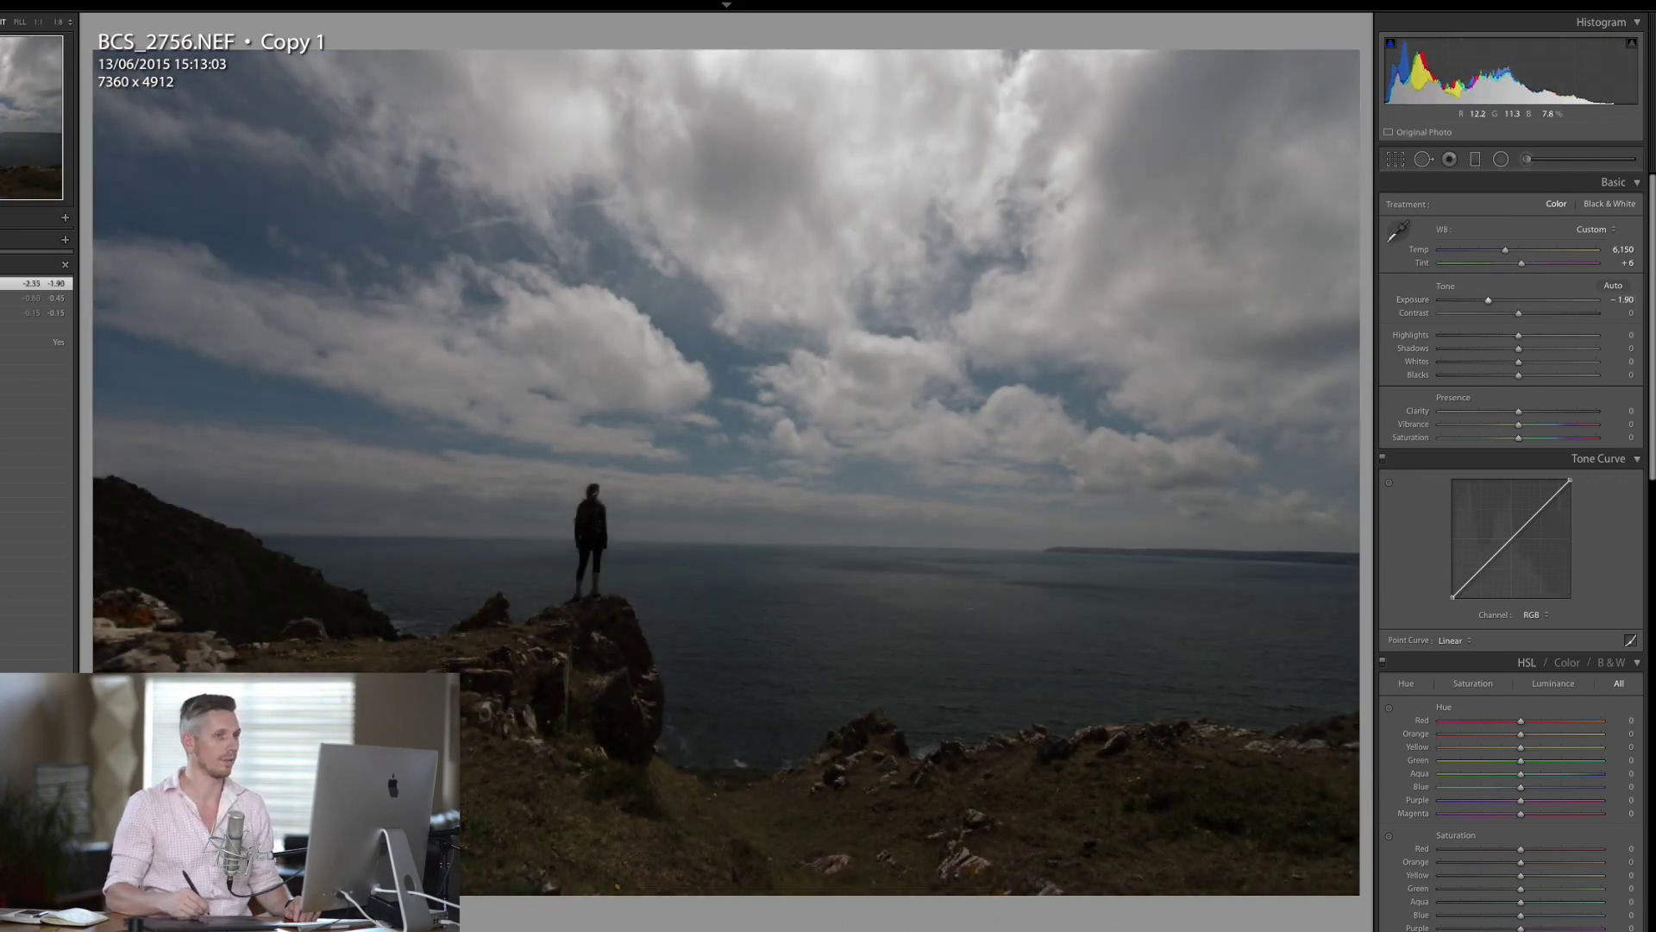
double_click(1489, 301)
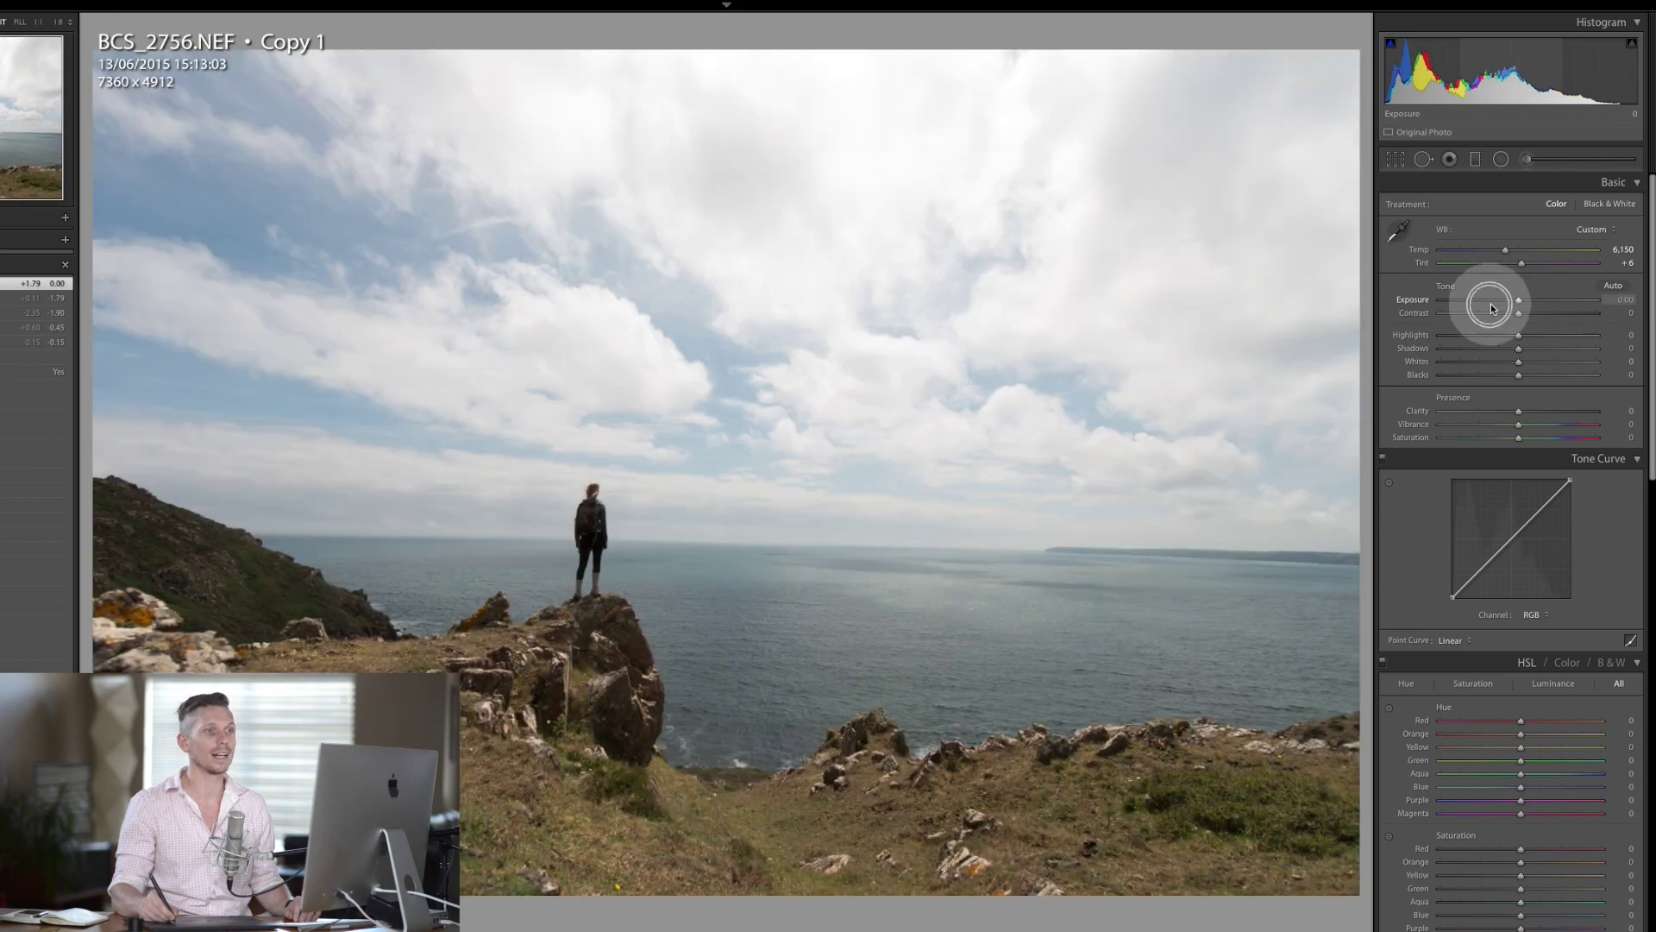
left_click(1476, 159)
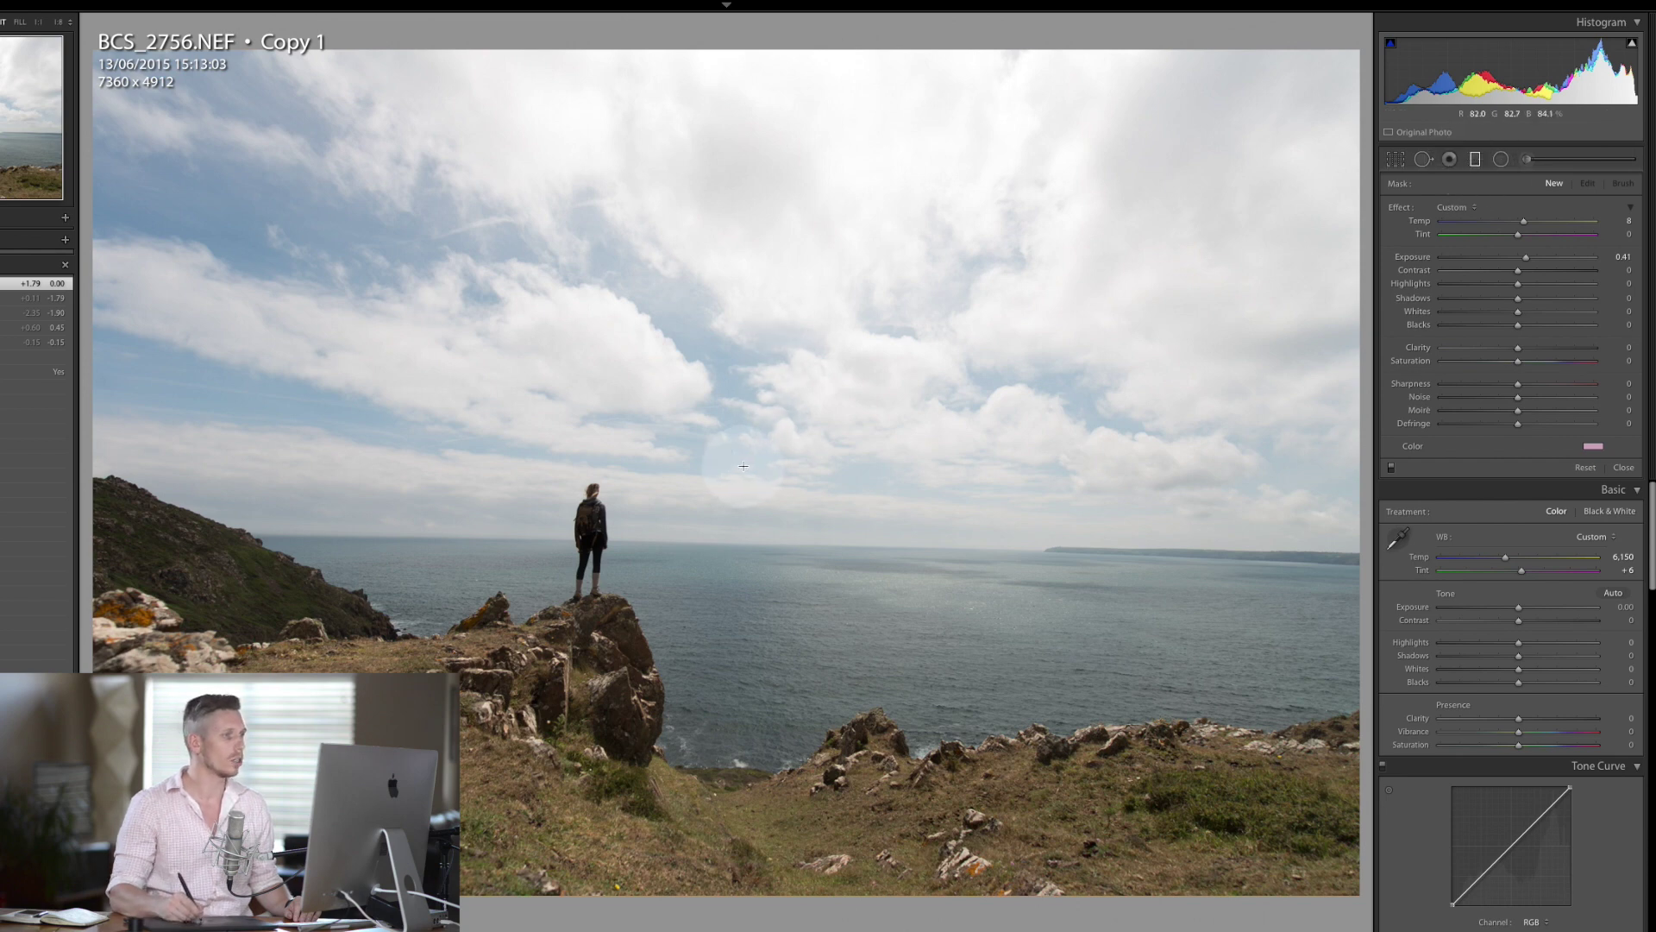
Drag a graduated filter from sky to horizon, tilt it level, and clear its pink colour tint.
left_click_drag(744, 468, 742, 544)
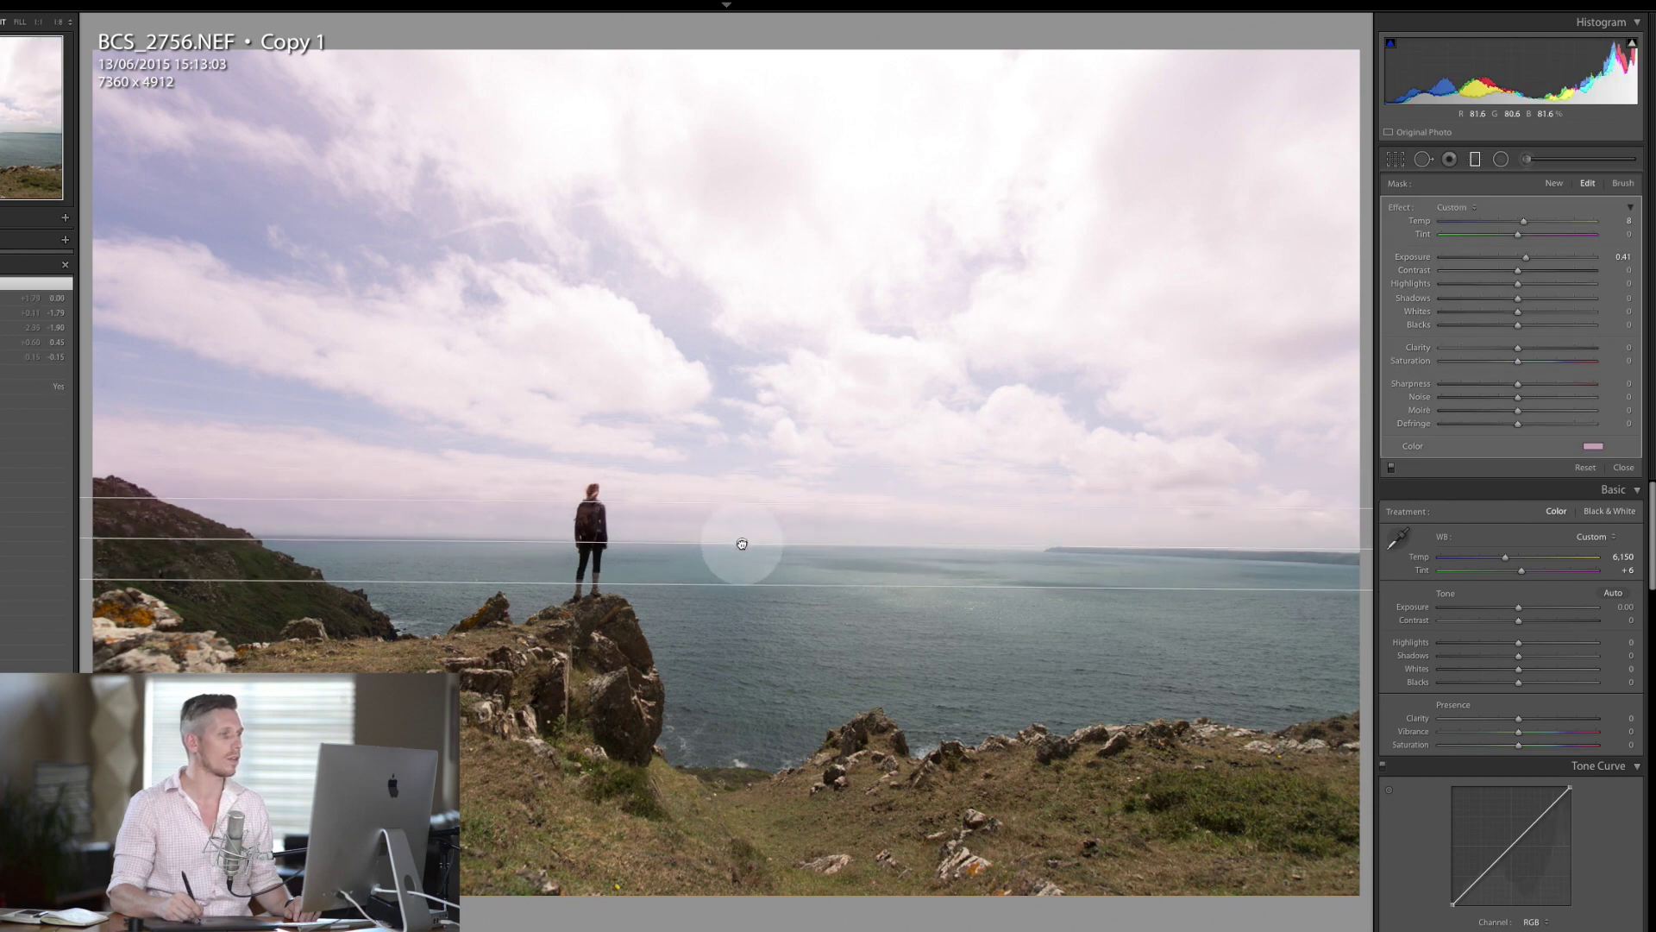
left_click_drag(879, 545, 883, 536)
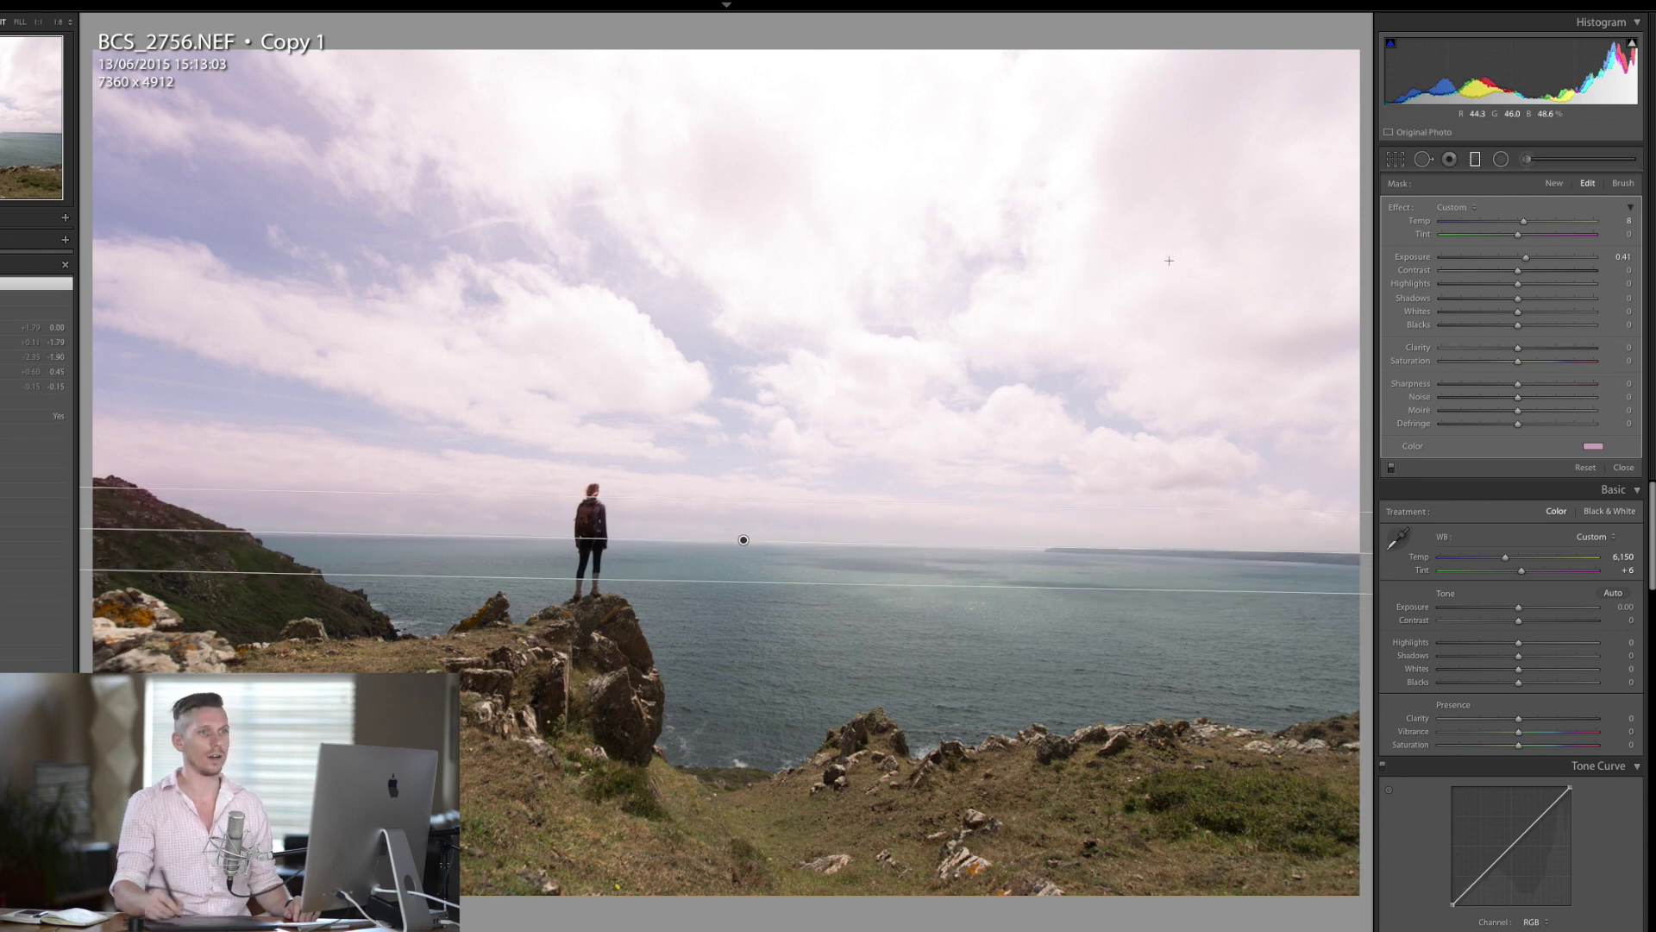
left_click(1594, 449)
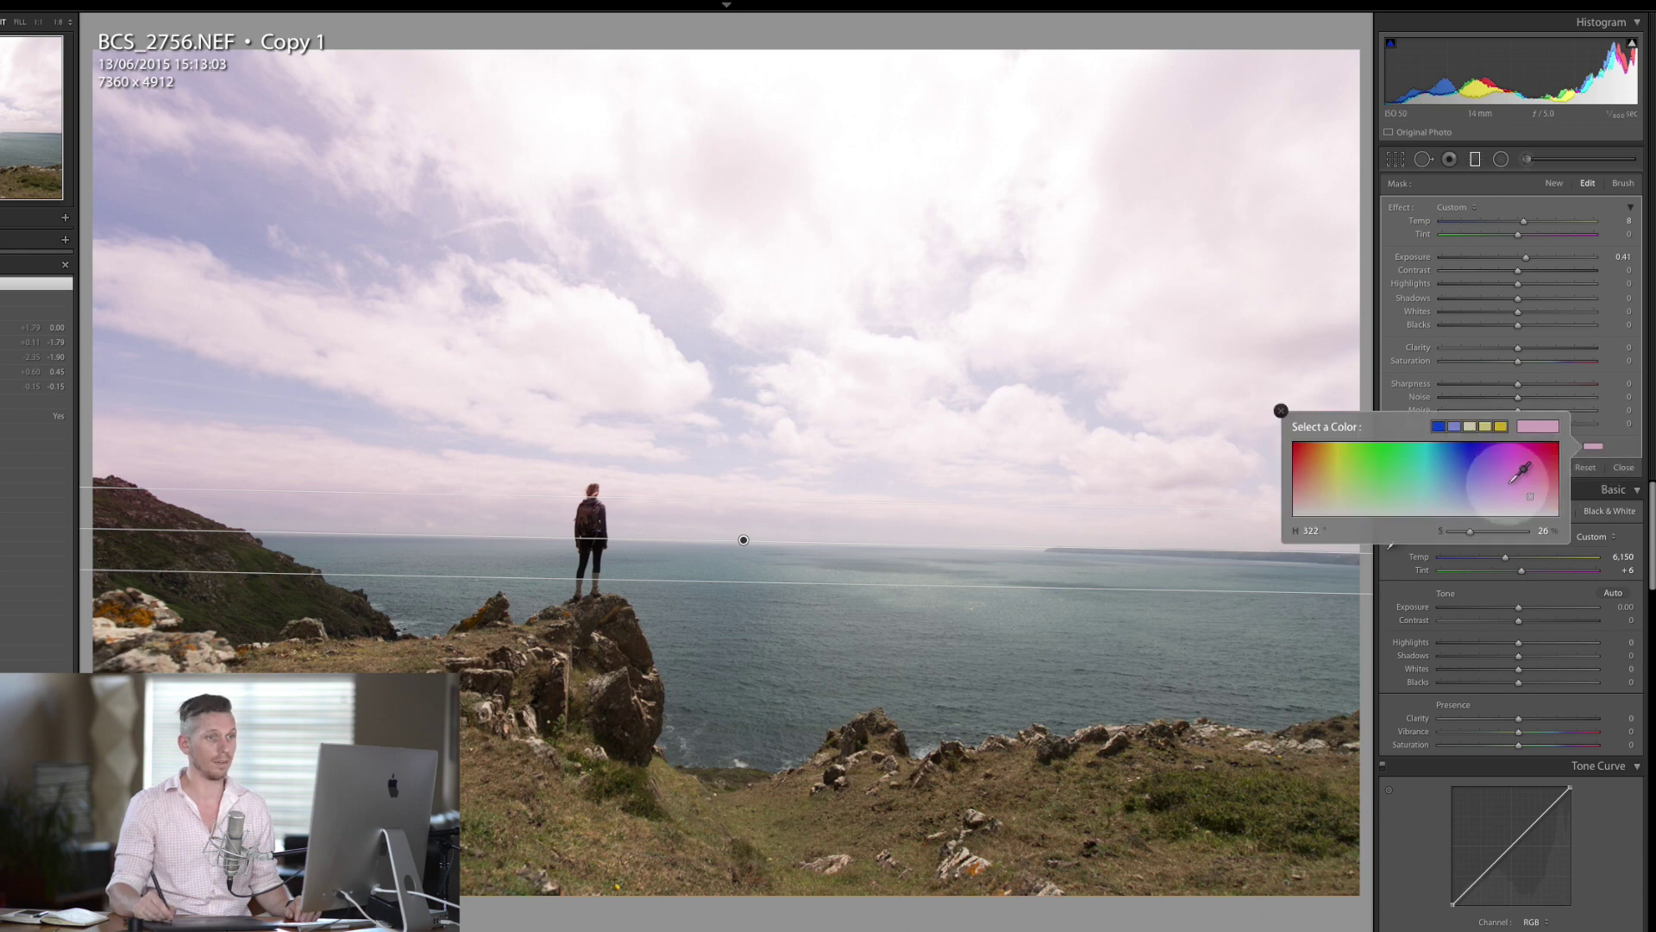
left_click_drag(1519, 466, 1489, 647)
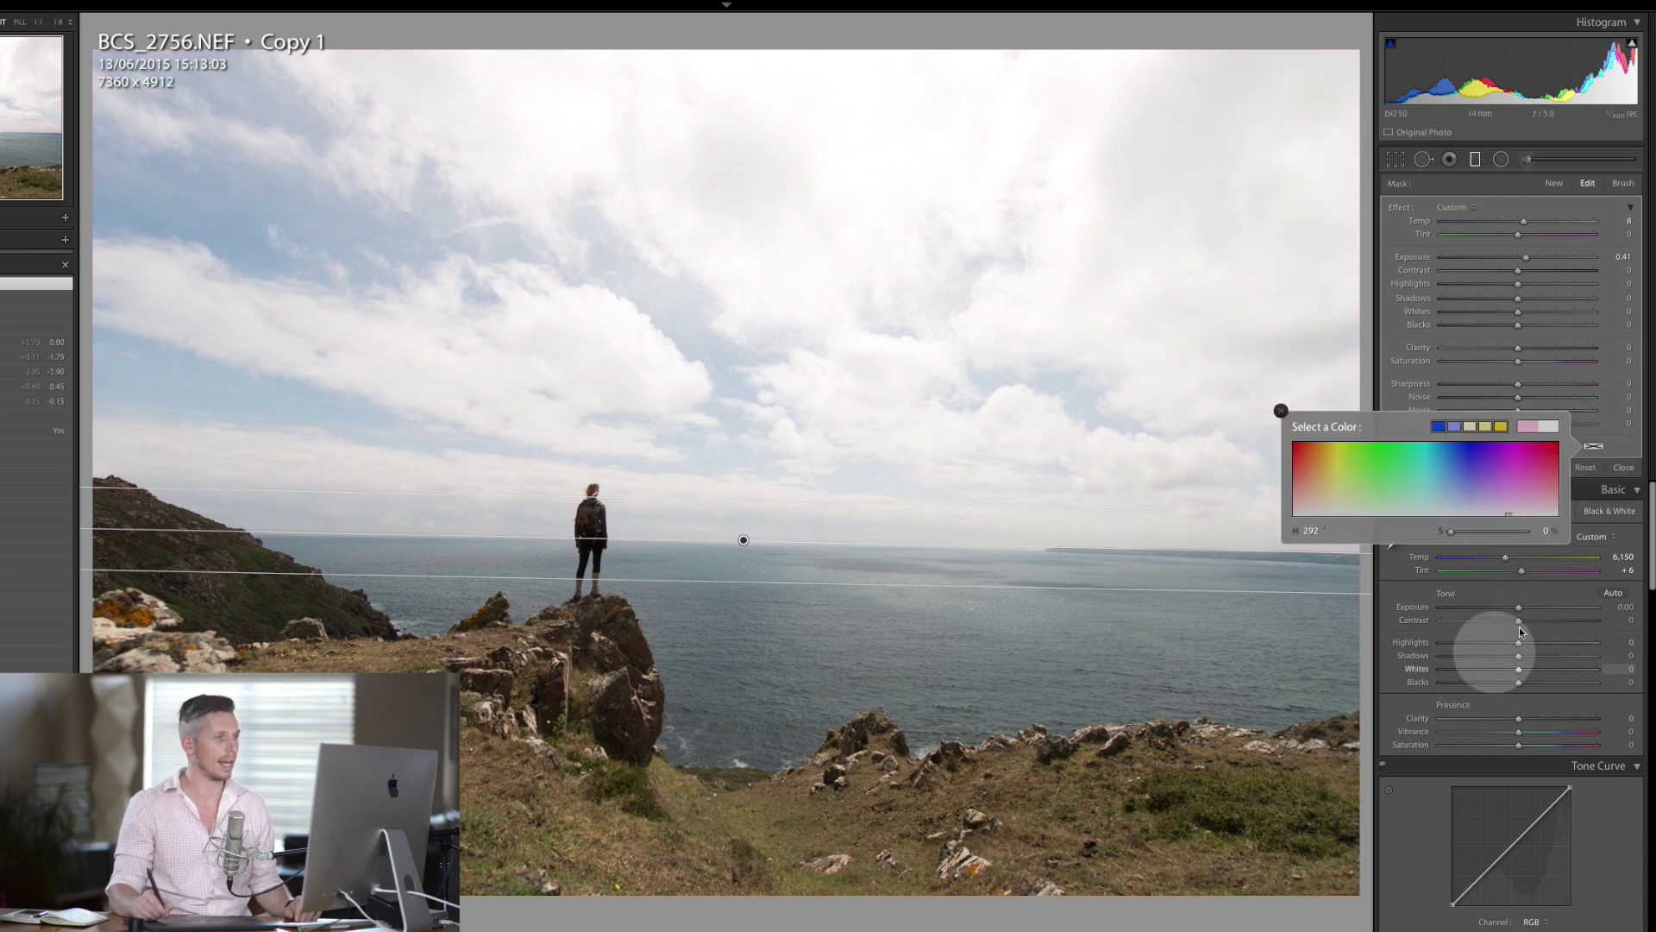
left_click(1614, 480)
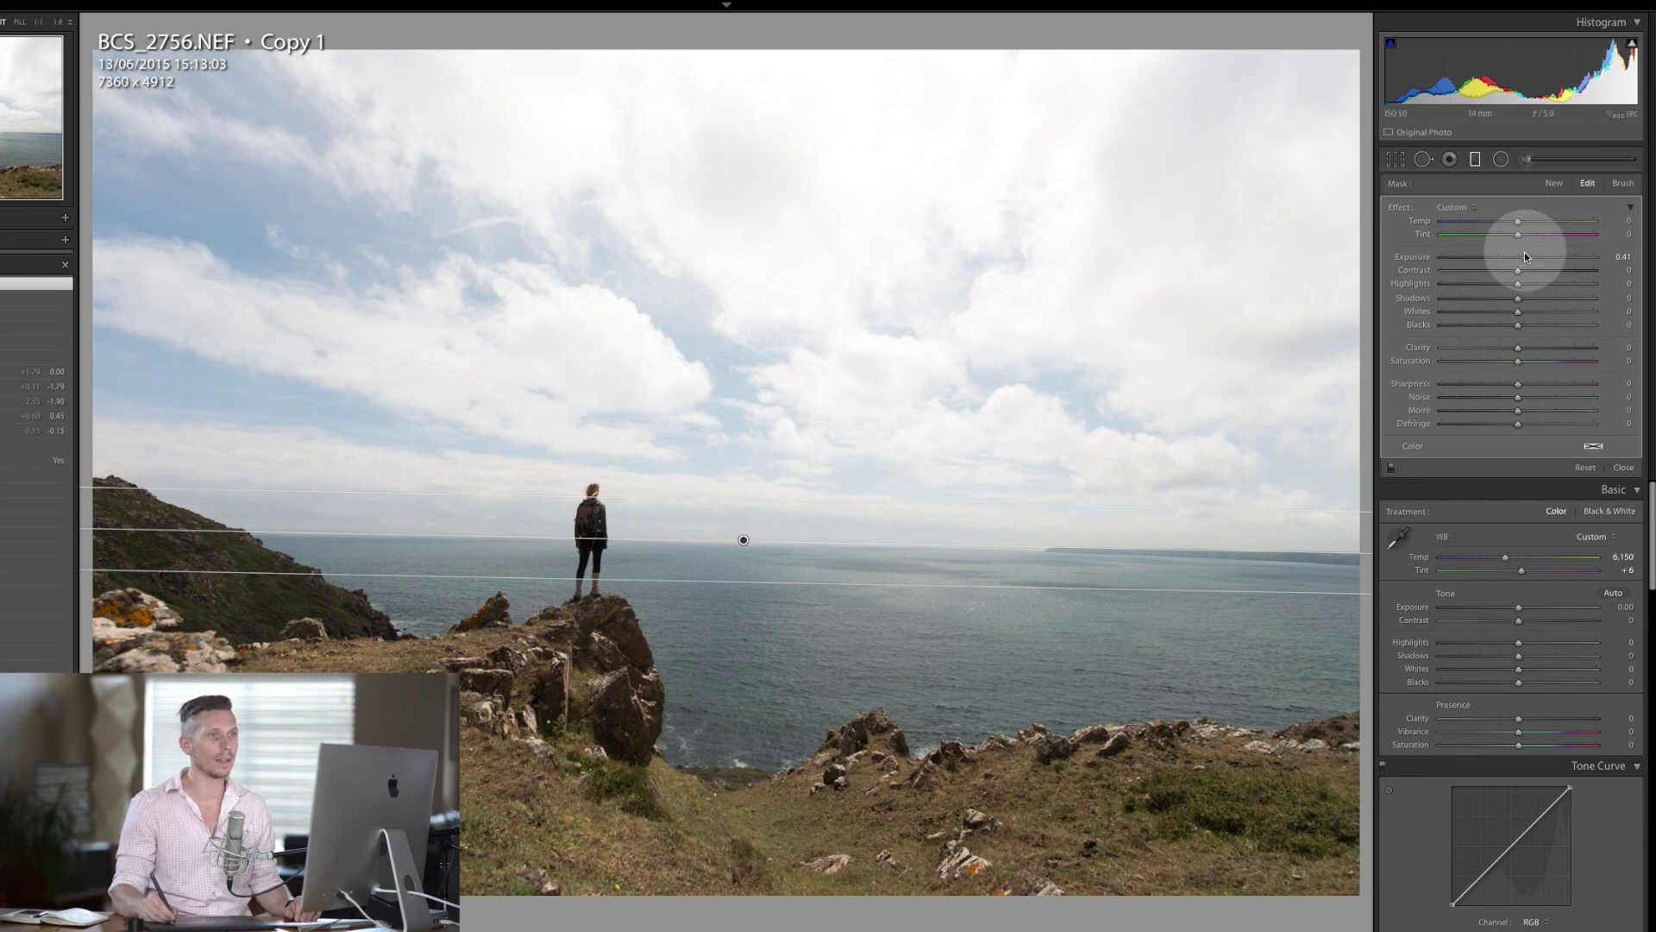
Reset the filter effect, then set Exposure -0.32, Highlights -56, Contrast 33 and slight clarity.
double_click(1412, 256)
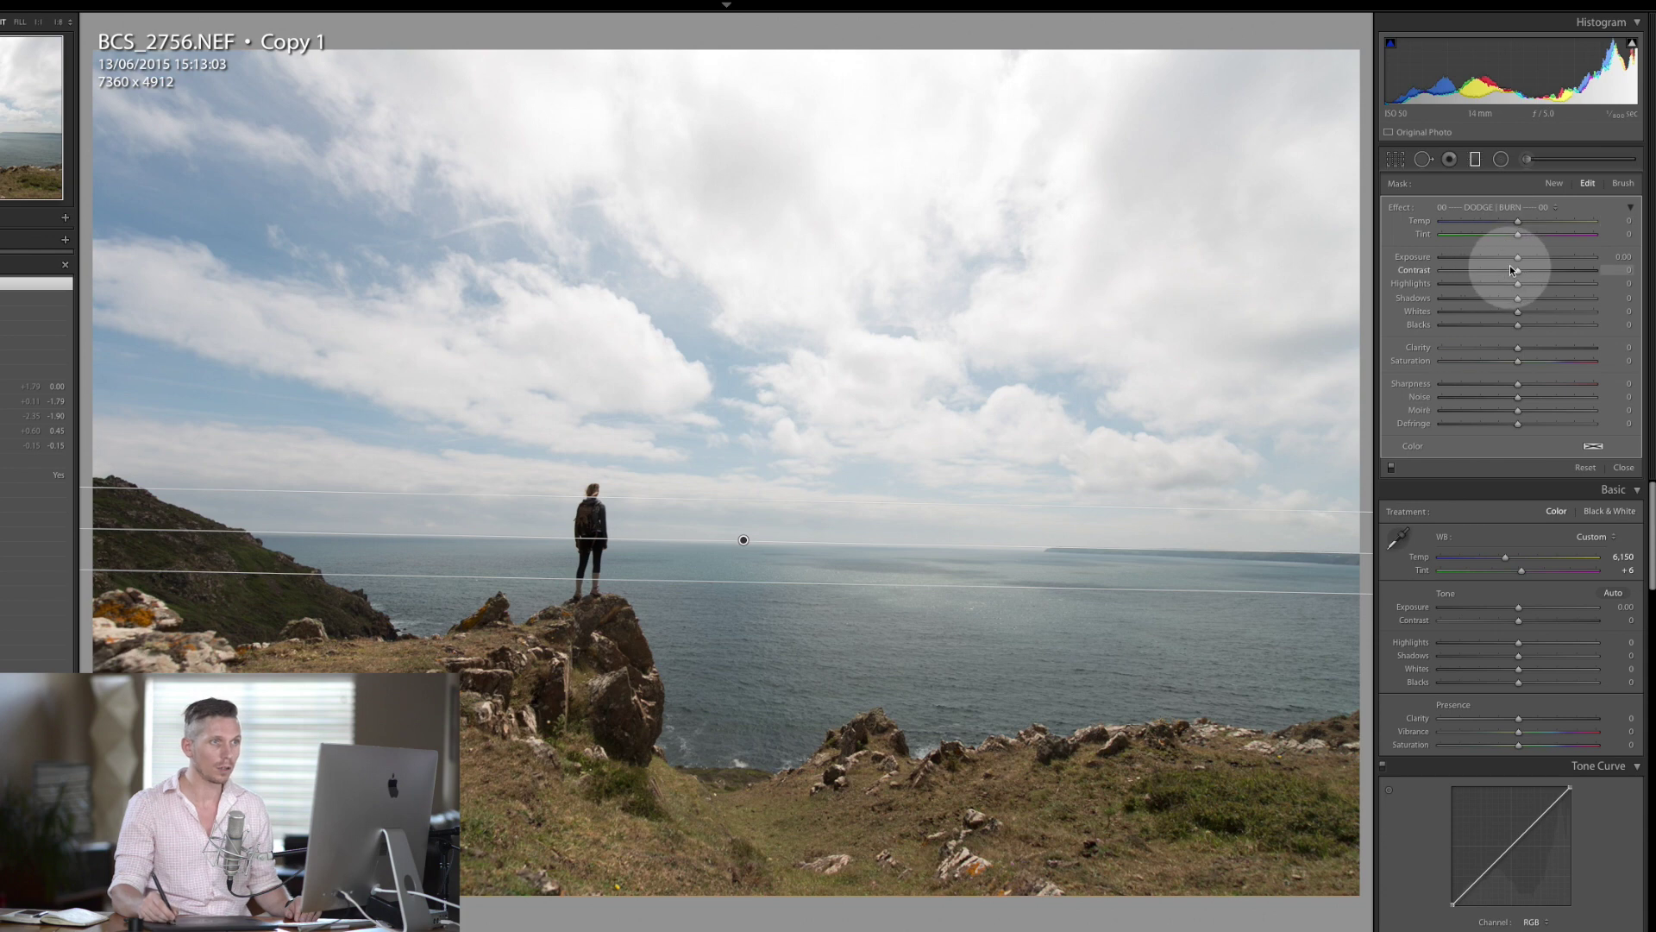
left_click_drag(1516, 259, 1510, 258)
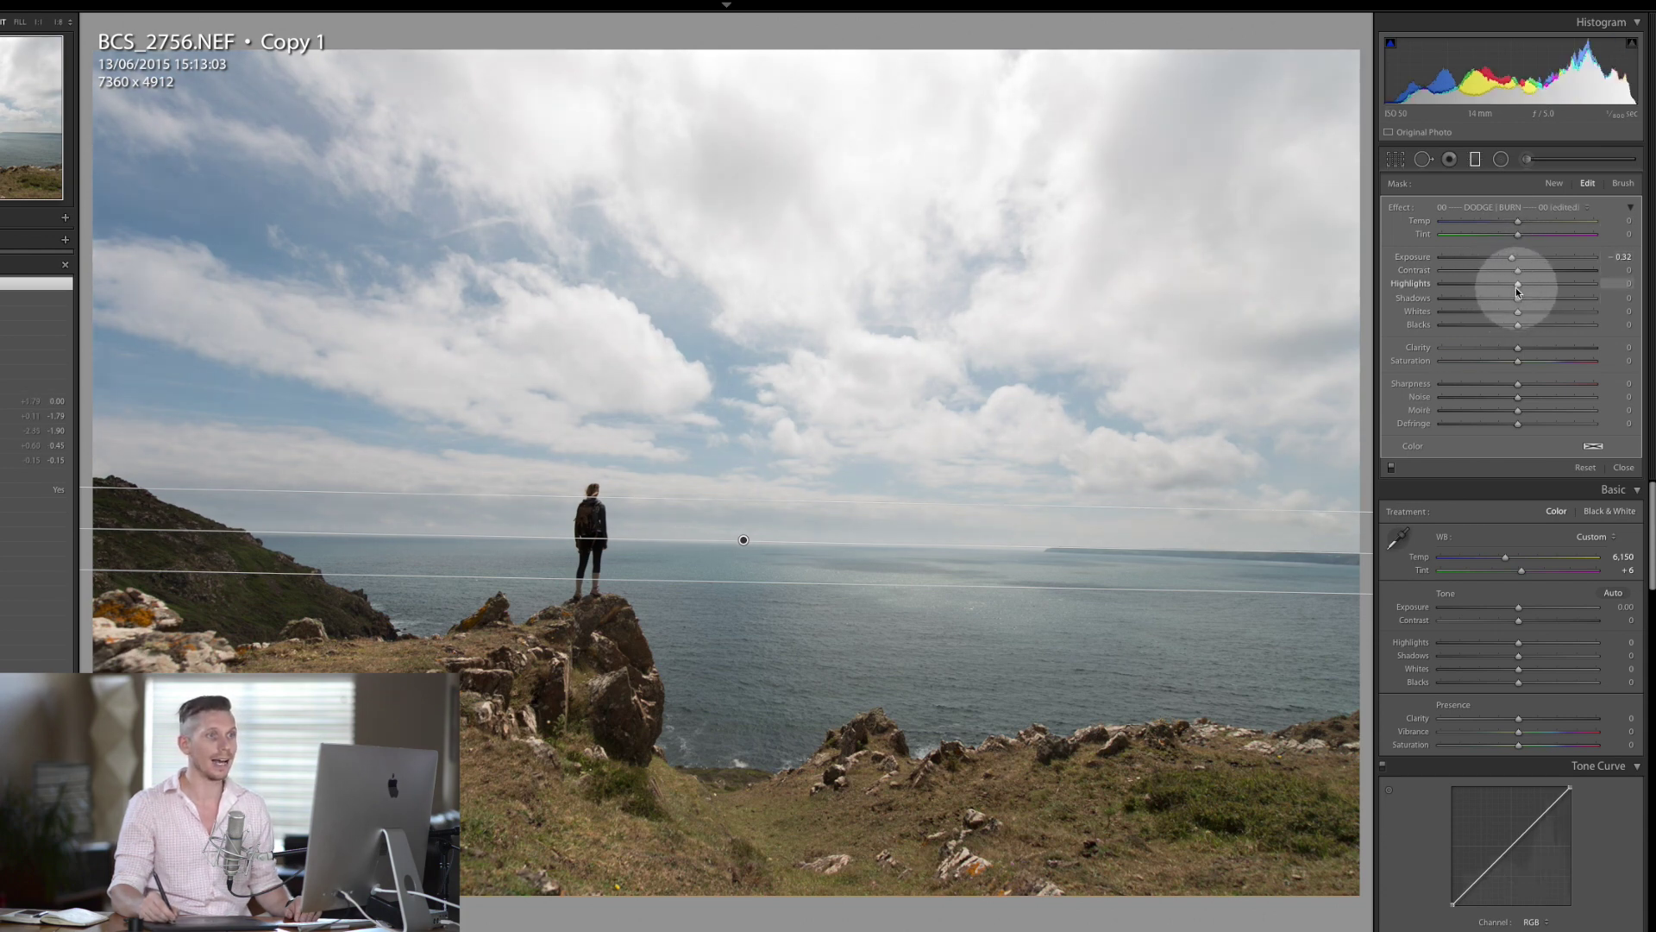
left_click_drag(1516, 288, 1475, 290)
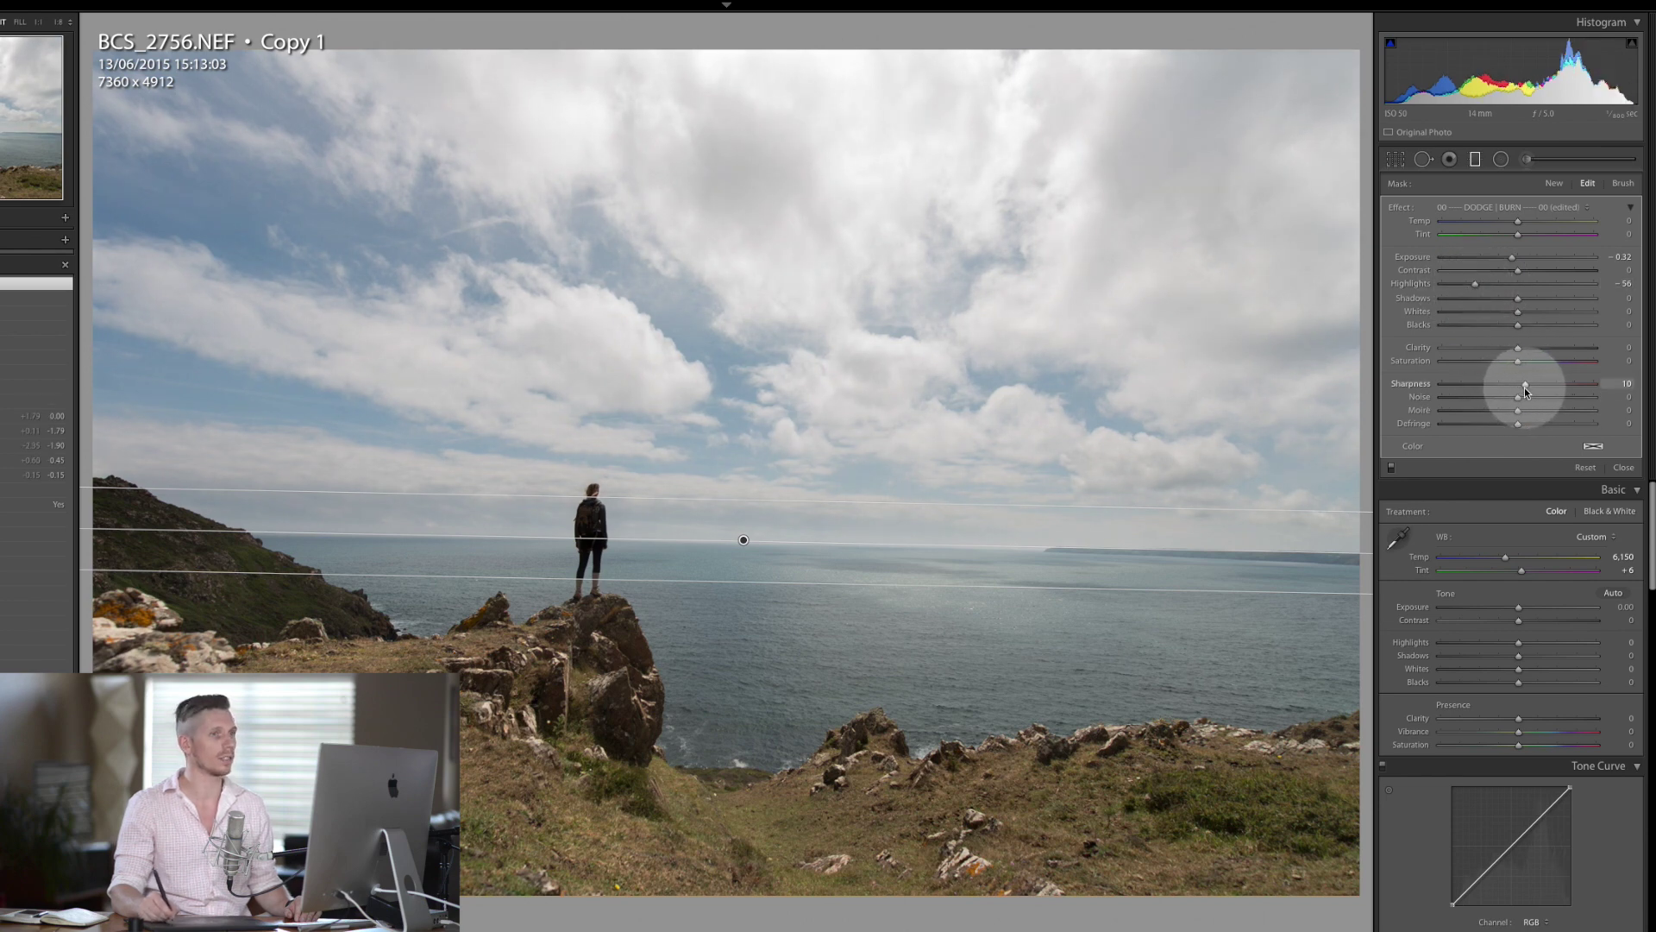
left_click(1520, 349)
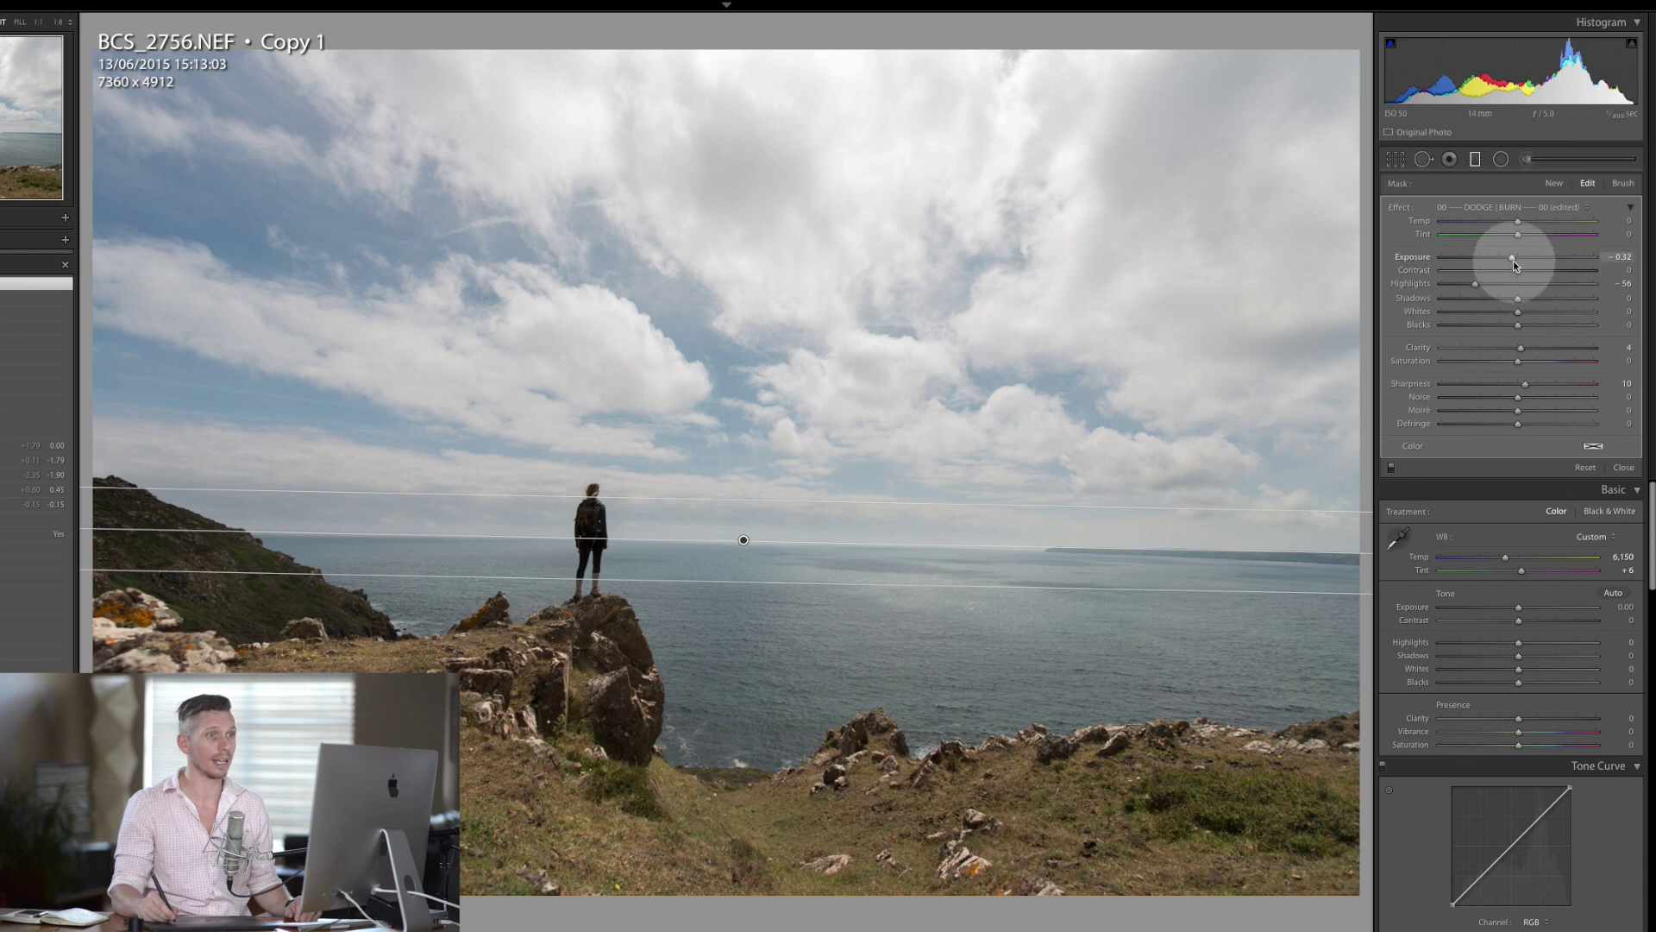
mouse_move(1516, 269)
left_mouse_down()
mouse_move(1590, 270)
mouse_move(1542, 270)
left_mouse_up()
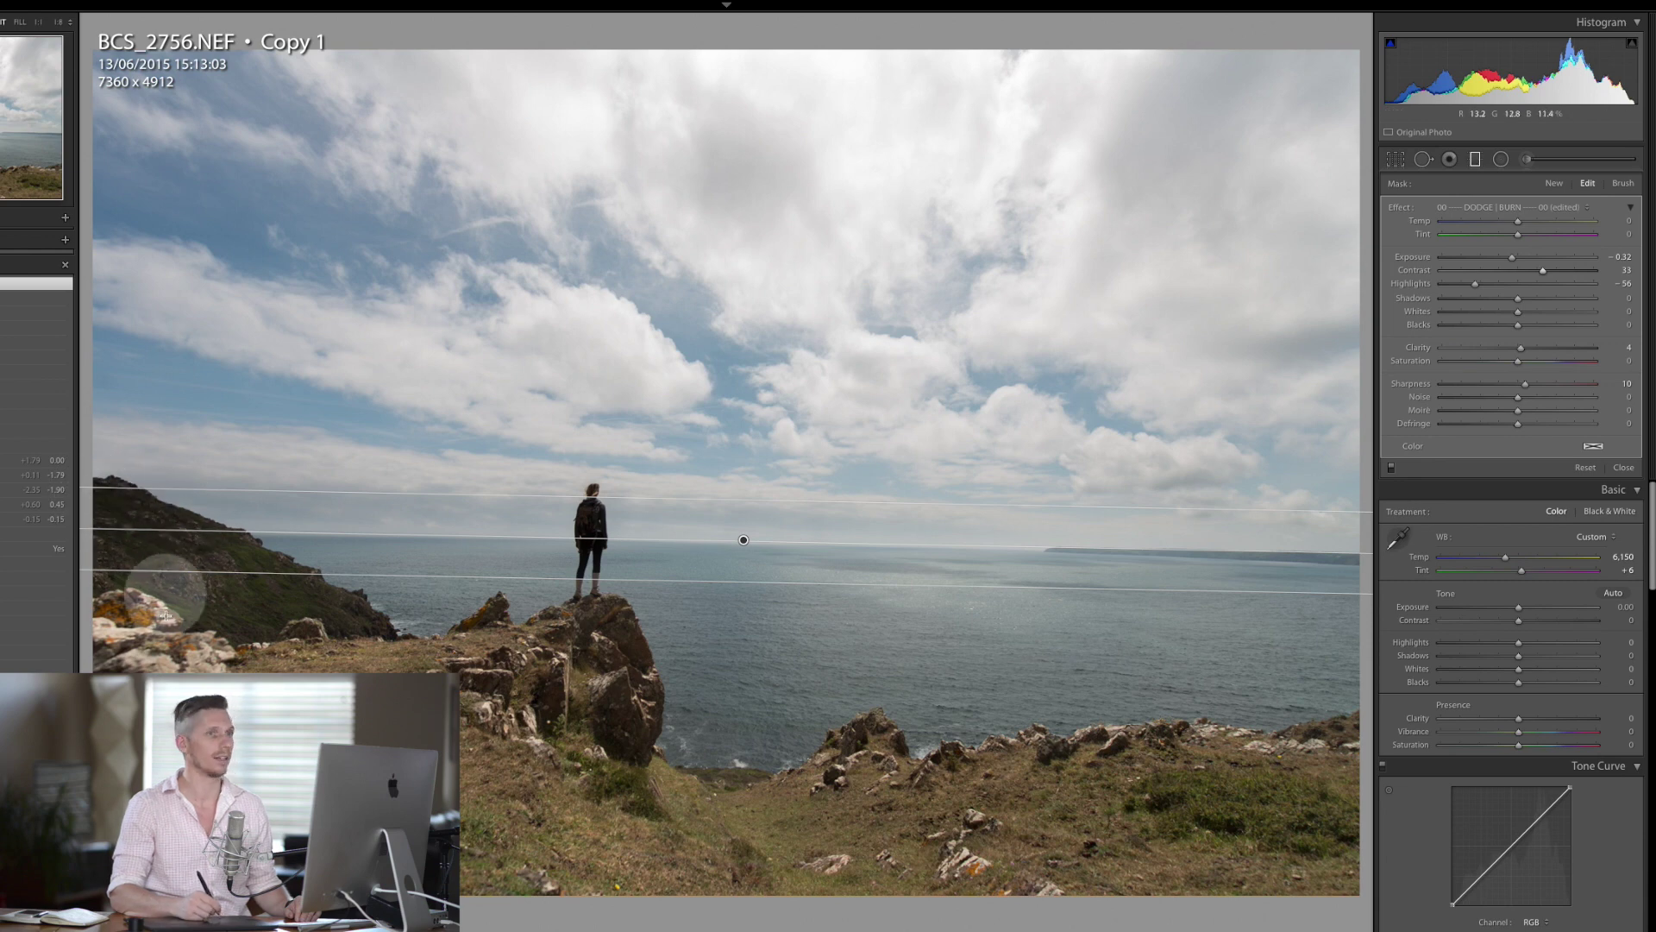
Erase the filter's darkening from the left cliff and the girl with a Flow 100 brush.
left_click(1623, 183)
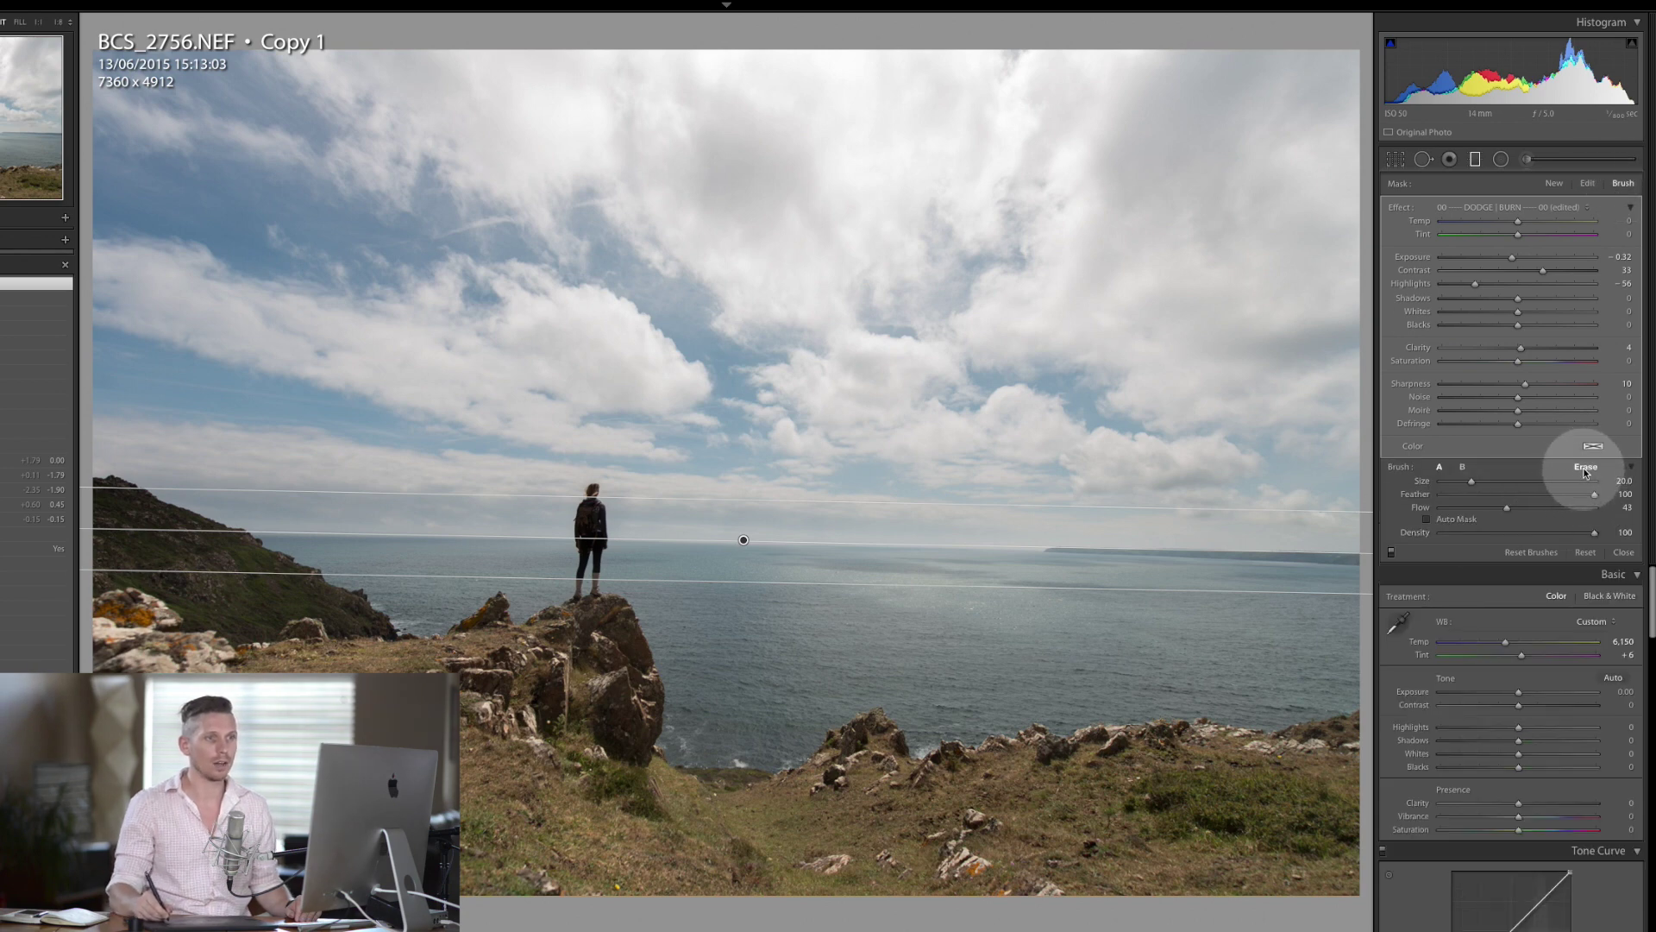
left_click_drag(1590, 508, 1595, 506)
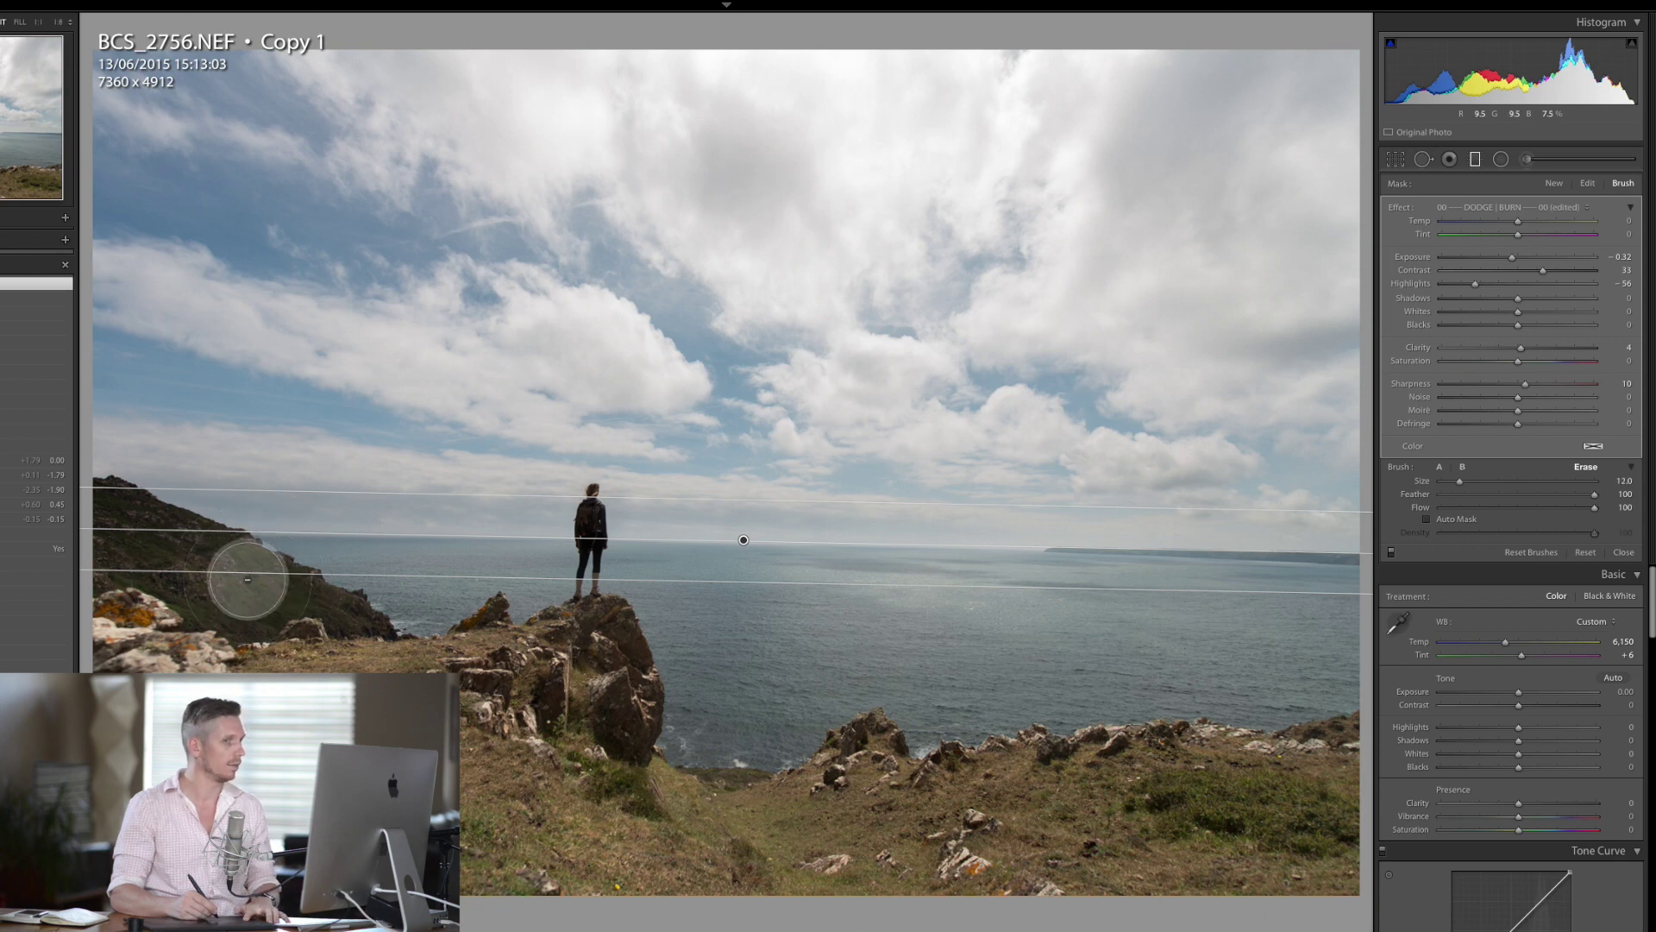
mouse_move(243, 573)
left_mouse_down()
mouse_move(88, 506)
mouse_move(226, 563)
mouse_move(120, 505)
left_mouse_up()
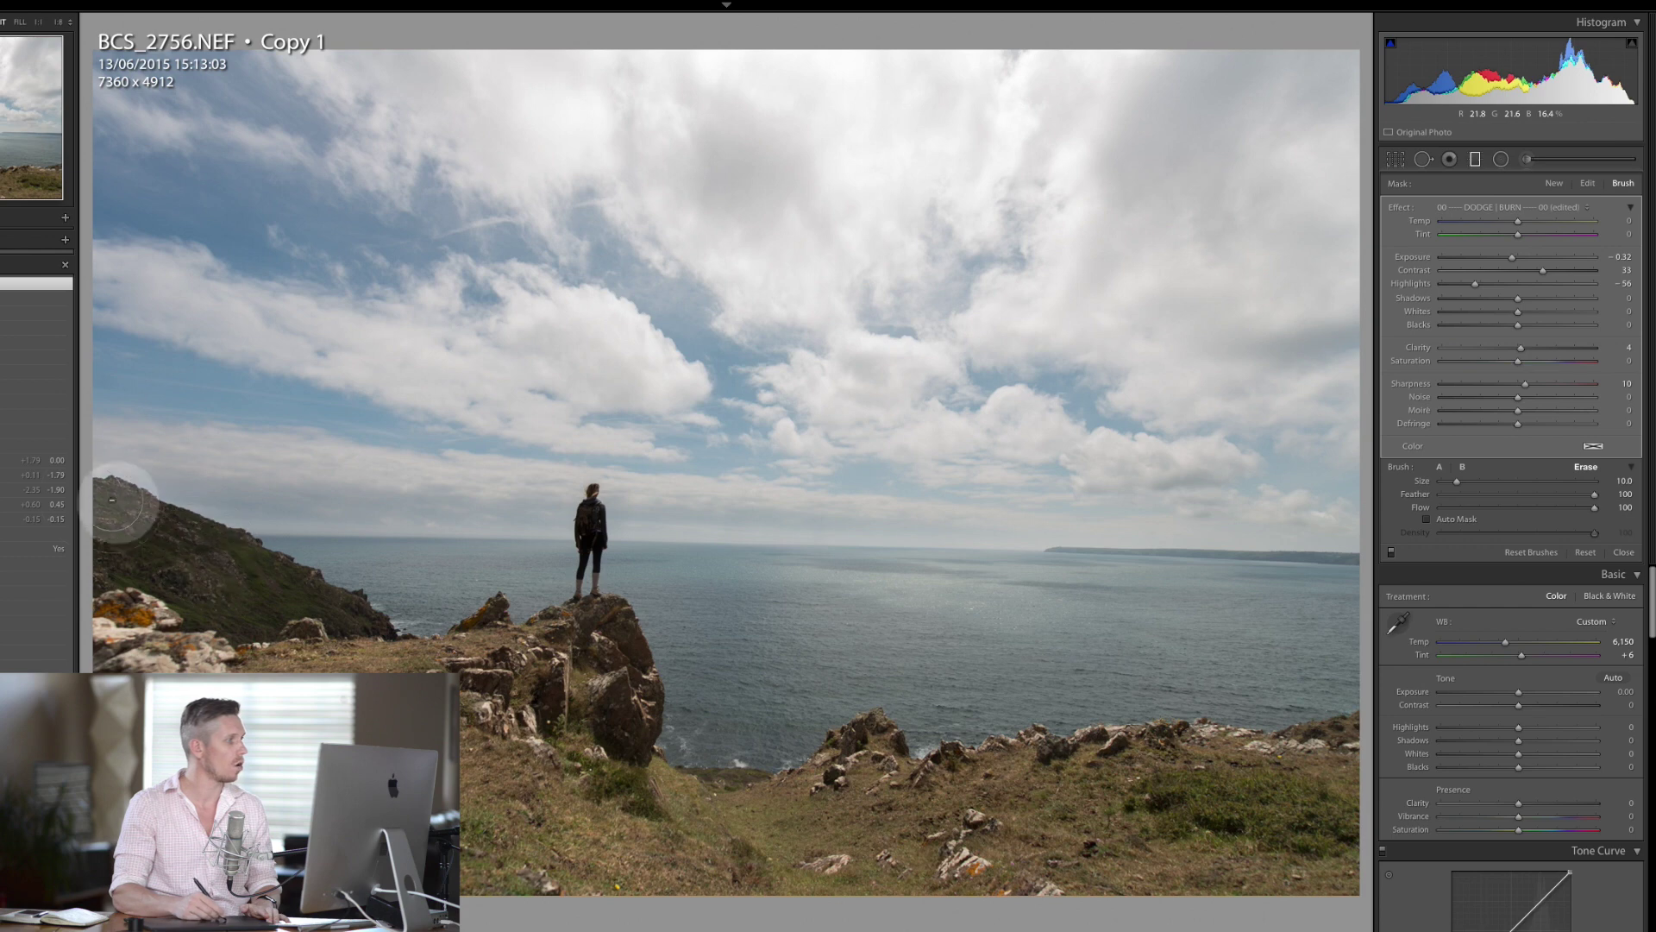
key("bracketleft")
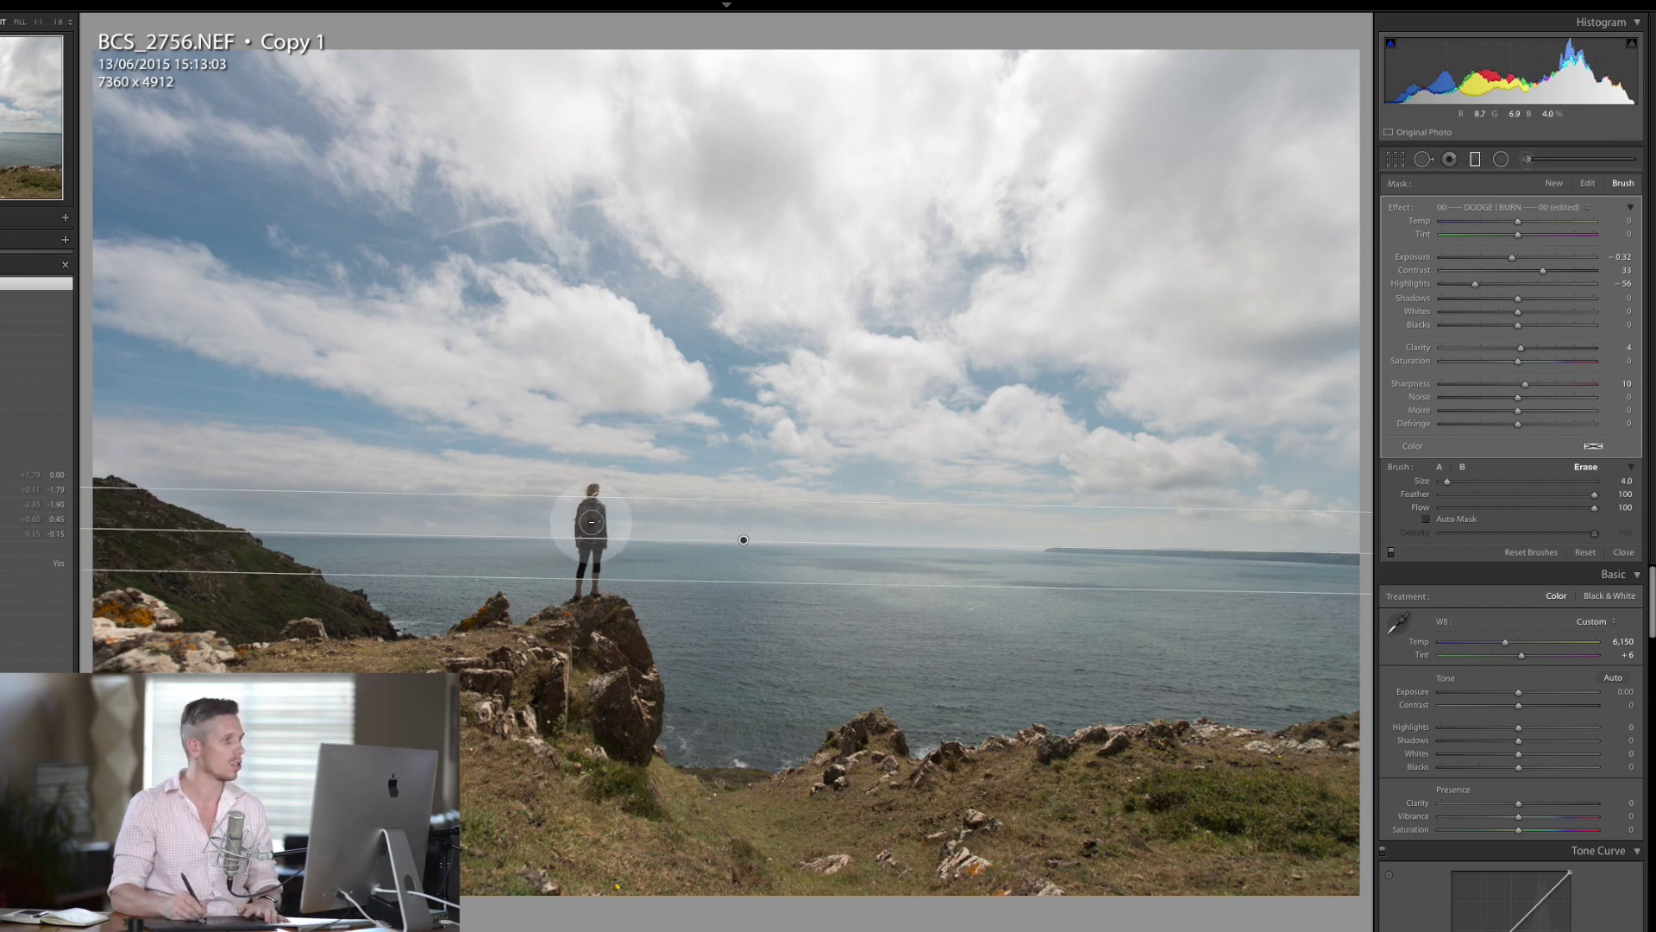
key("bracketleft")
key("bracketleft")
key("bracketleft")
mouse_move(591, 521)
left_mouse_down()
mouse_move(591, 535)
mouse_move(594, 491)
left_mouse_up()
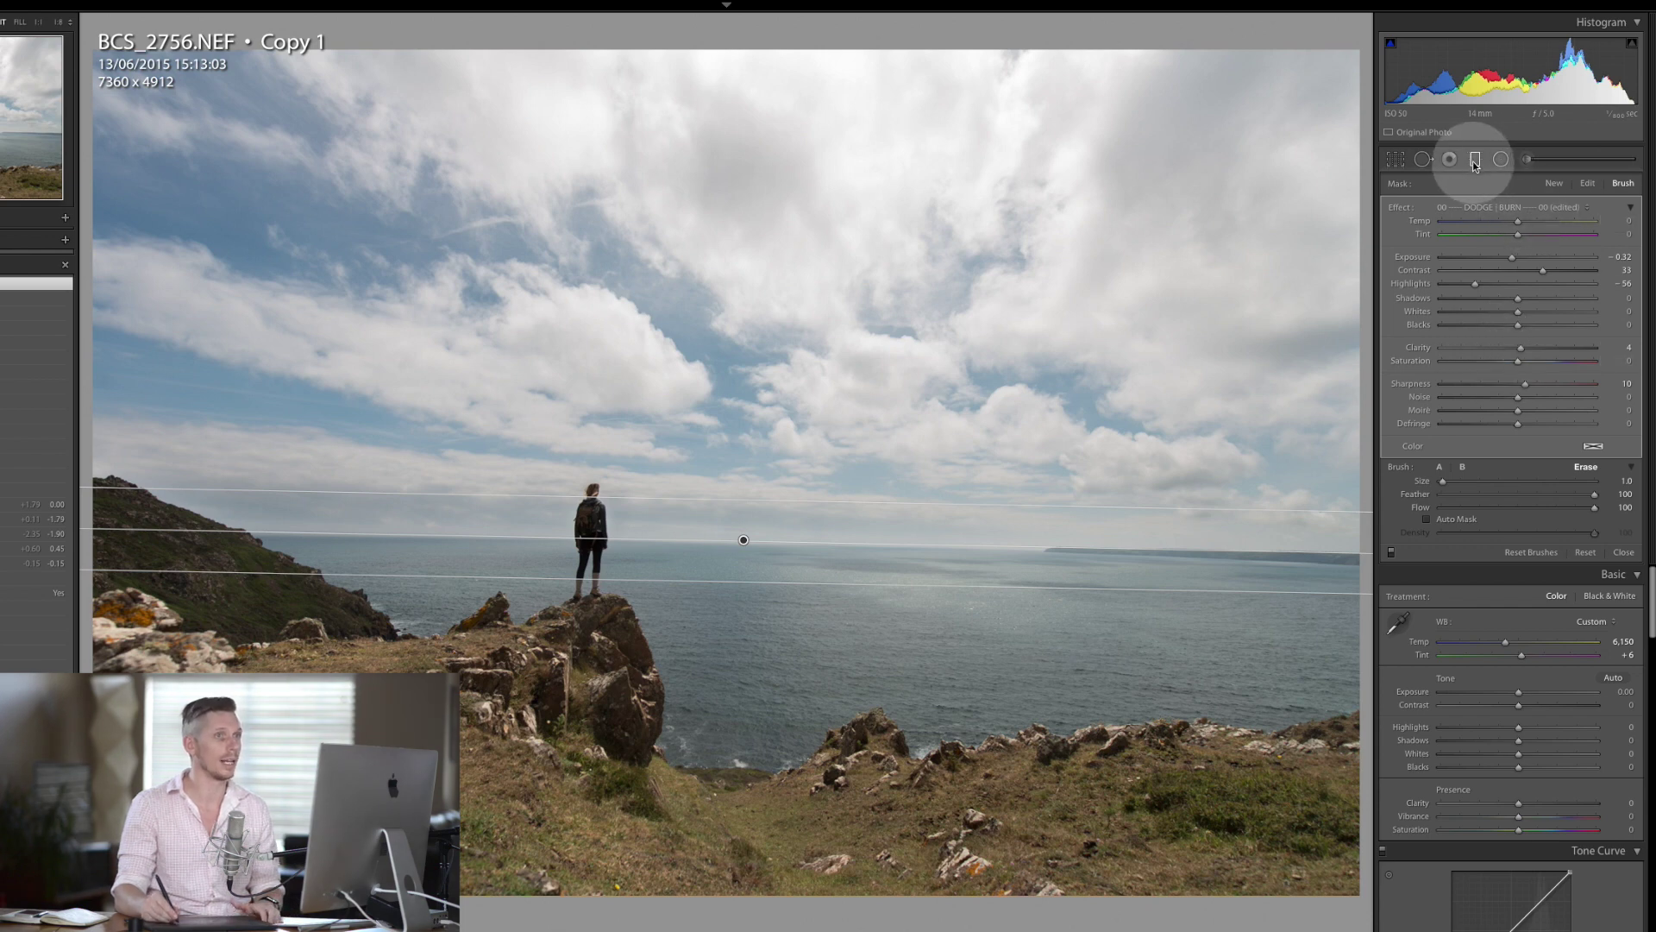
Add a second graduated filter over the sea and foreground, level it, and clear its tint.
left_click(1558, 185)
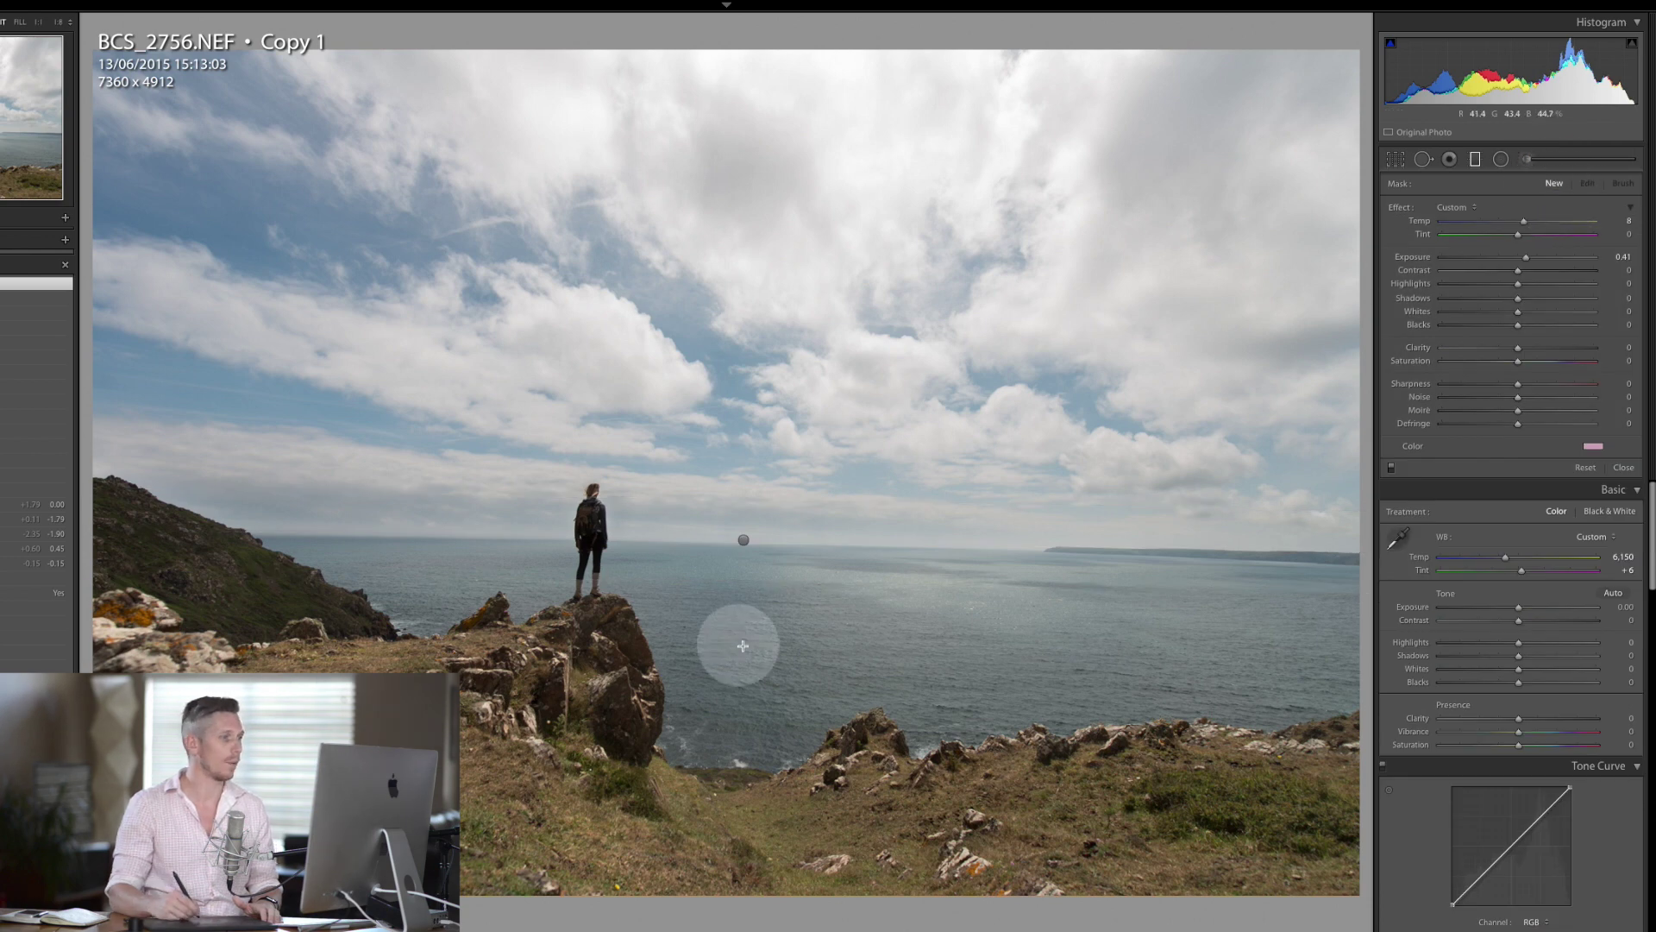
left_click_drag(706, 649, 710, 528)
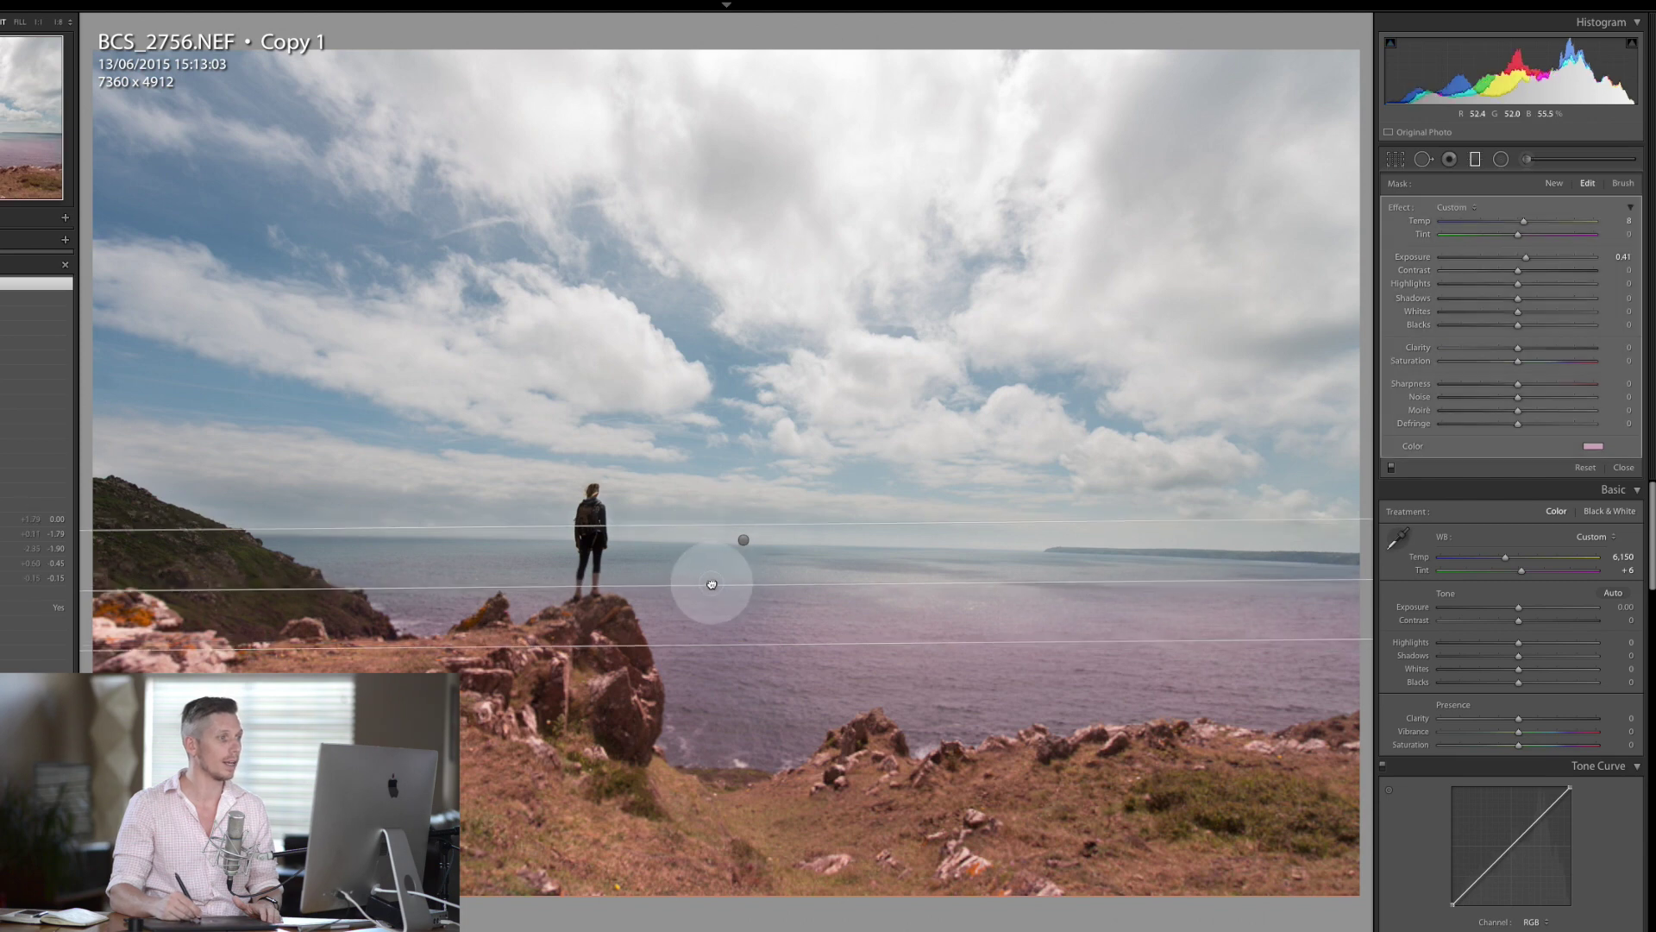
left_click_drag(711, 585, 717, 559)
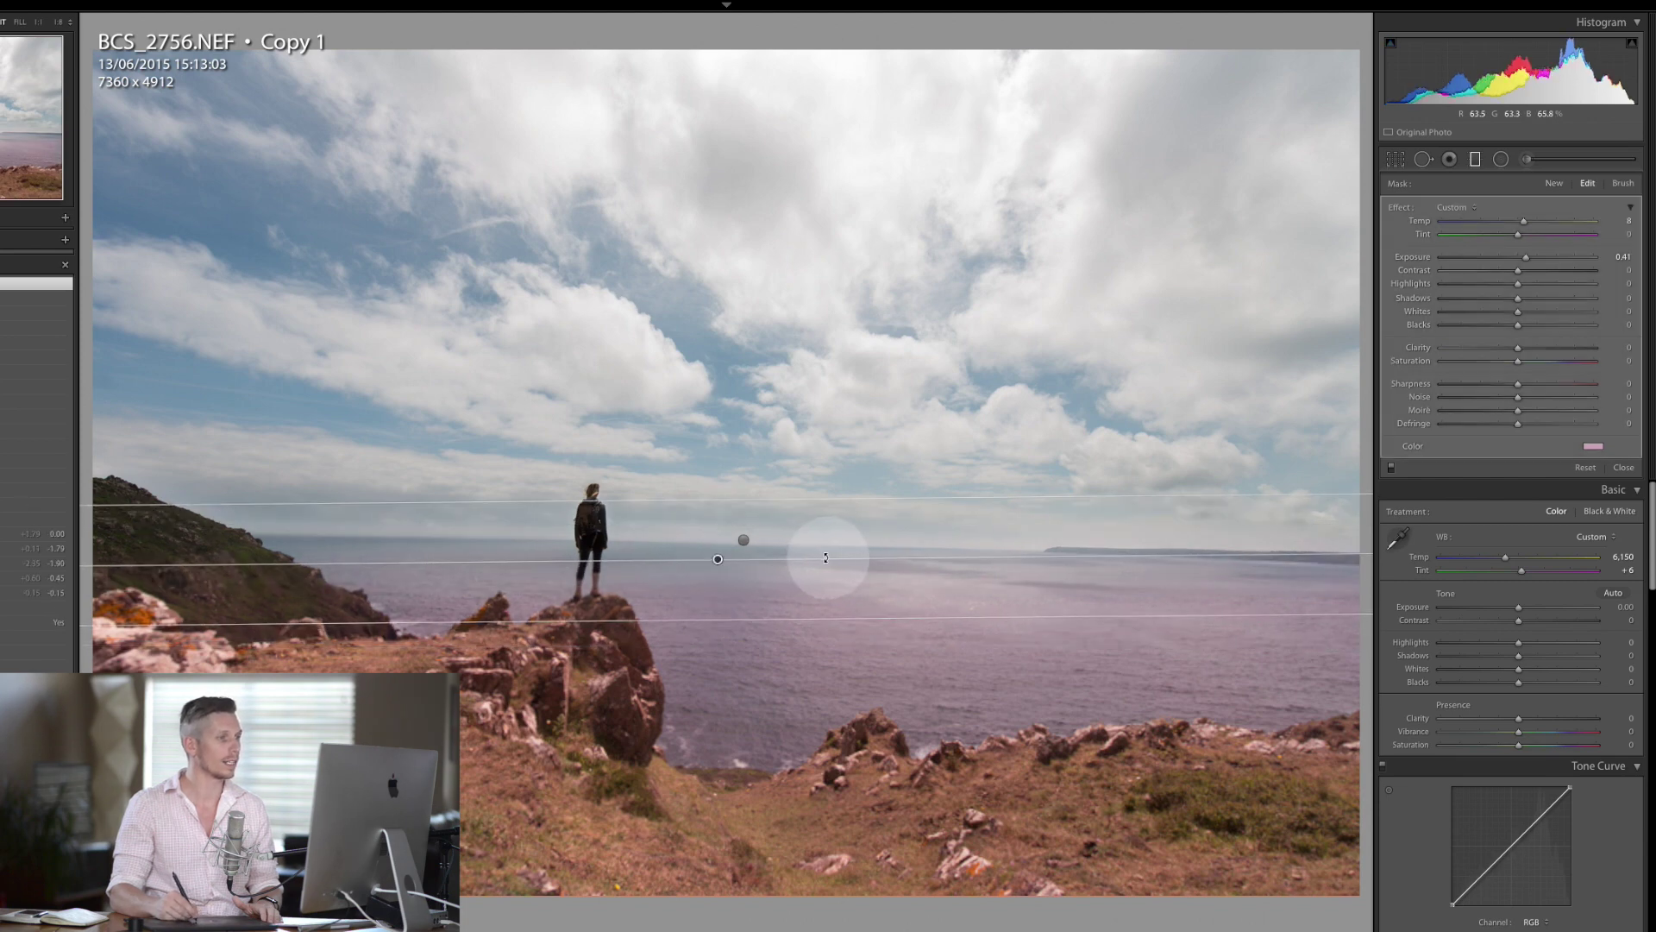
left_click_drag(825, 558, 828, 561)
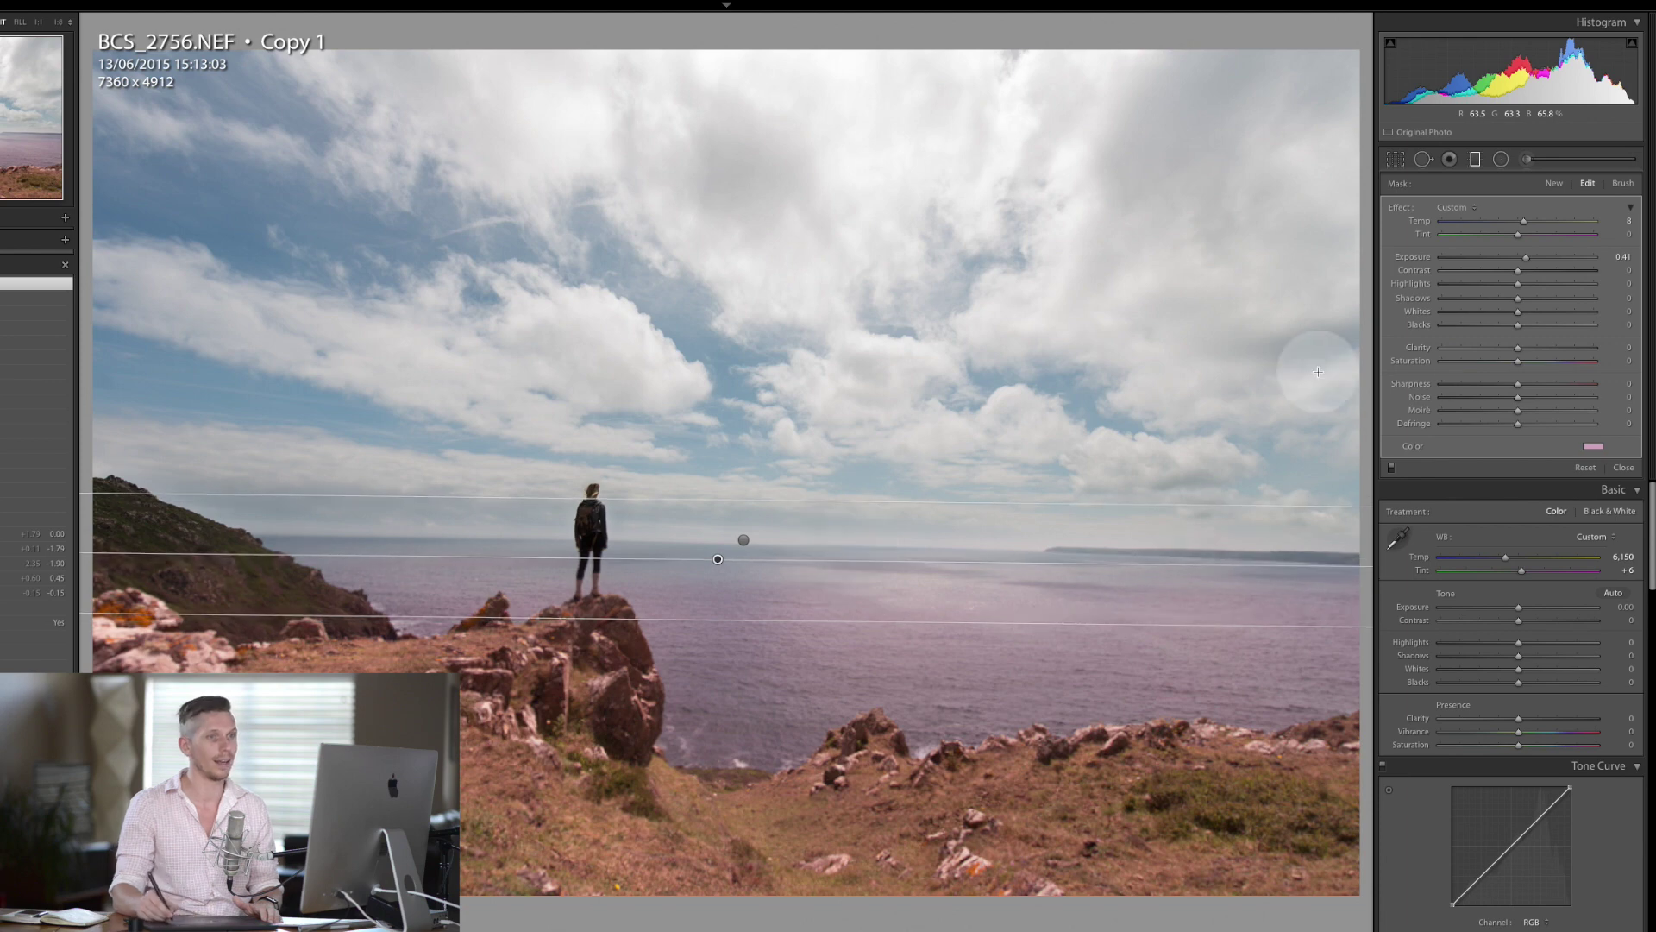
left_click(1593, 446)
left_click_drag(1479, 462, 1467, 524)
left_click(1602, 447)
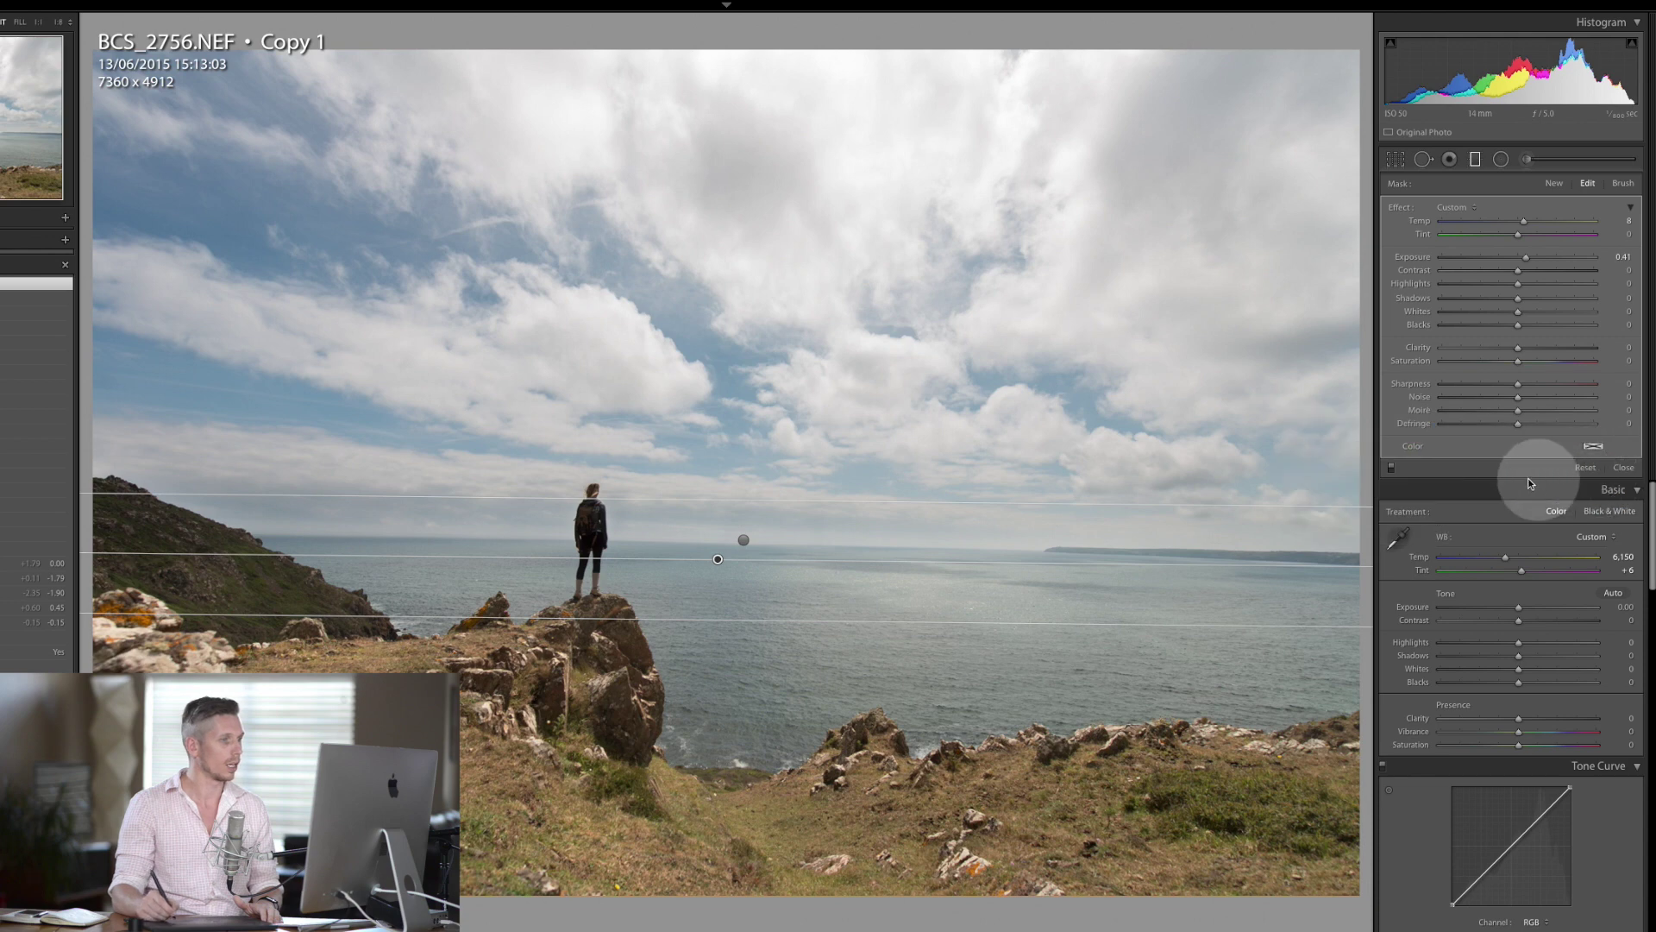
Set the lower filter to Exposure -0.01, Shadows 28 and Contrast 24, then finish it.
left_click_drag(1524, 257, 1520, 258)
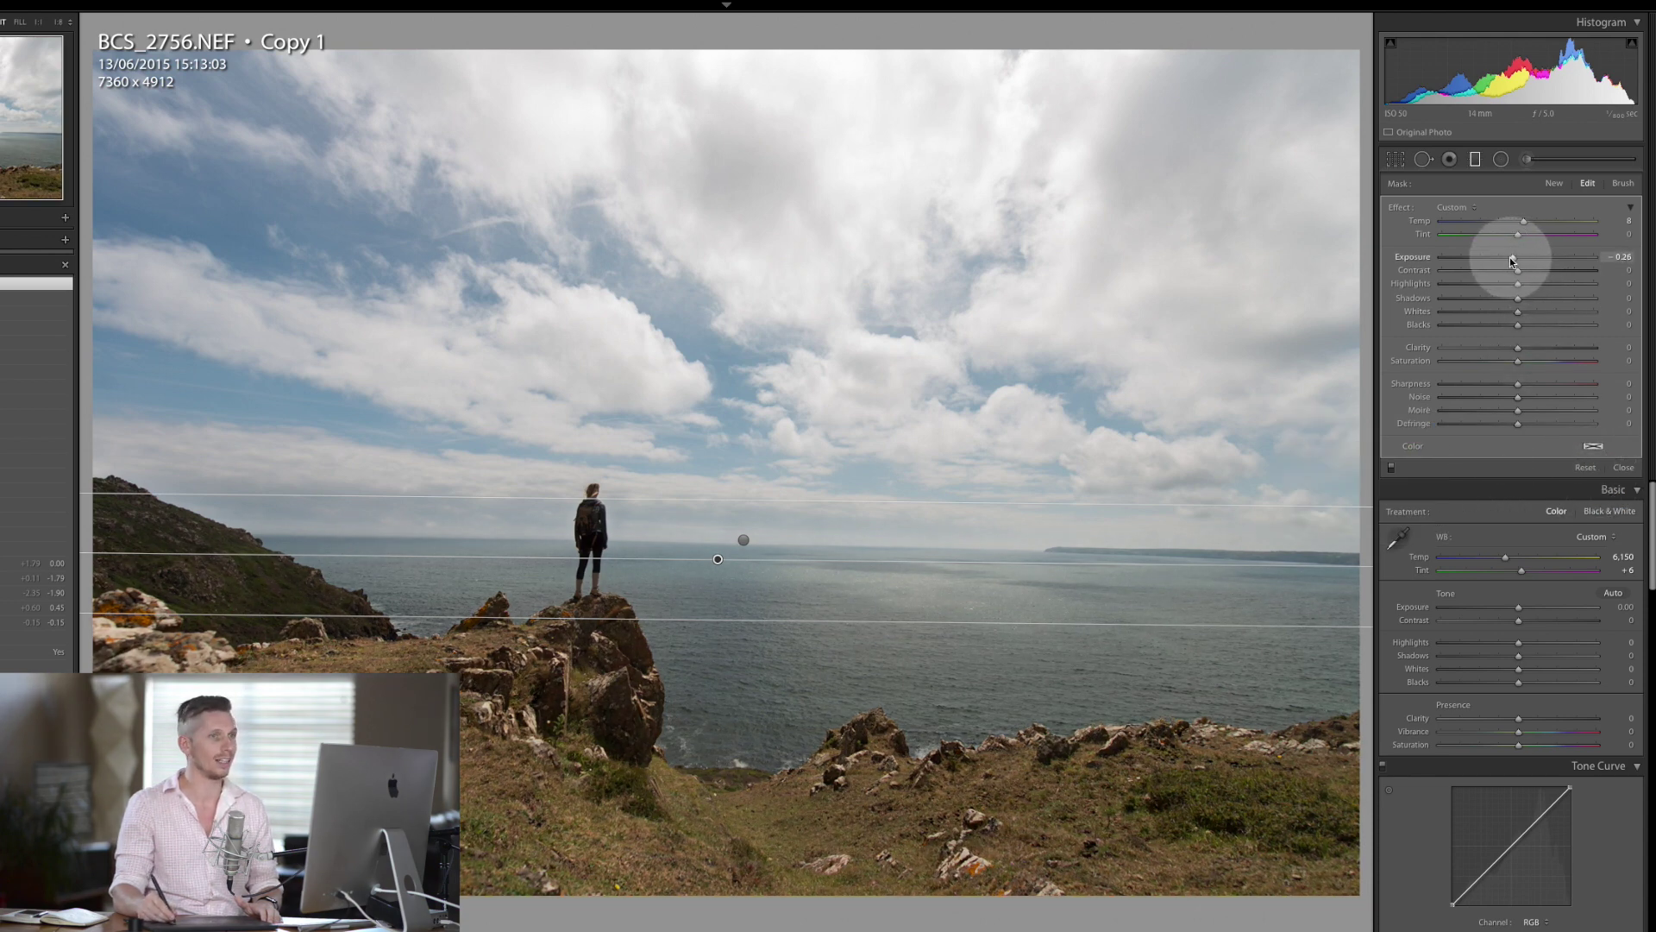
left_click_drag(1515, 260, 1569, 303)
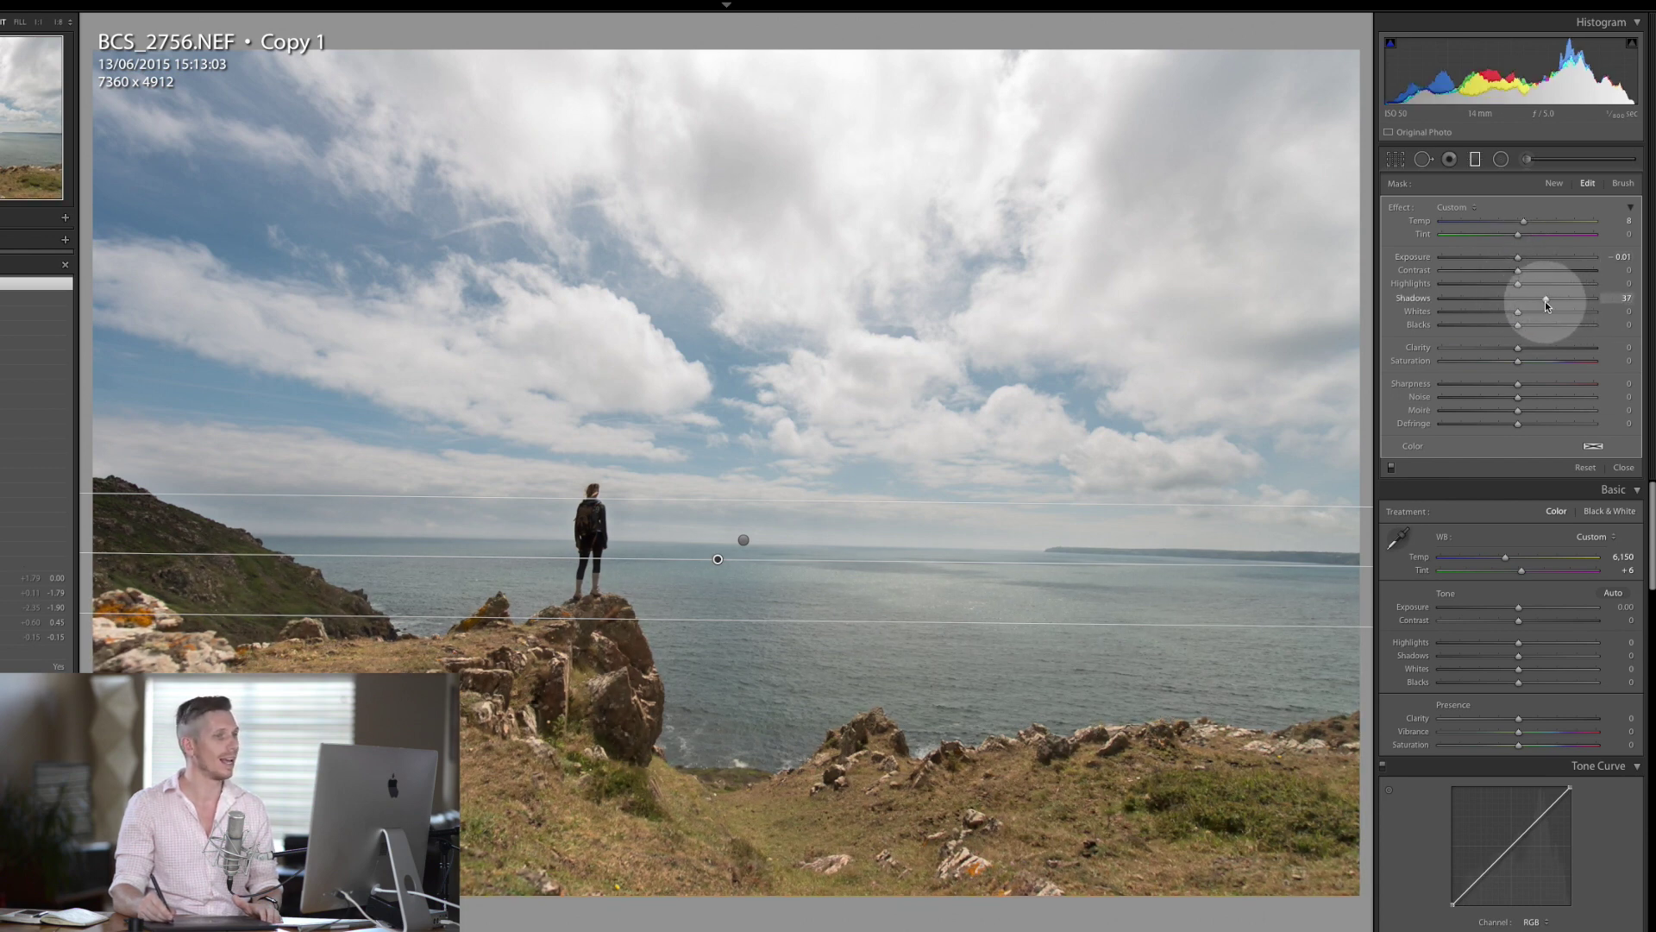
left_click_drag(1544, 300, 1538, 301)
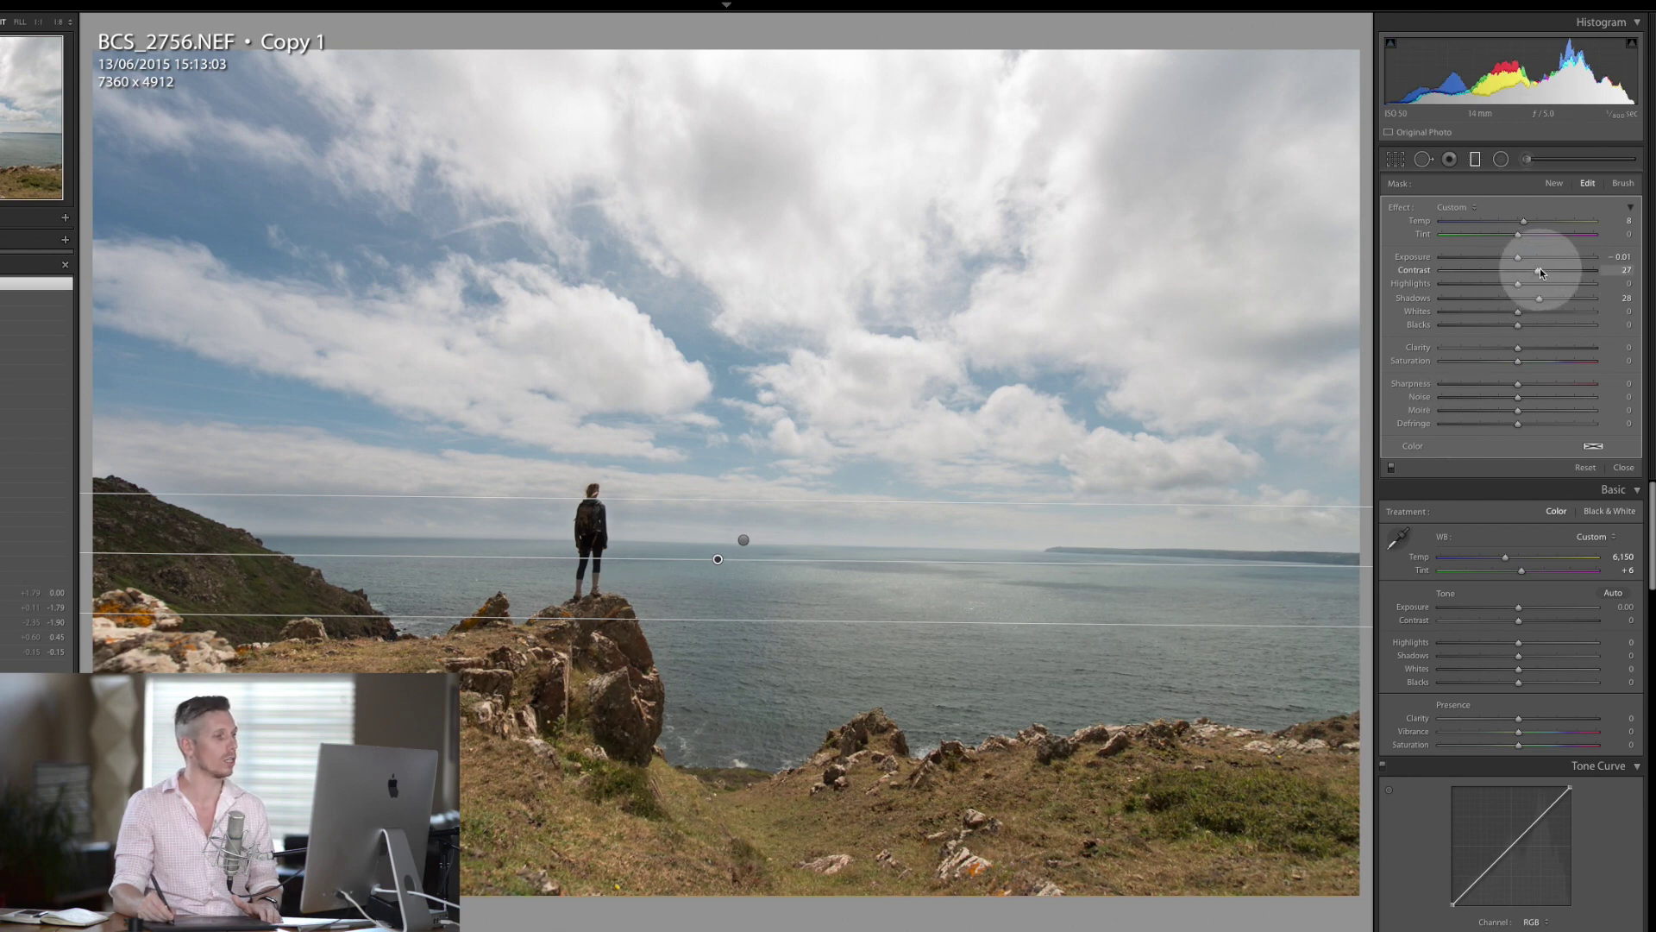
left_click_drag(1539, 270, 1536, 270)
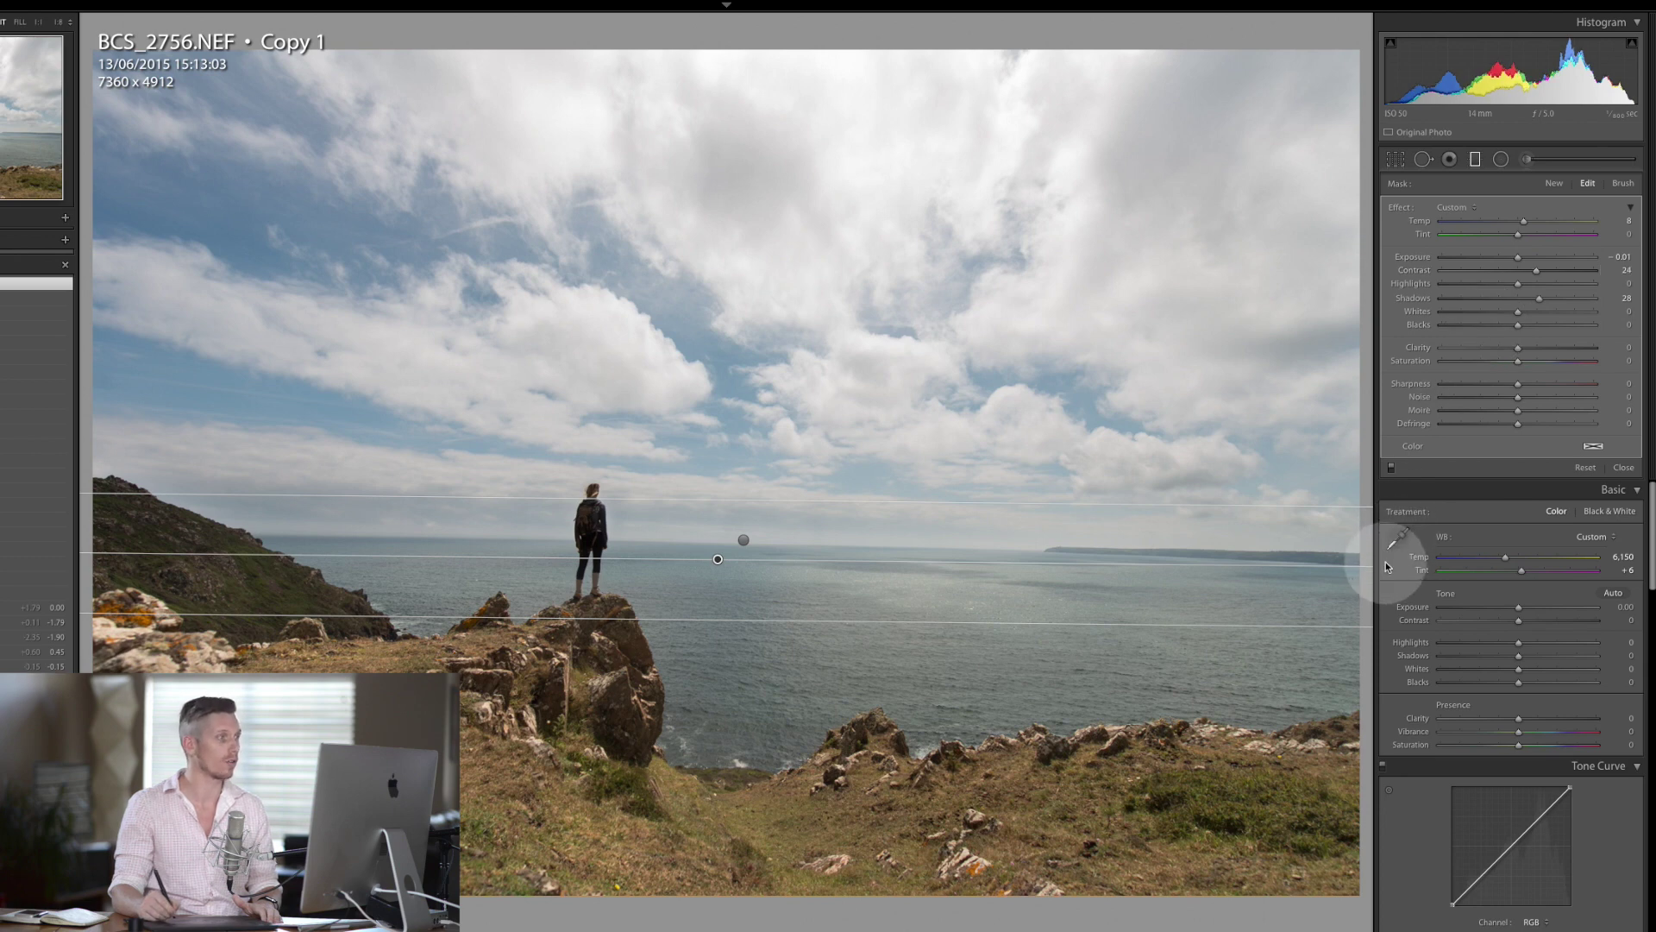
left_click(1477, 160)
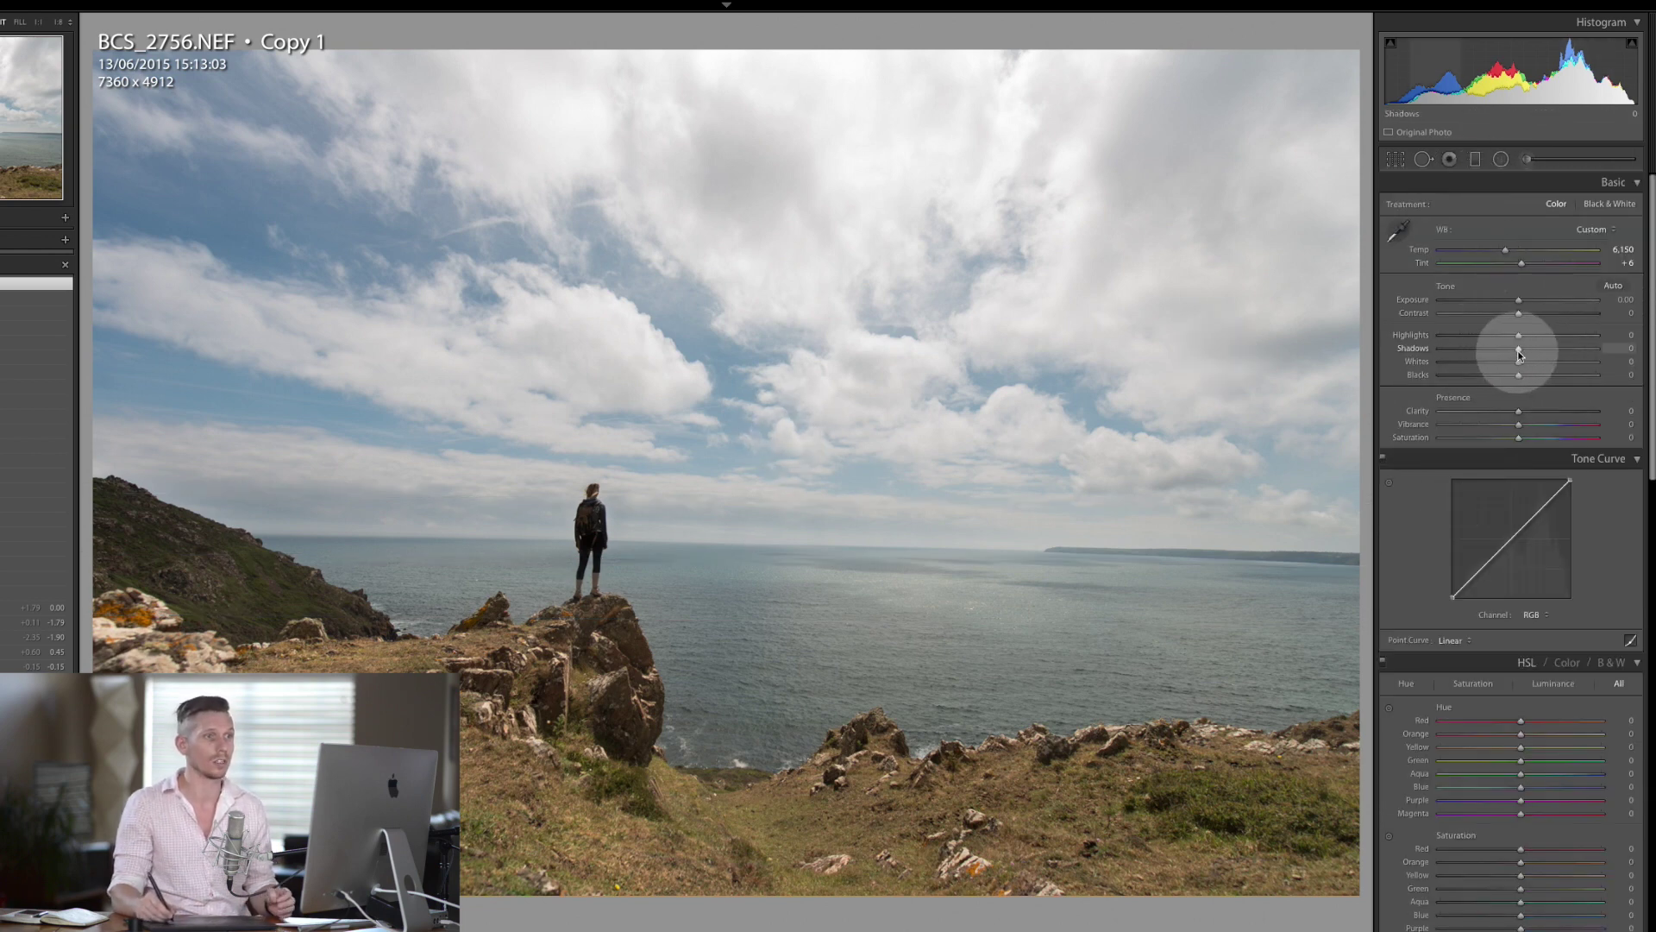
In the Basic panel, set Shadows +22, Highlights -49 and Clarity +15 for the whole photo.
mouse_move(1518, 349)
left_mouse_down()
mouse_move(1574, 348)
mouse_move(1535, 350)
left_mouse_up()
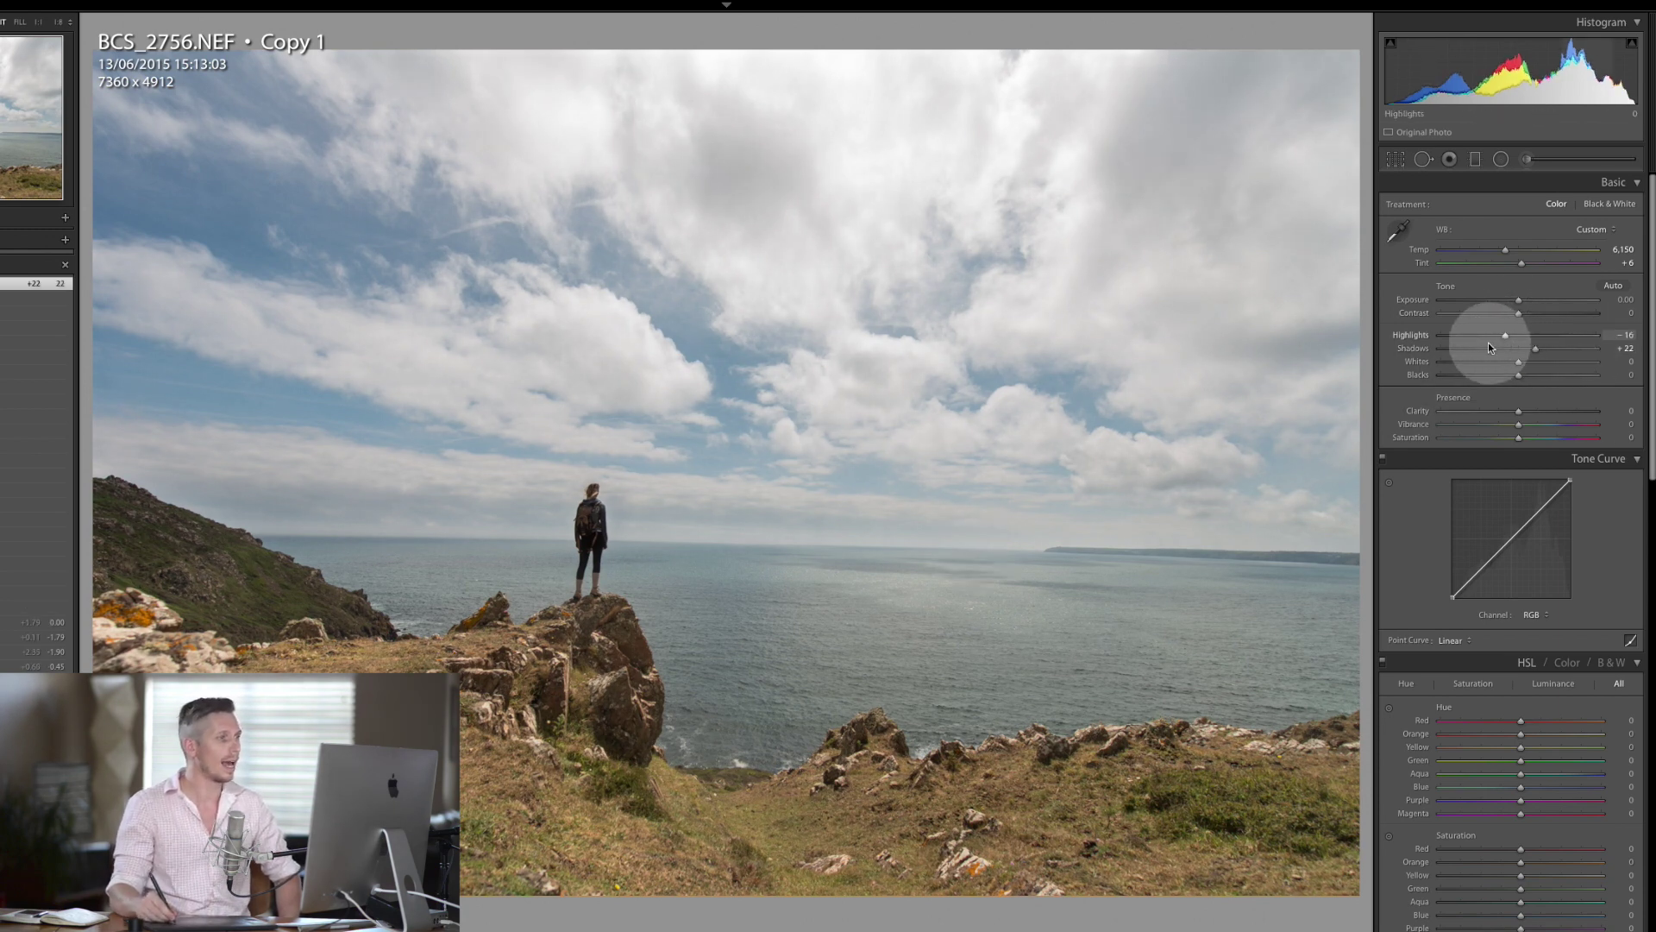
left_click_drag(1504, 335, 1479, 336)
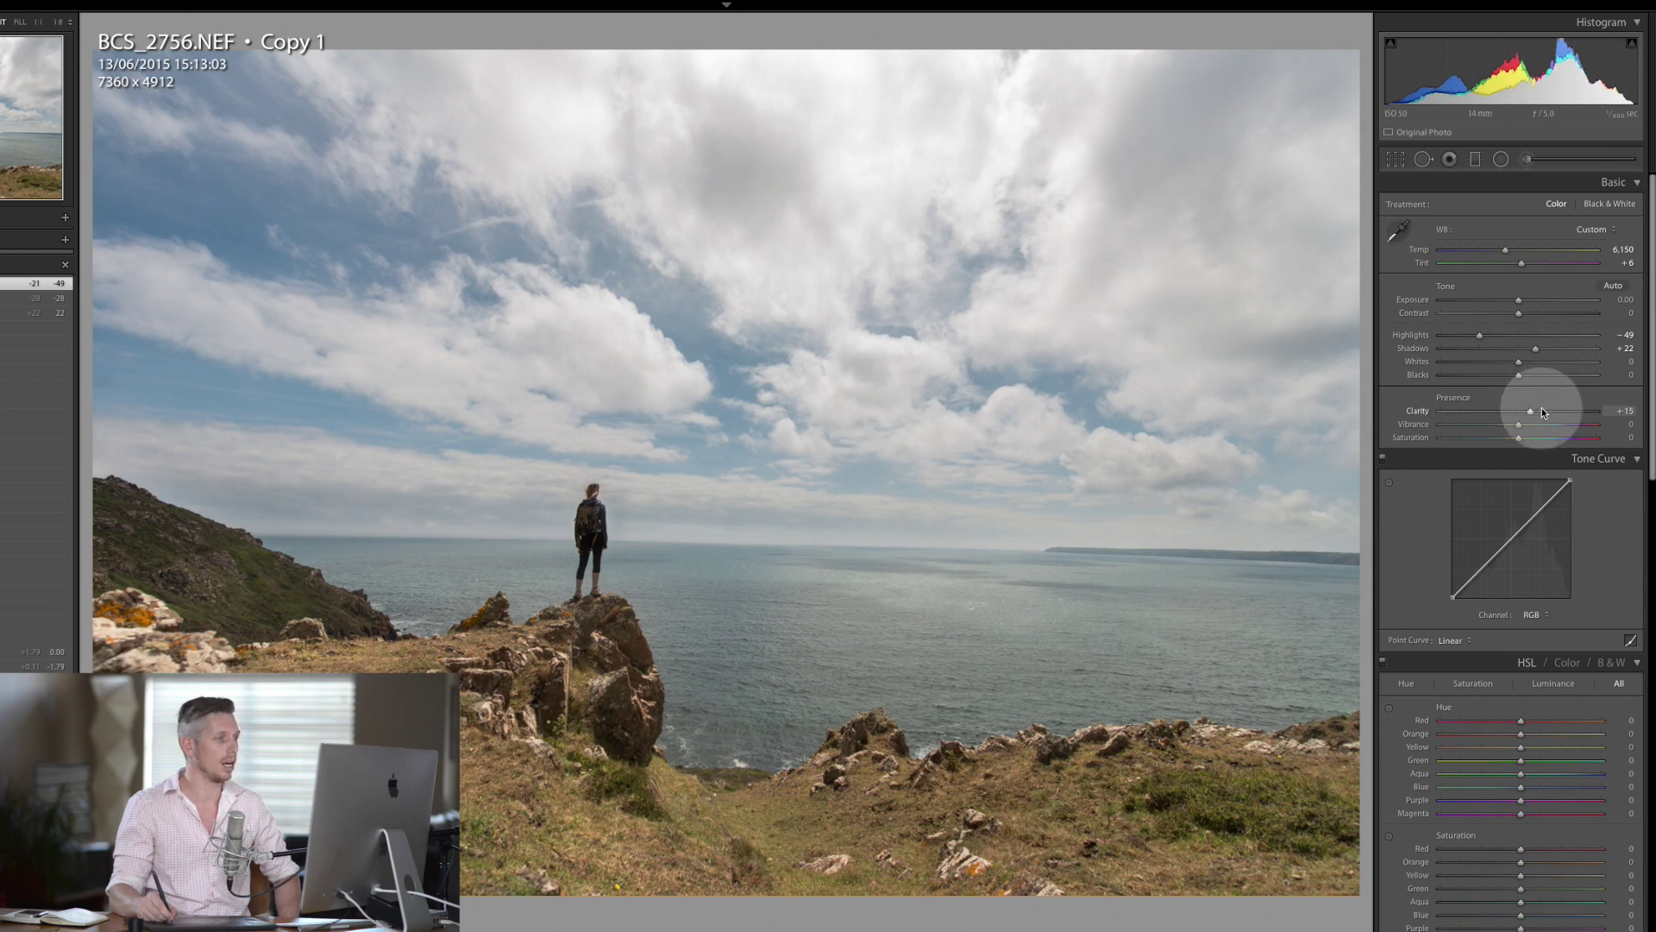
left_click_drag(1533, 413, 1530, 411)
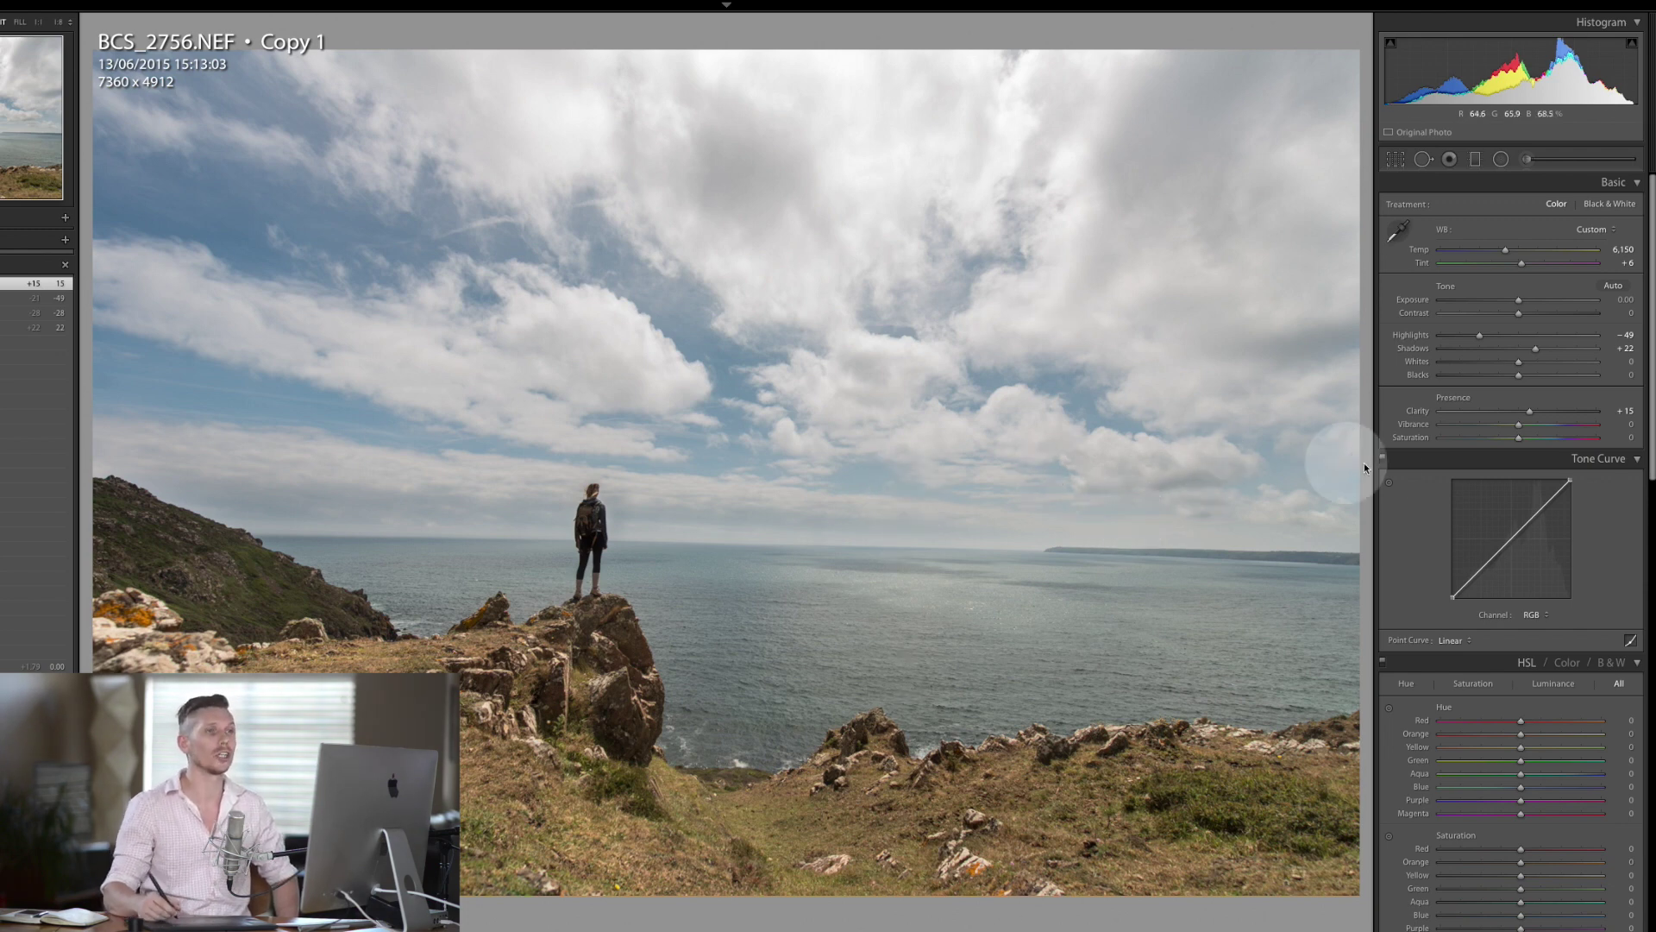
Start a radial filter with Temp 51 and Exposure 0.91, and clear its colour tint.
left_click(1501, 160)
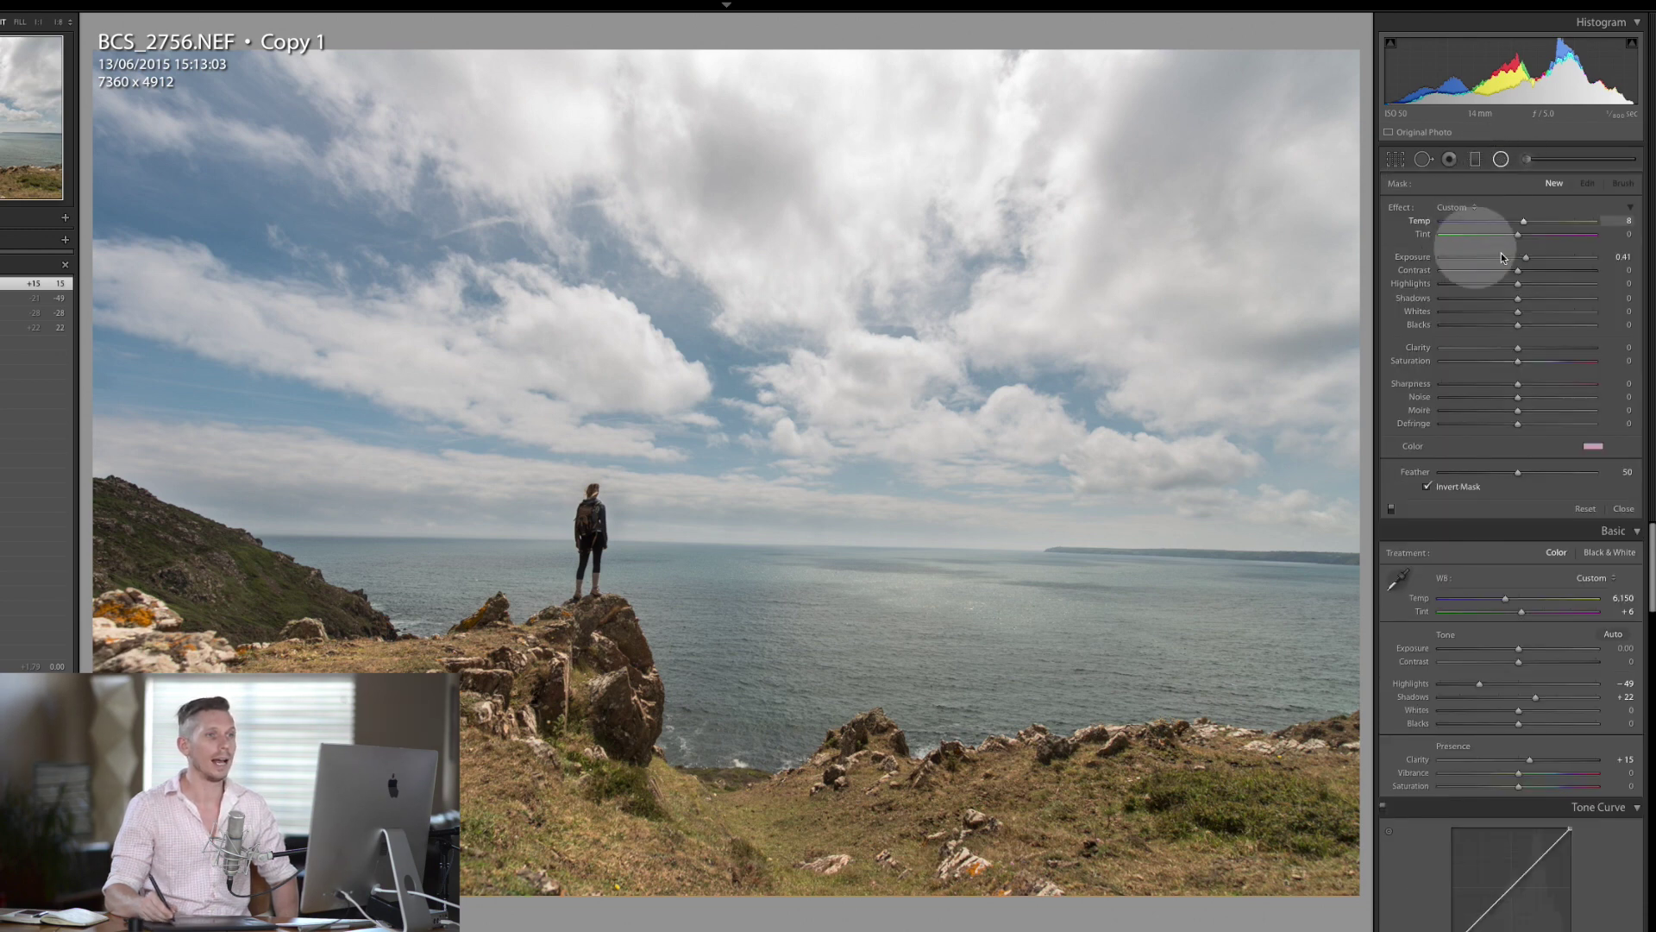
left_click_drag(1523, 223, 1557, 223)
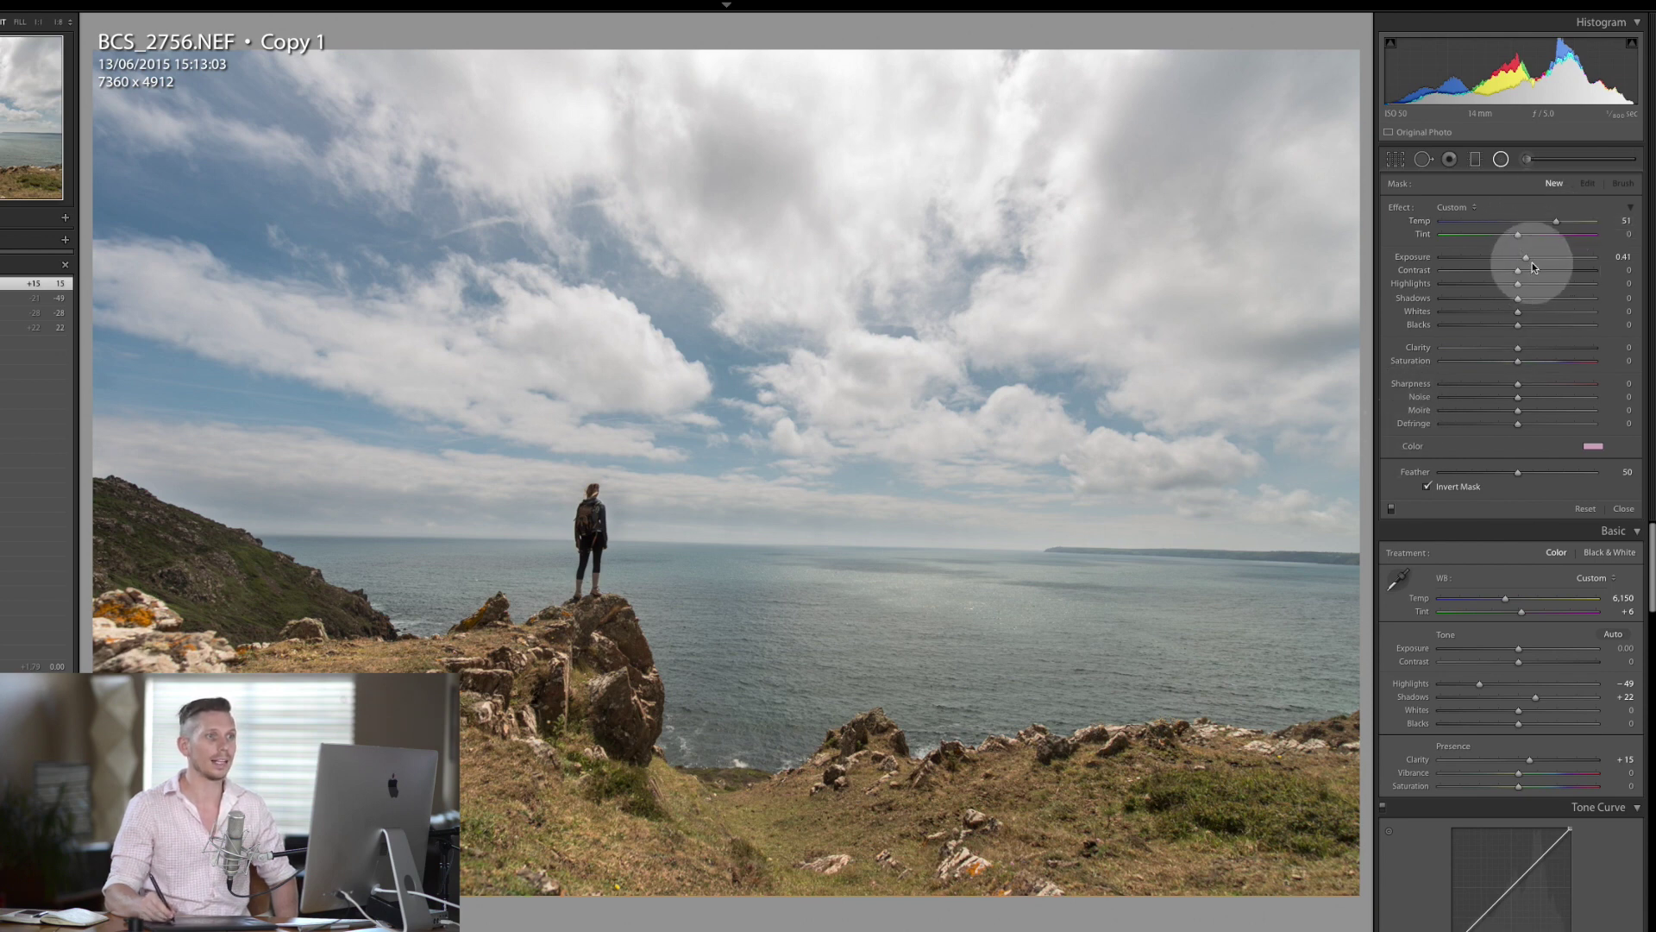
left_click_drag(1527, 261, 1536, 256)
left_click(1594, 446)
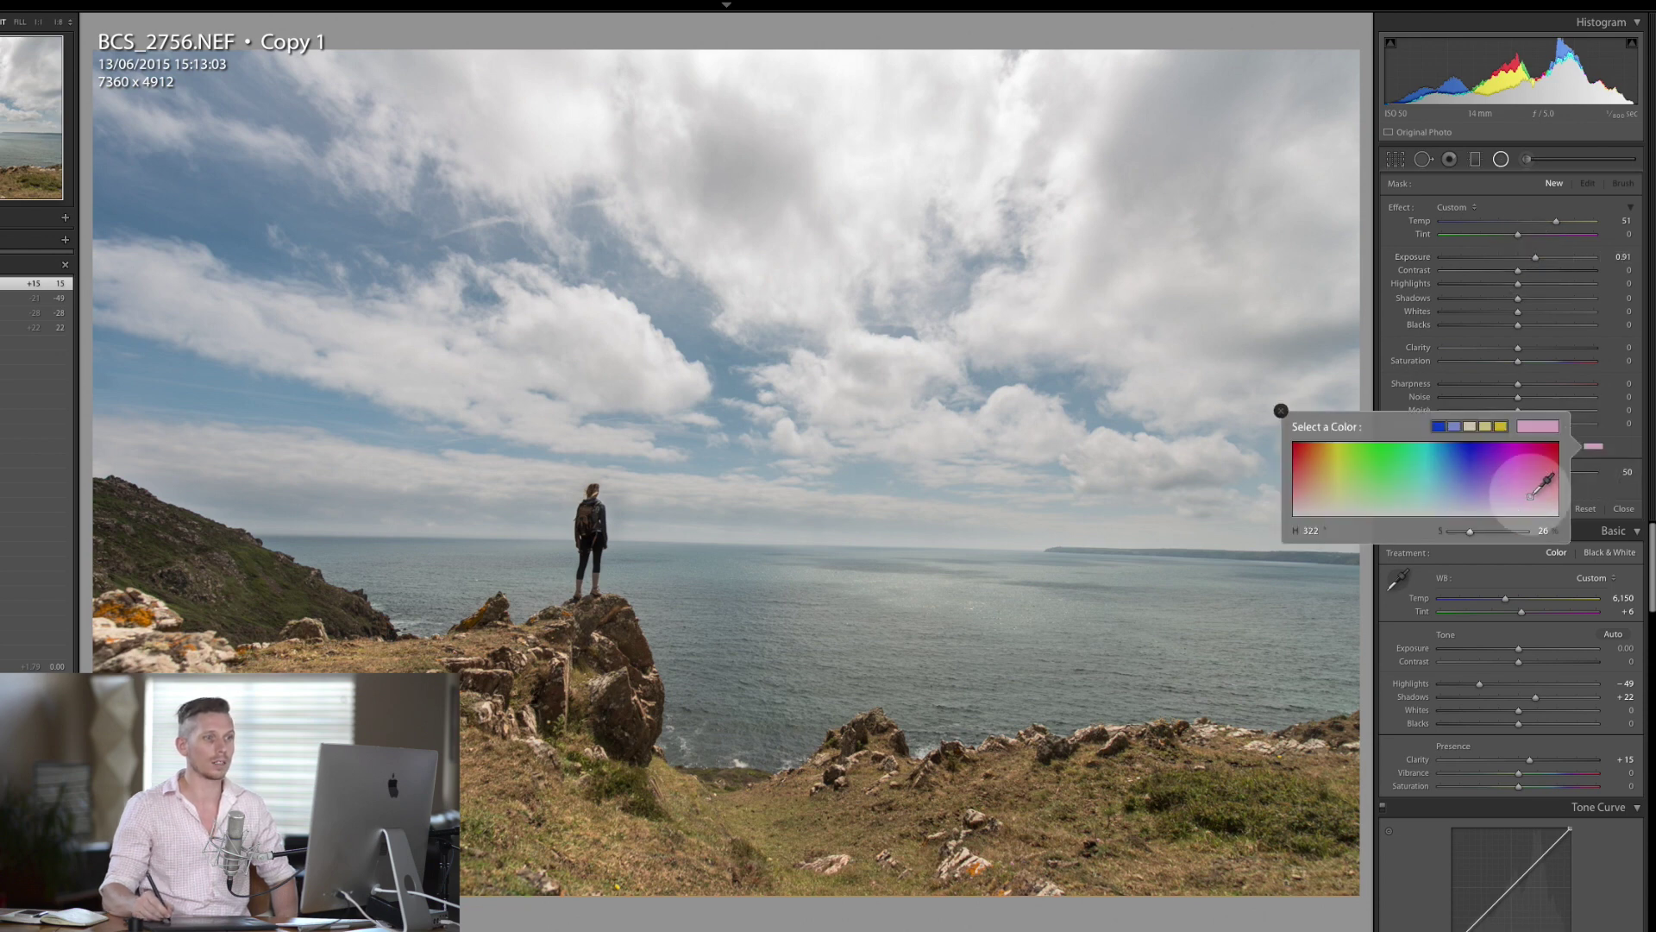
left_click_drag(1543, 481, 1523, 509)
left_click(1608, 455)
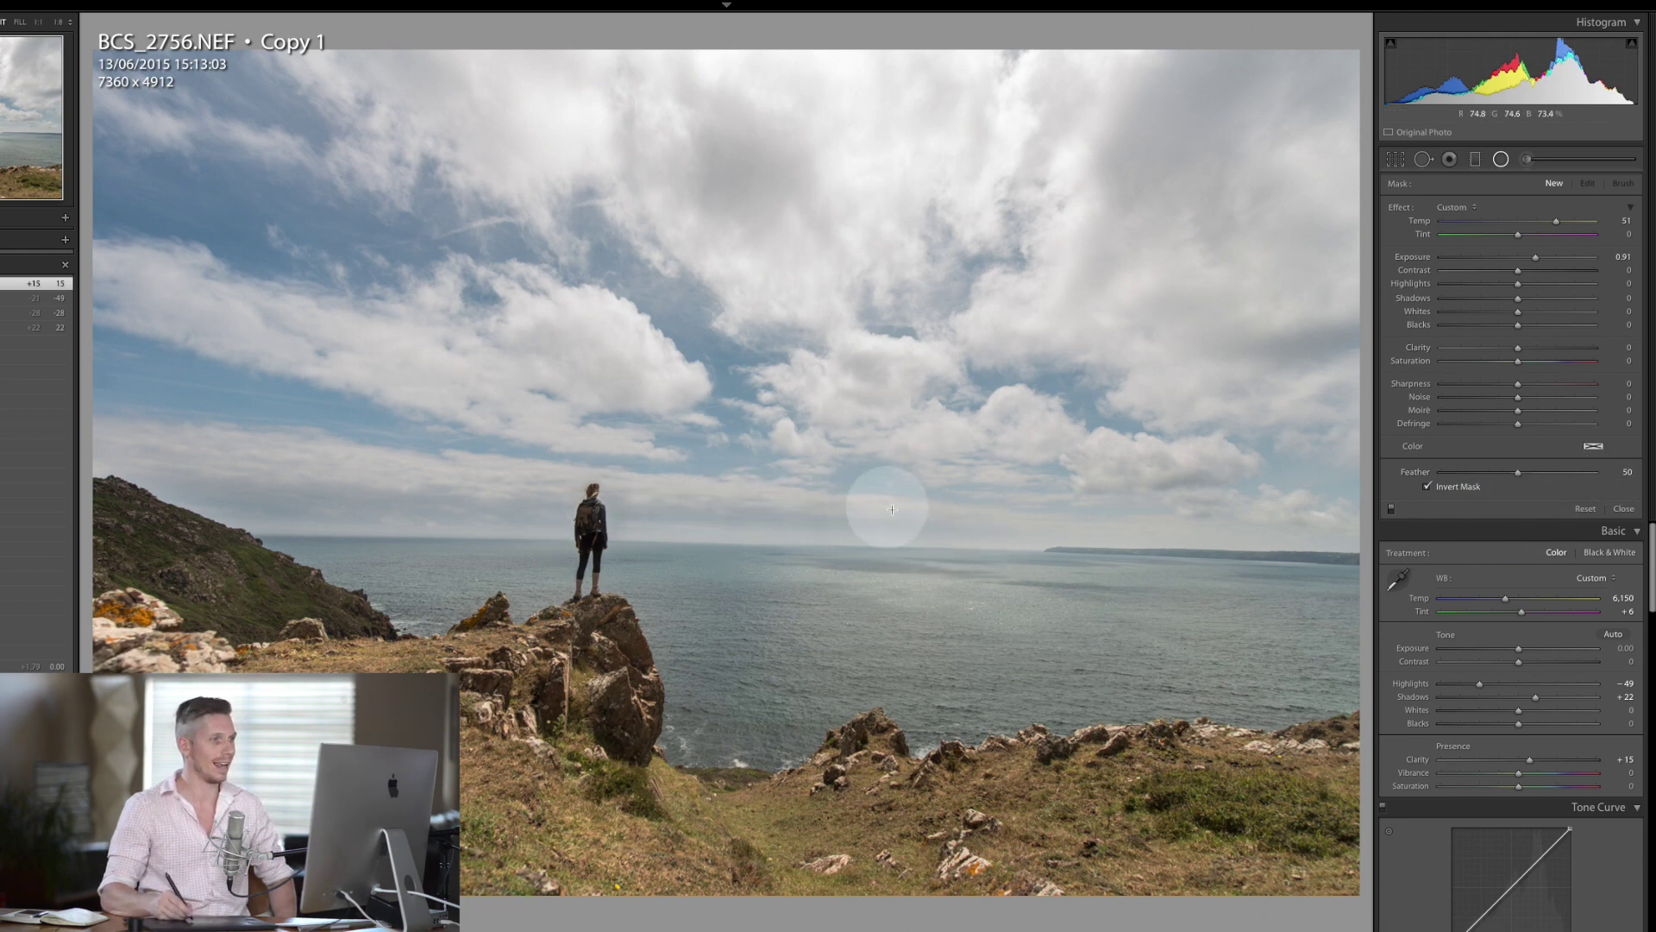
Place a large radial filter over the horizon and tune it to Temp 24, Exposure 0.45, Contrast 31.
left_click_drag(922, 528, 313, 143)
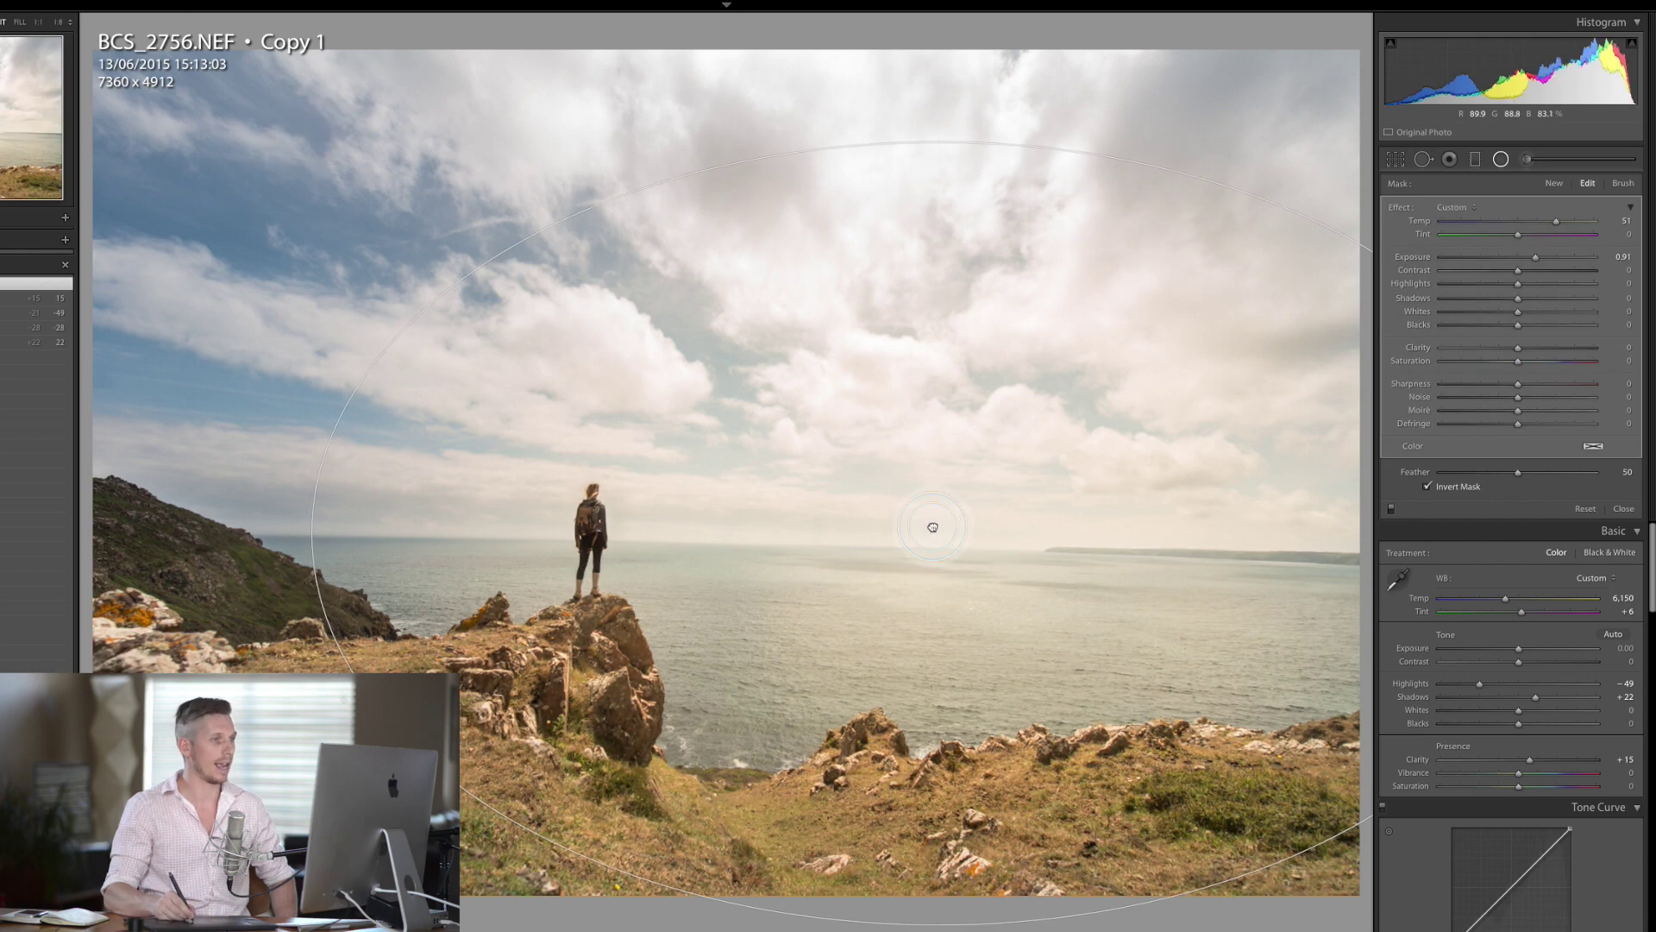
left_click_drag(932, 527, 916, 510)
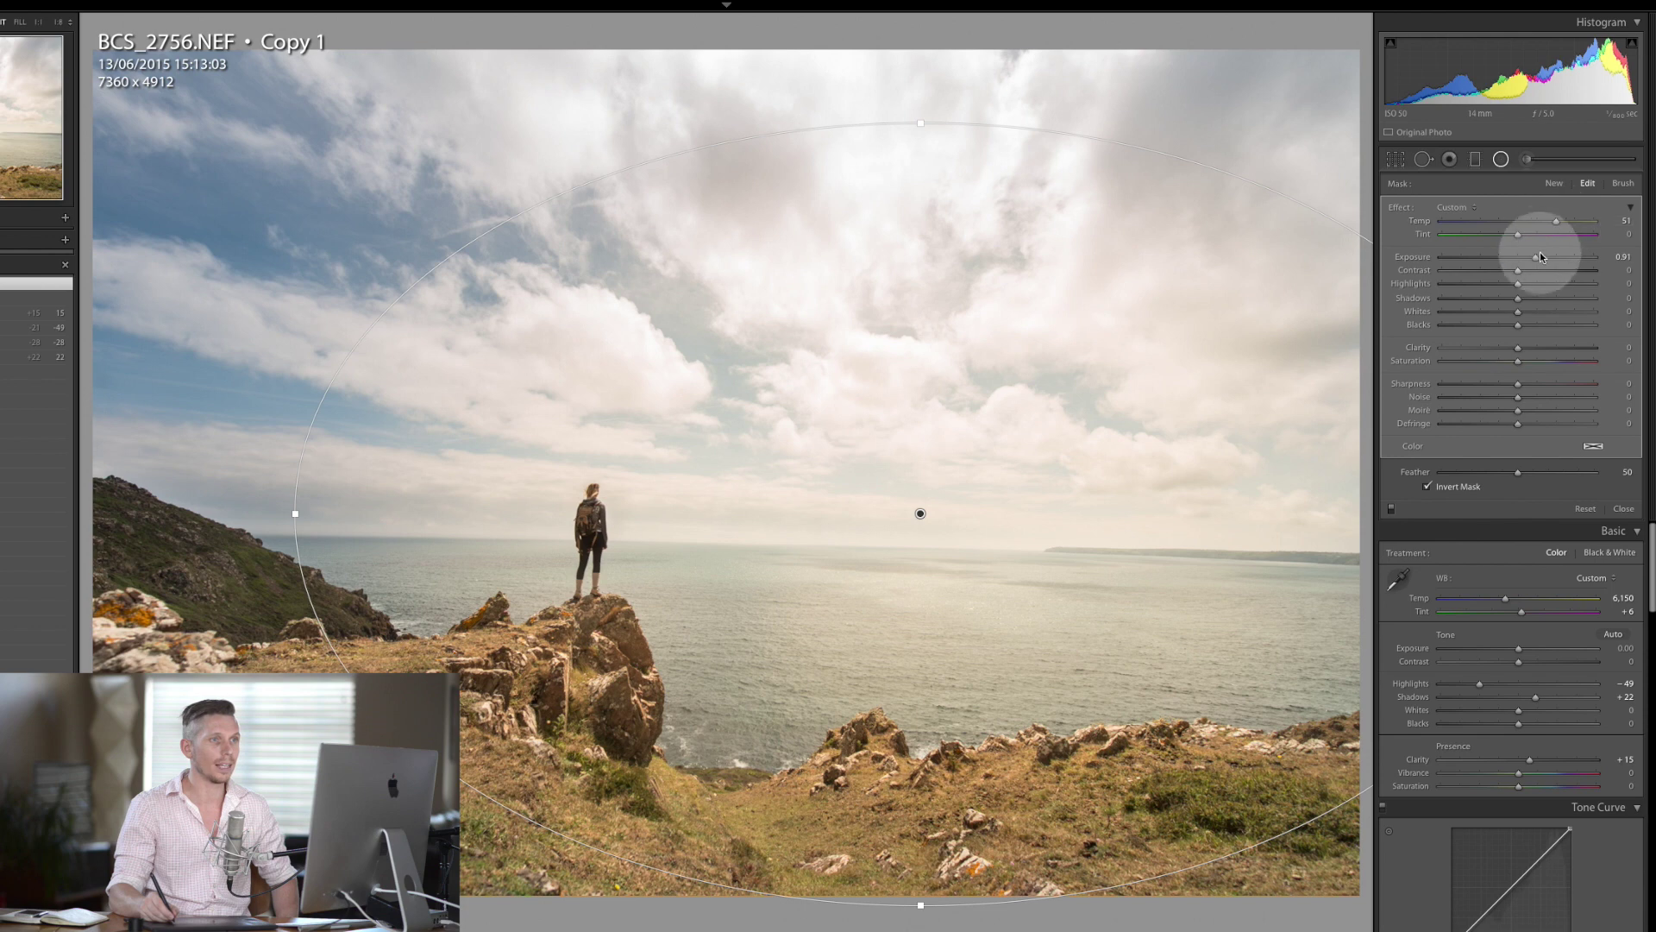
left_click_drag(1540, 256, 1529, 256)
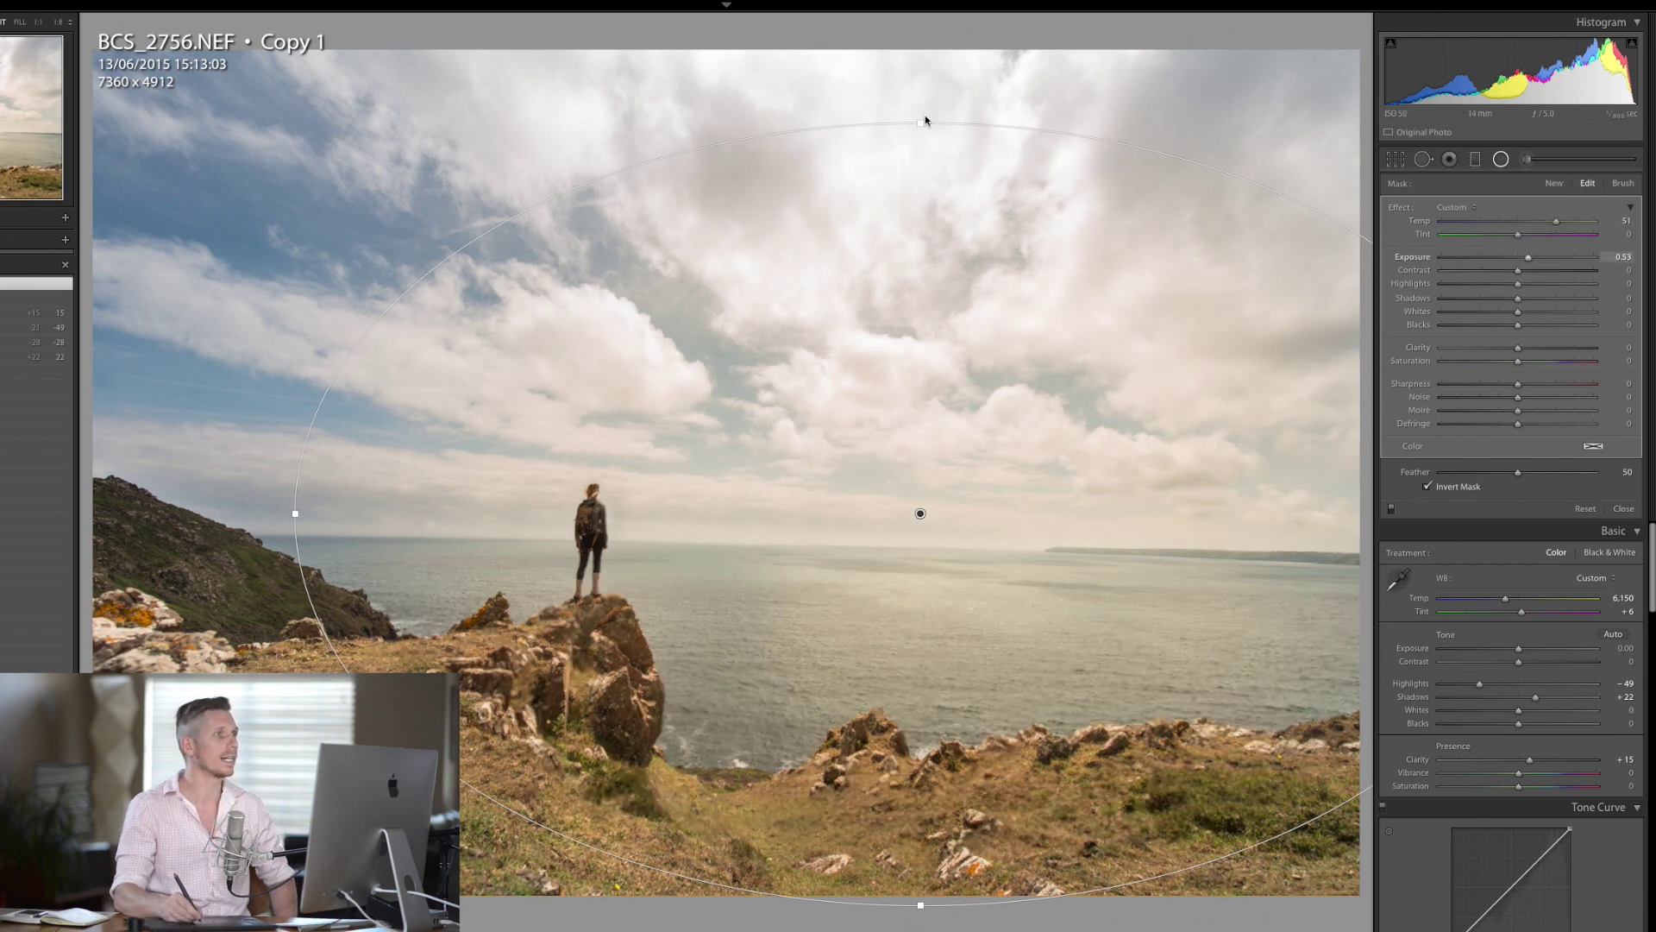
left_click_drag(922, 121, 920, 55)
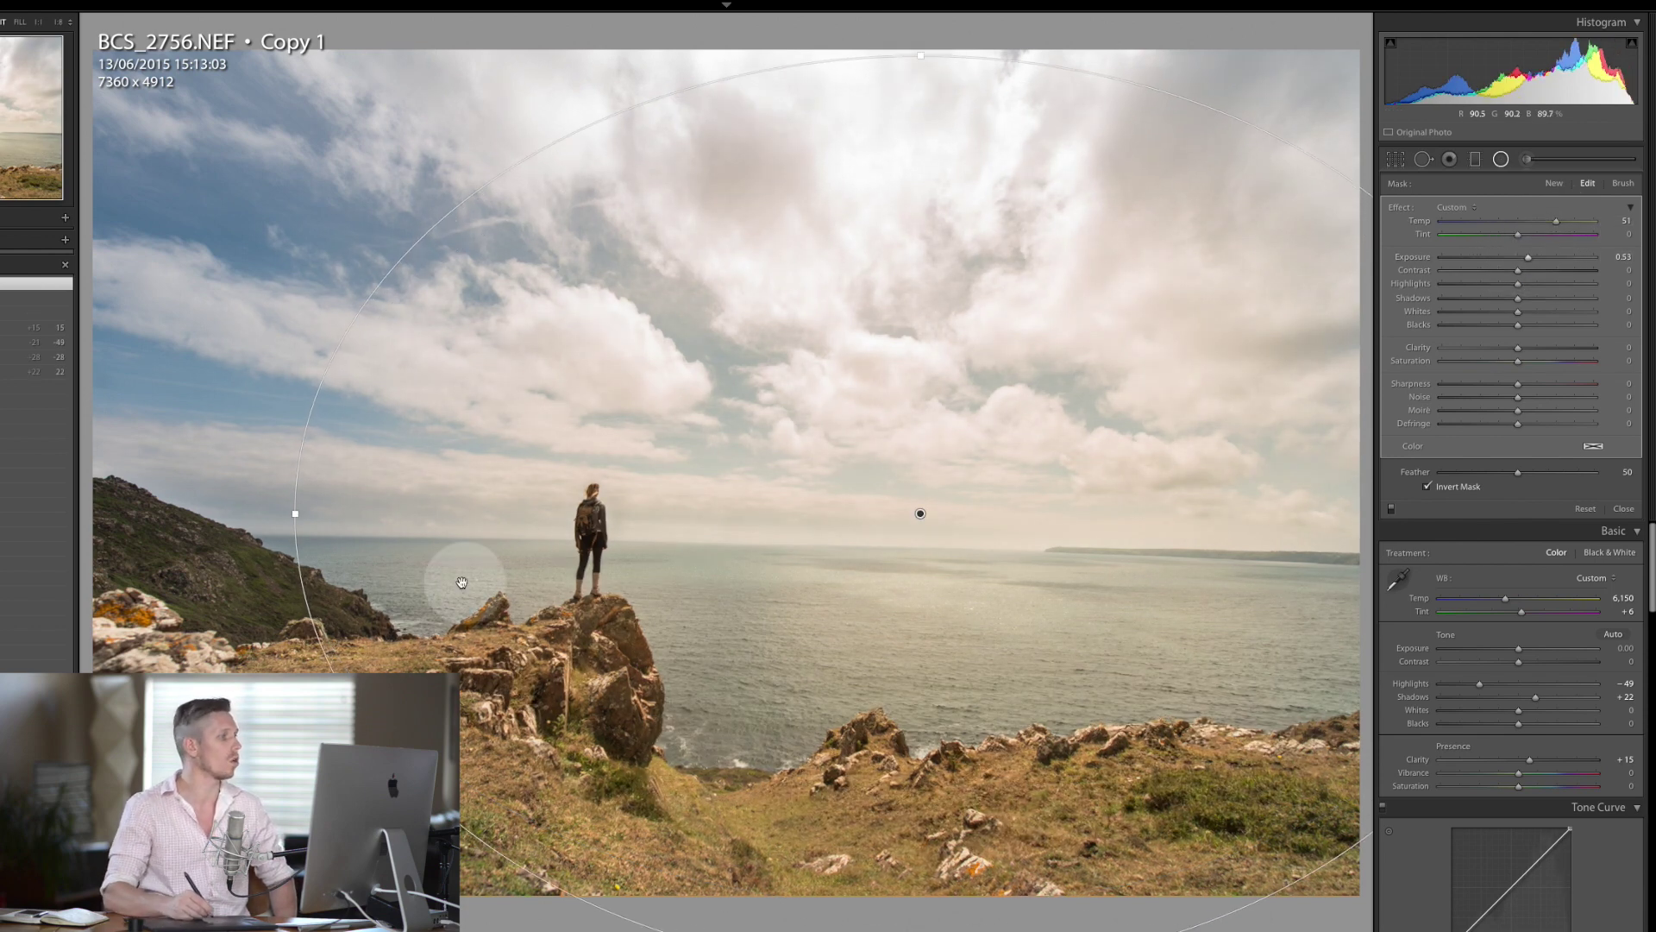
left_click_drag(295, 513, 45, 552)
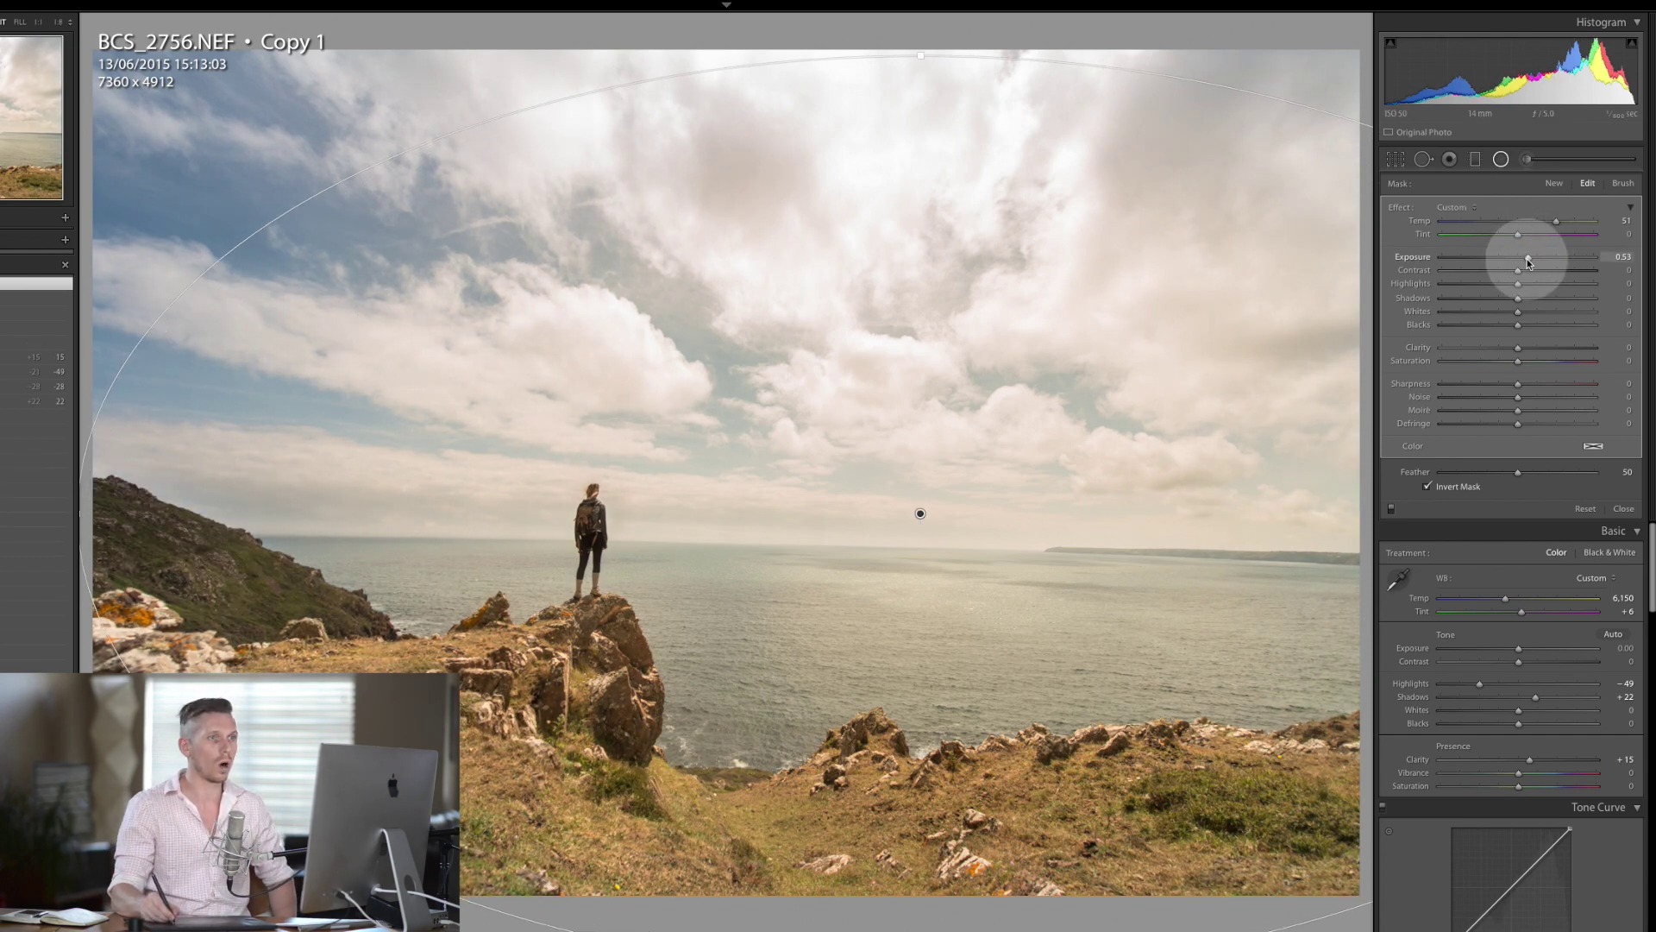
left_click_drag(1528, 258, 1554, 222)
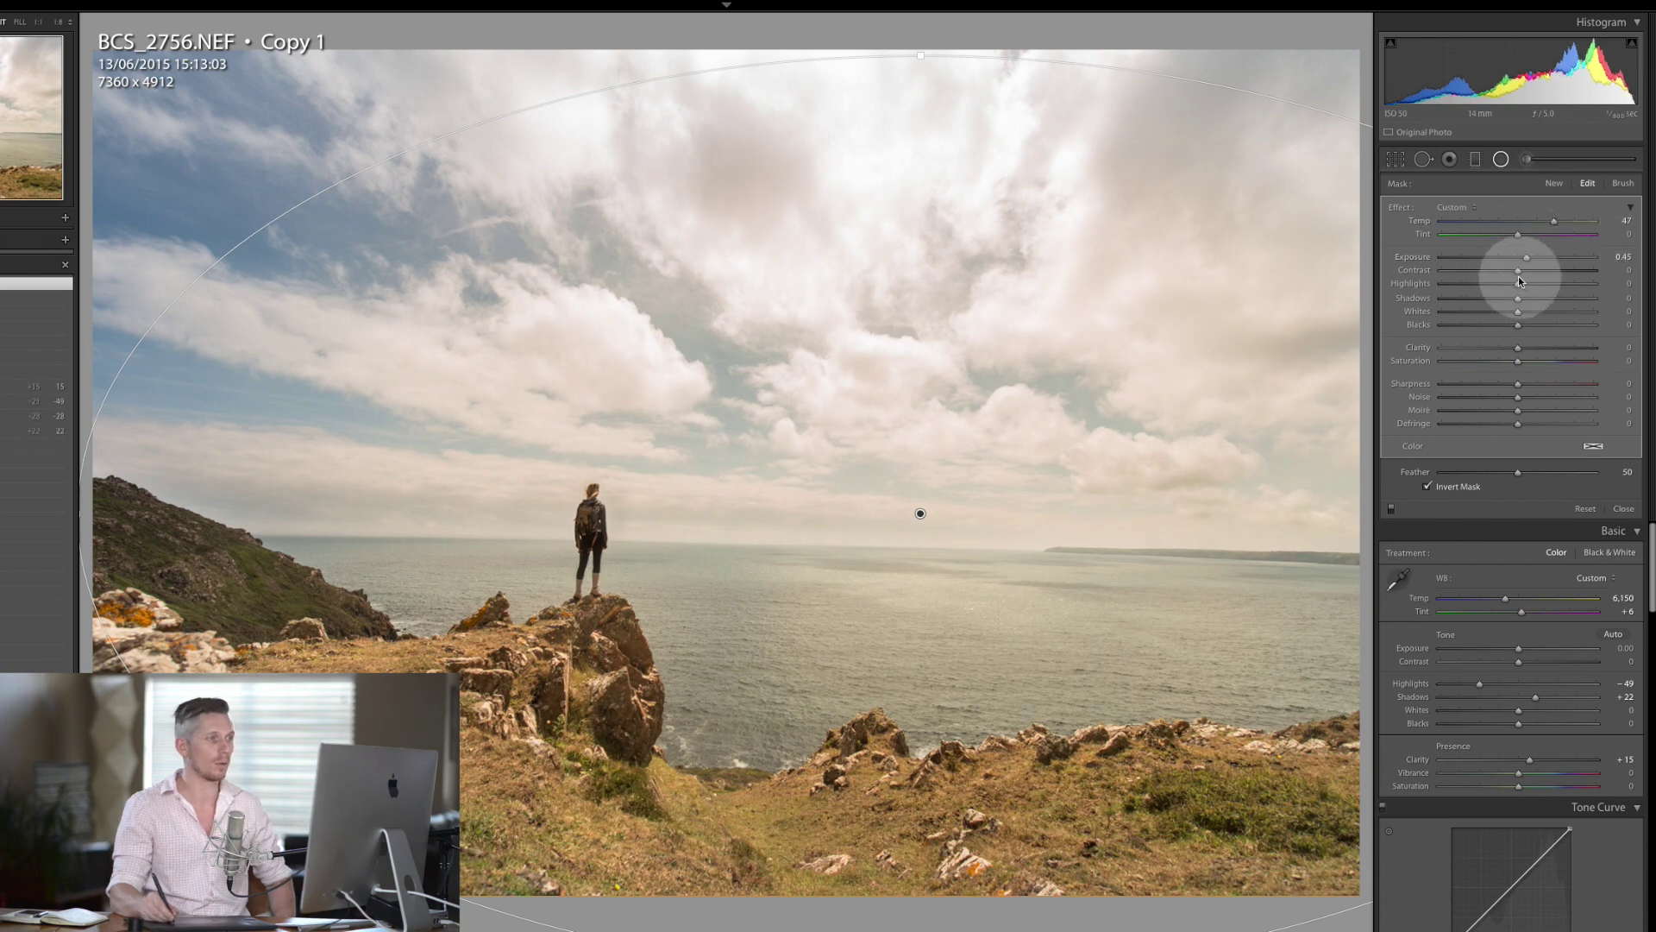
left_click_drag(1520, 280, 1542, 225)
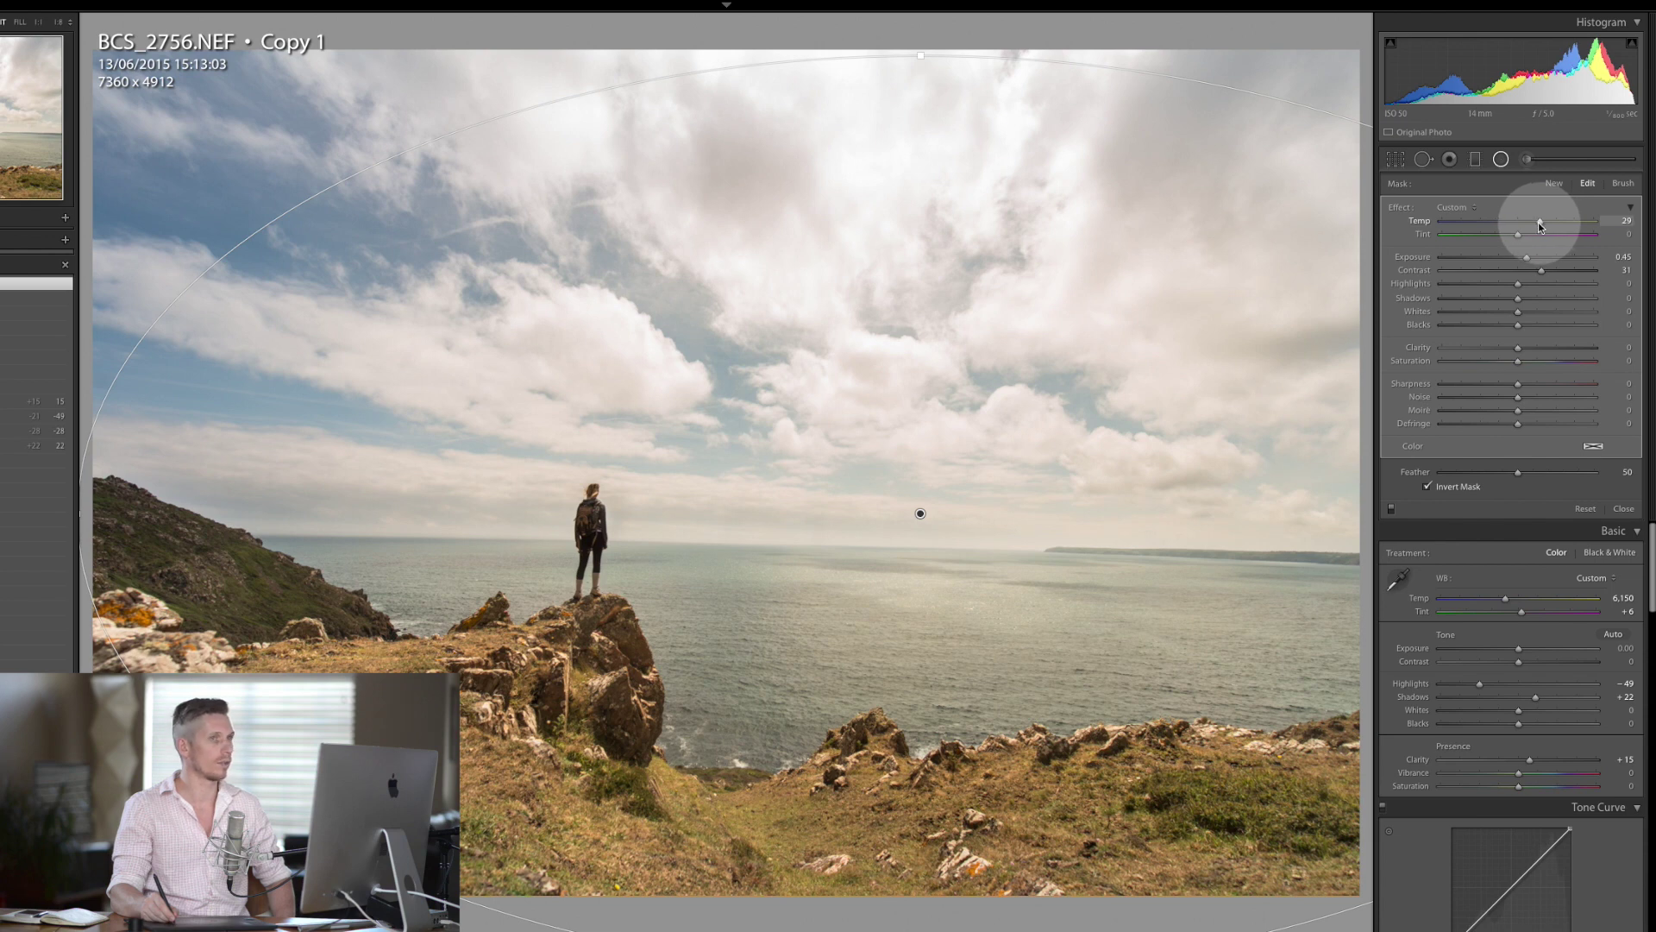
left_click_drag(1535, 223, 1535, 222)
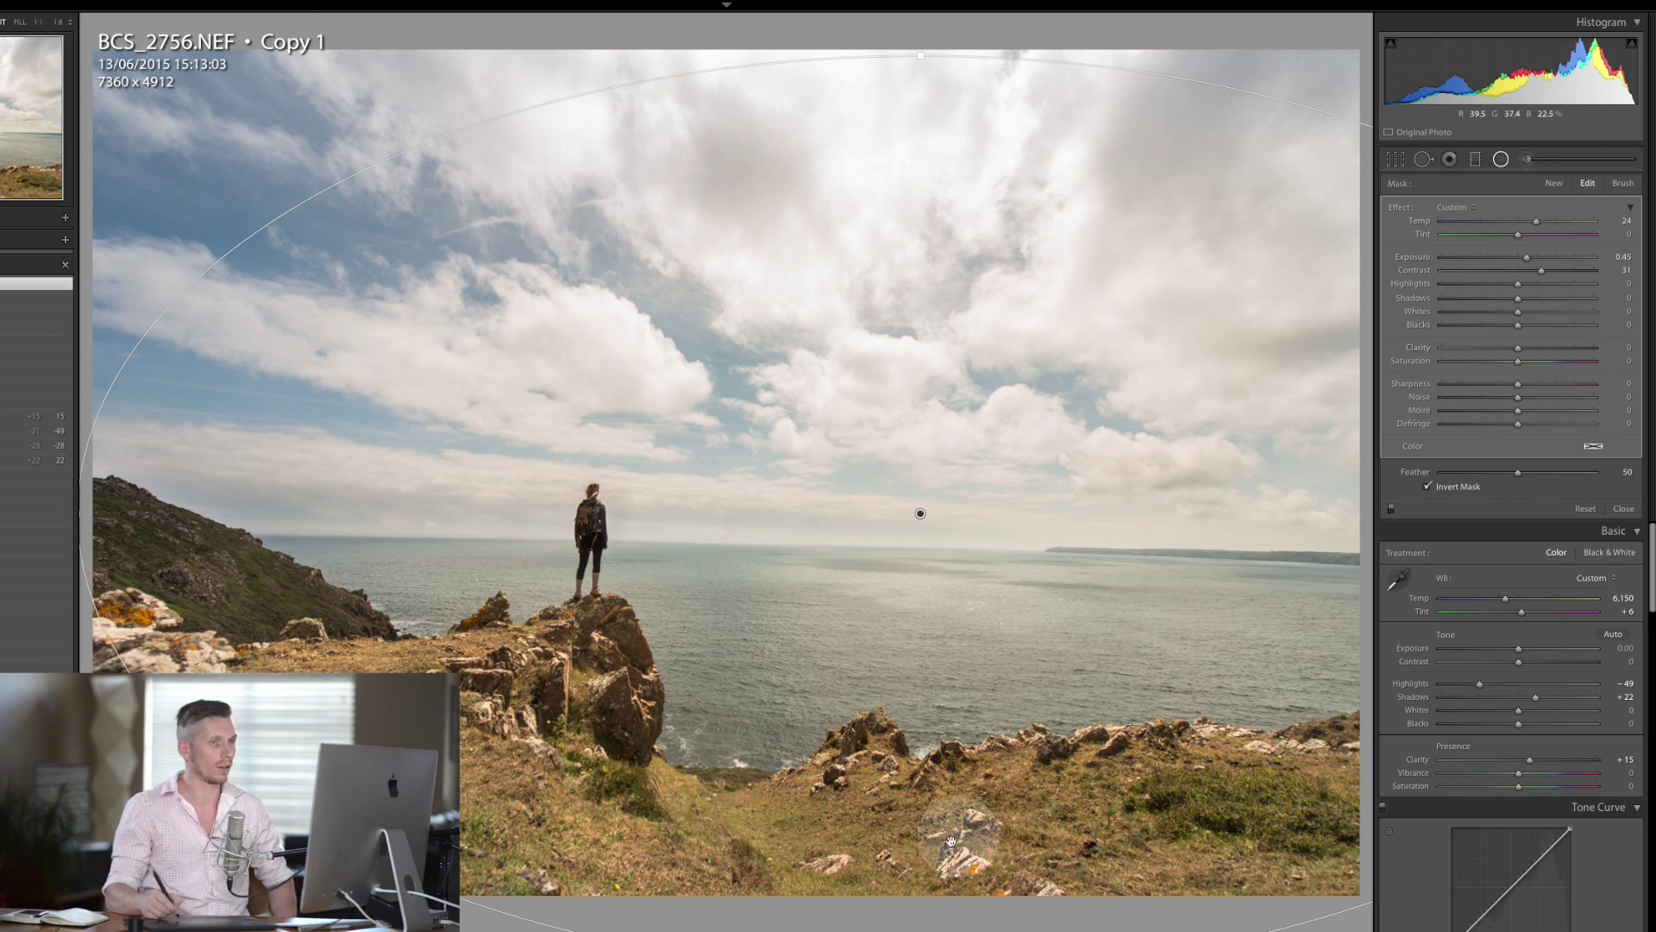
Erase the radial filter from the rocks below the girl using an enlarged brush at Flow 42.
left_click(1622, 183)
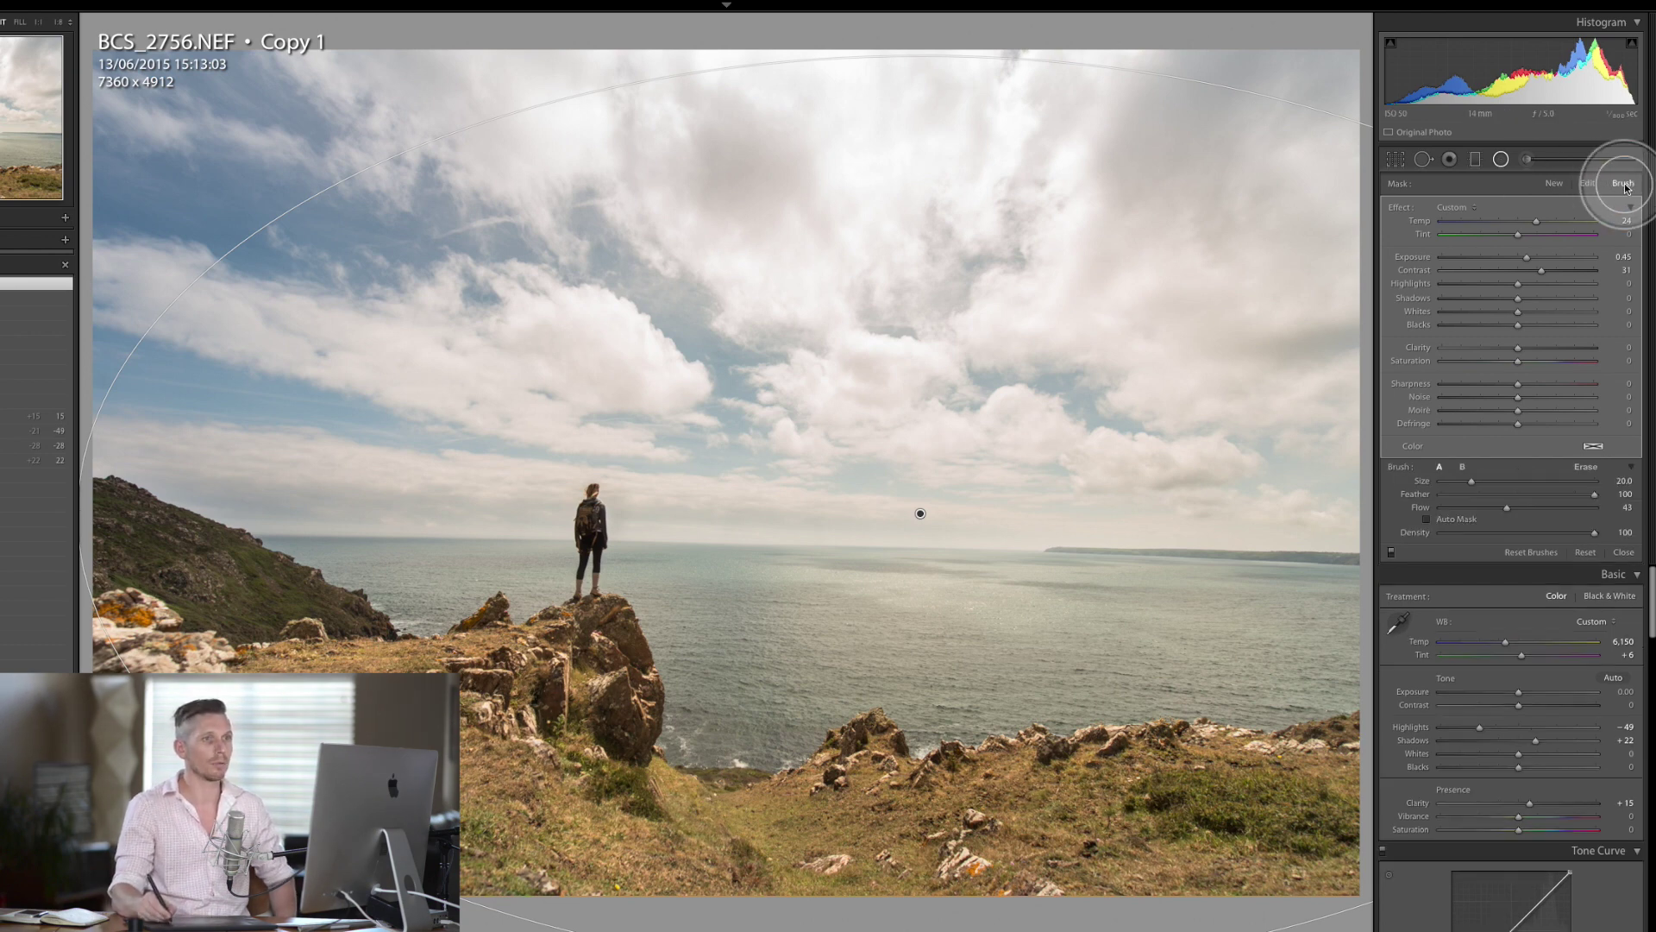
left_click(1587, 468)
left_click_drag(1595, 507, 1506, 514)
key("bracketright")
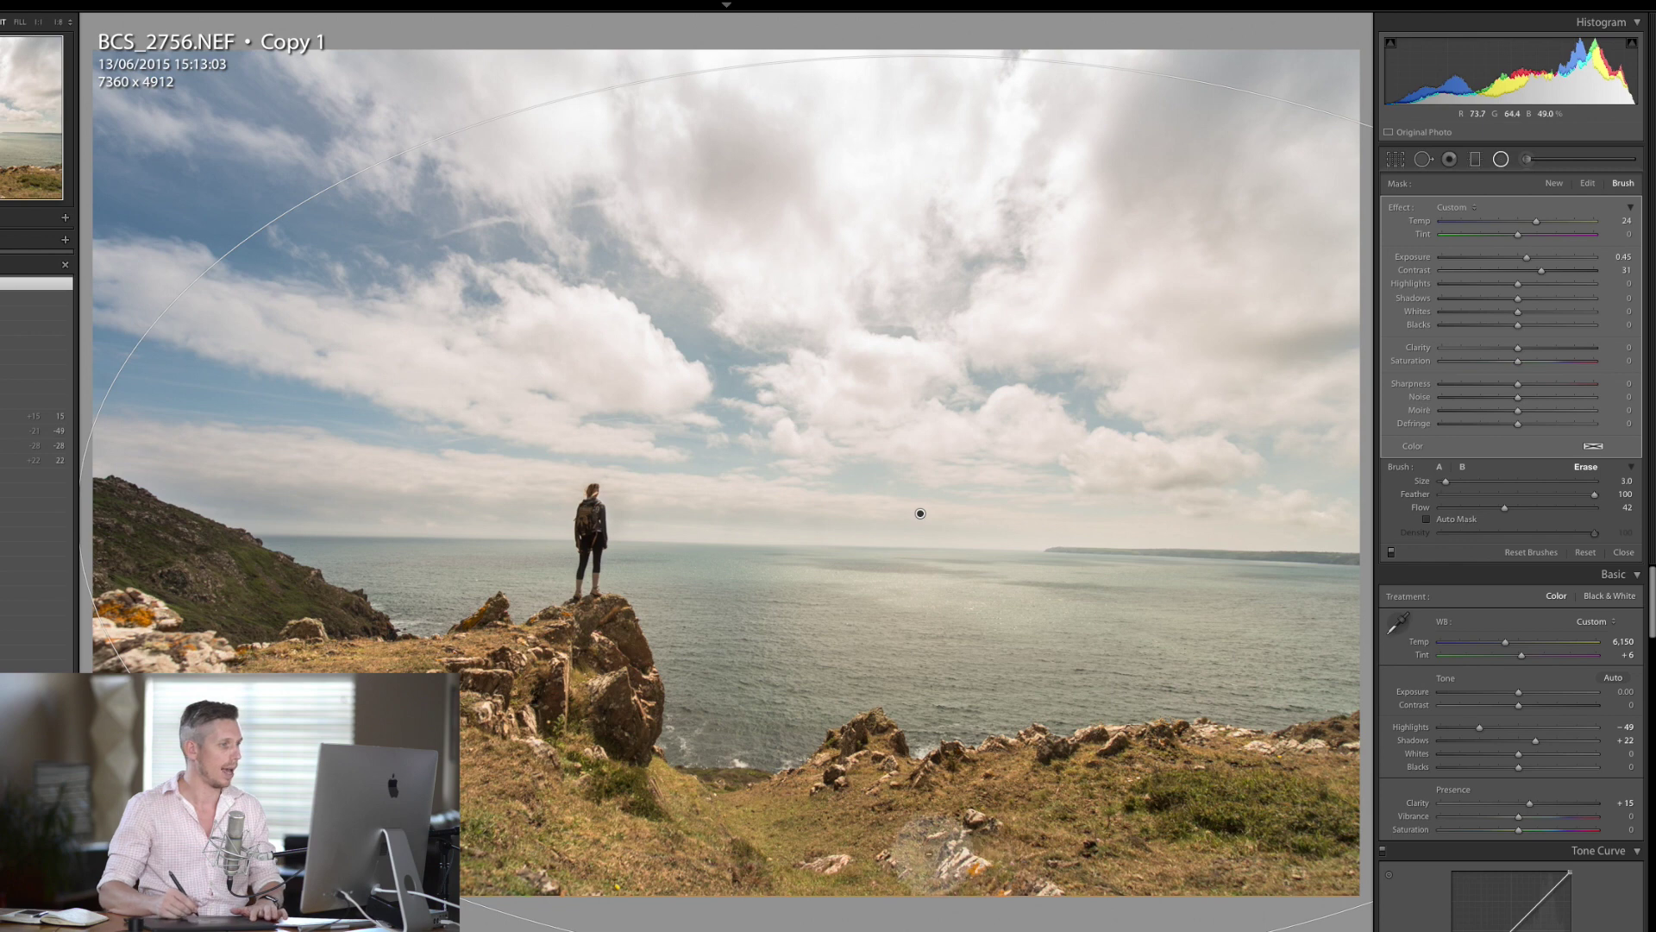
key("bracketright")
key("bracketright")
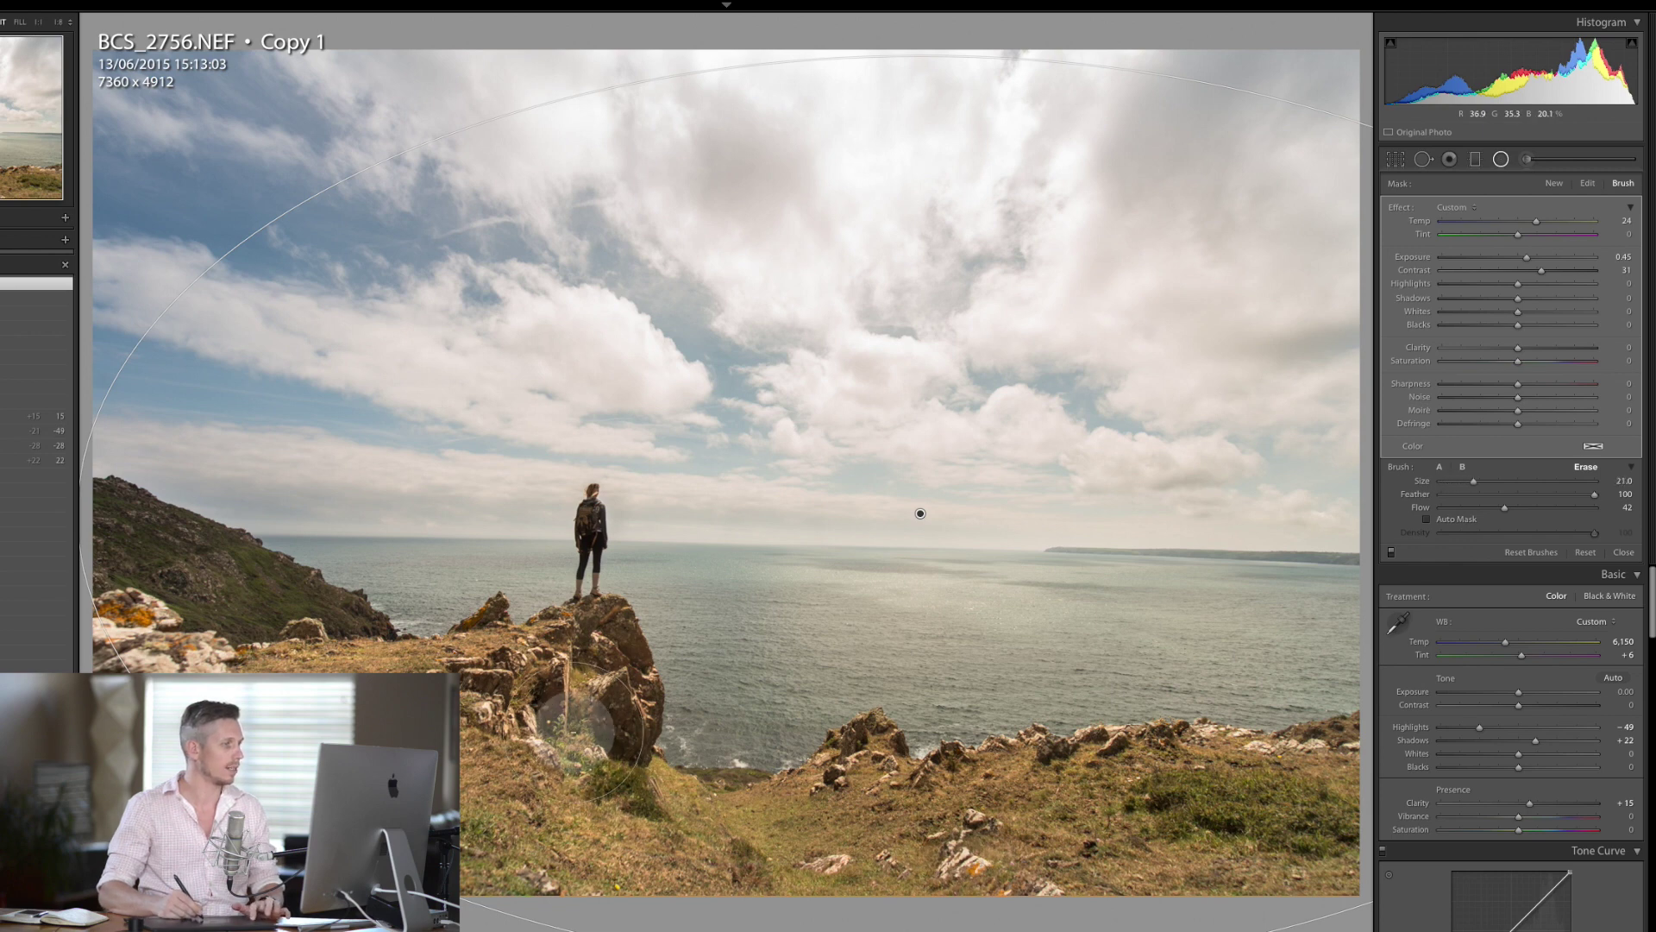
key("bracketright")
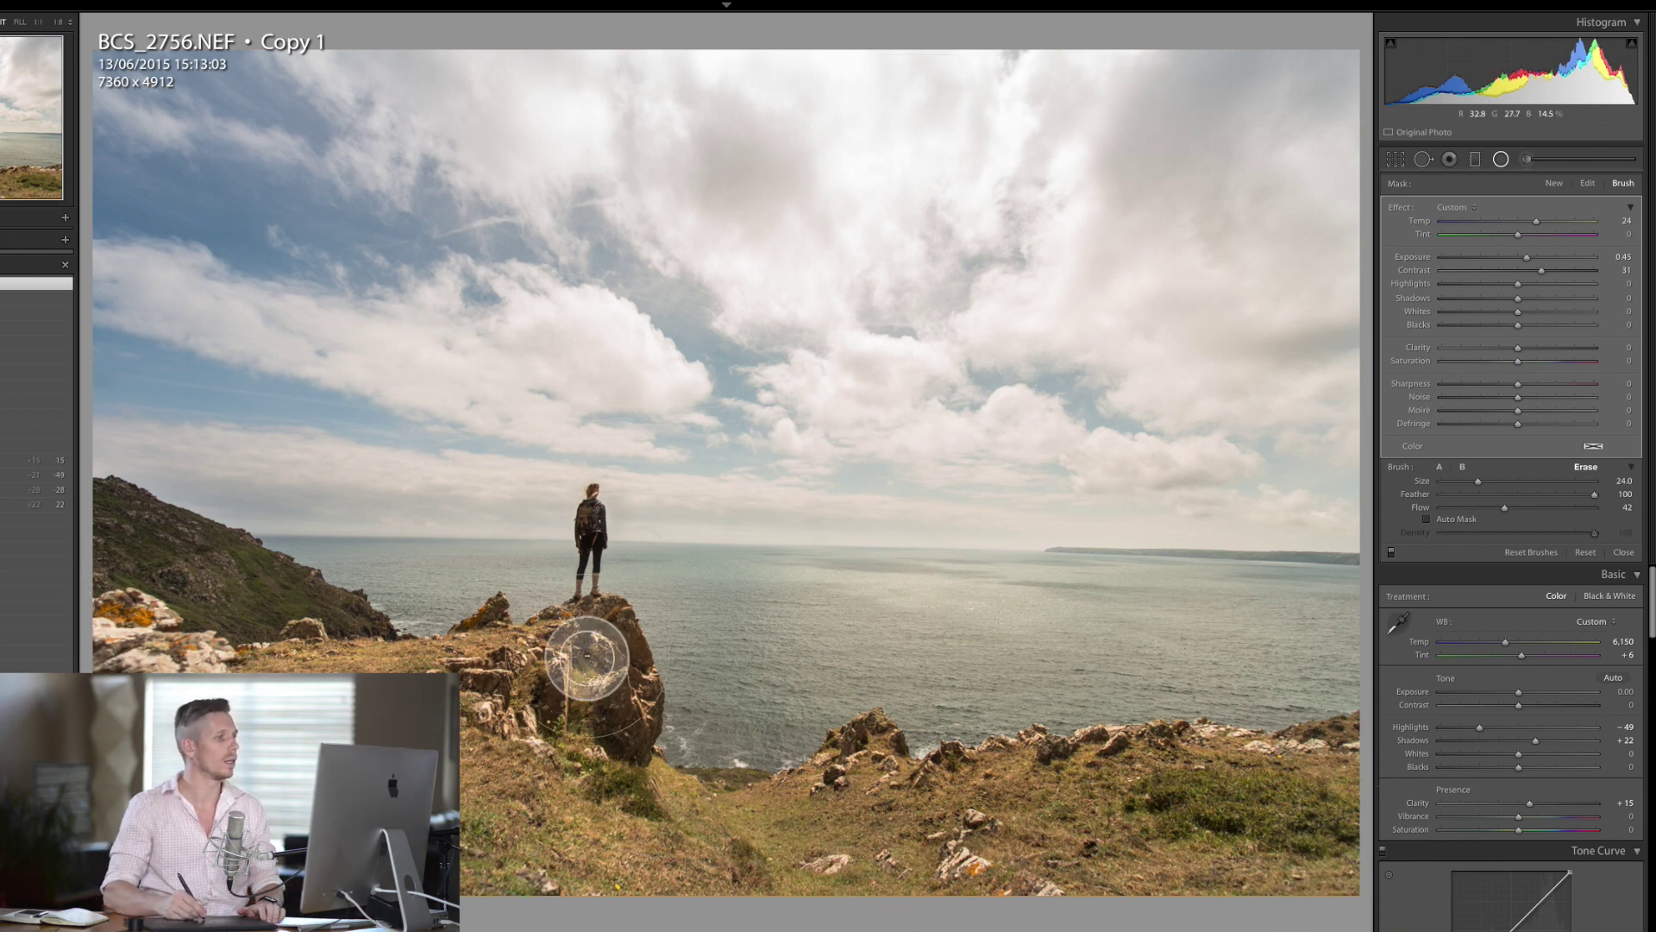
mouse_move(586, 655)
left_mouse_down()
mouse_move(560, 690)
mouse_move(595, 776)
left_mouse_up()
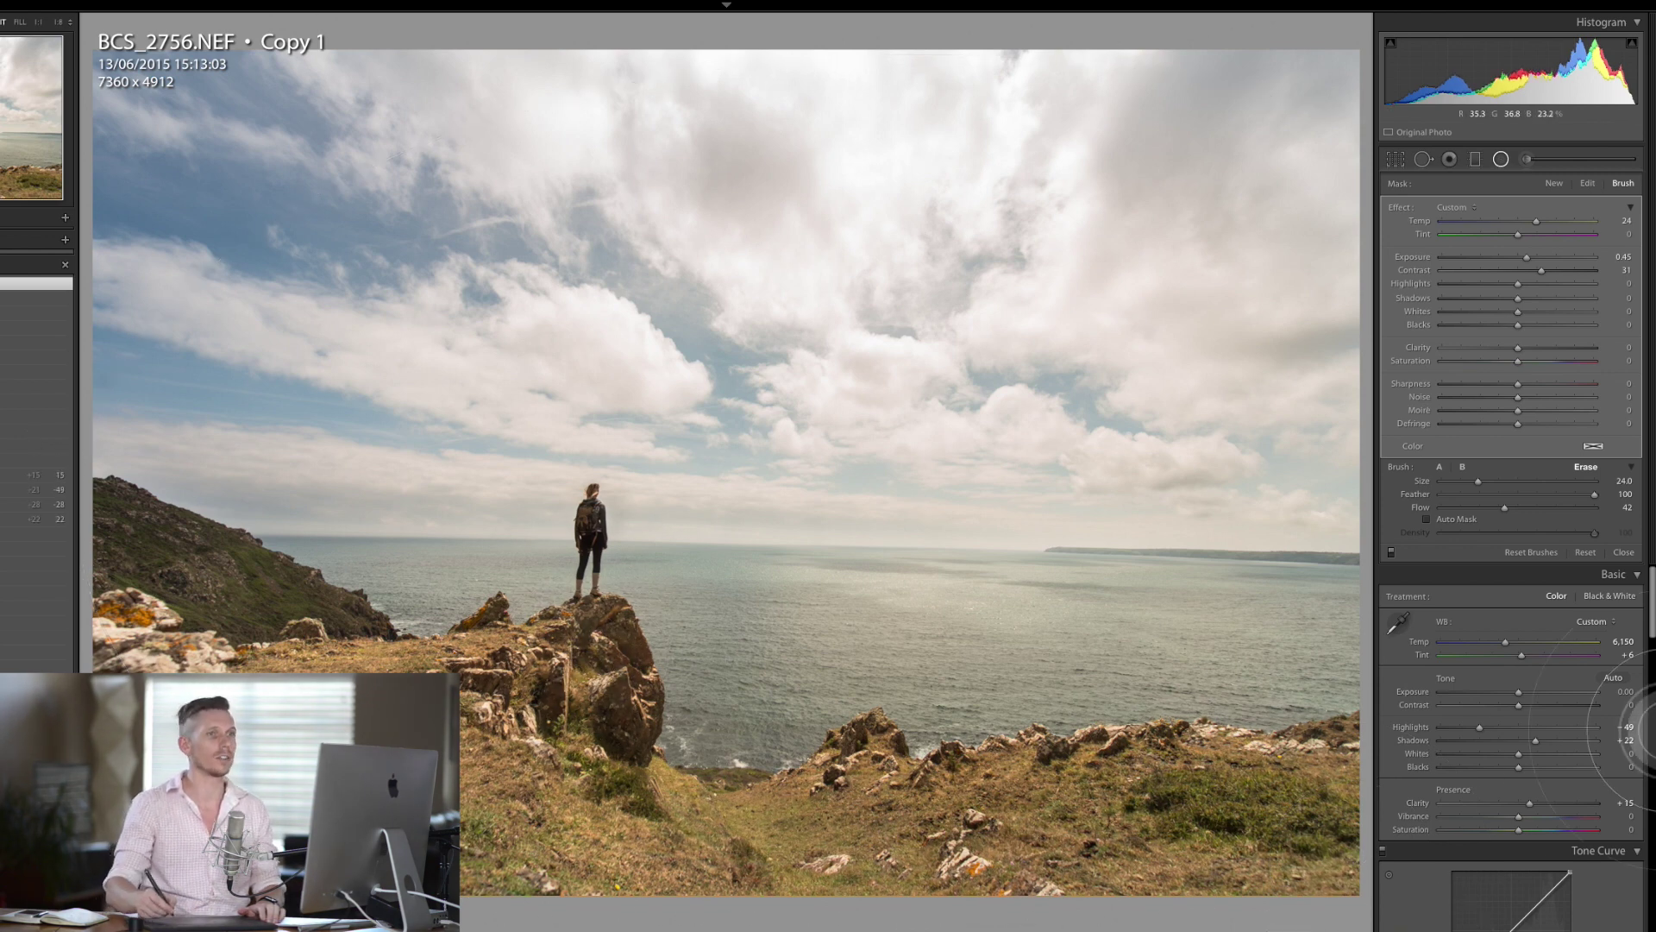
Add a large radial filter over the horizon sea with feather 100, exposure 0.99 and contrast -81.
left_click(1501, 160)
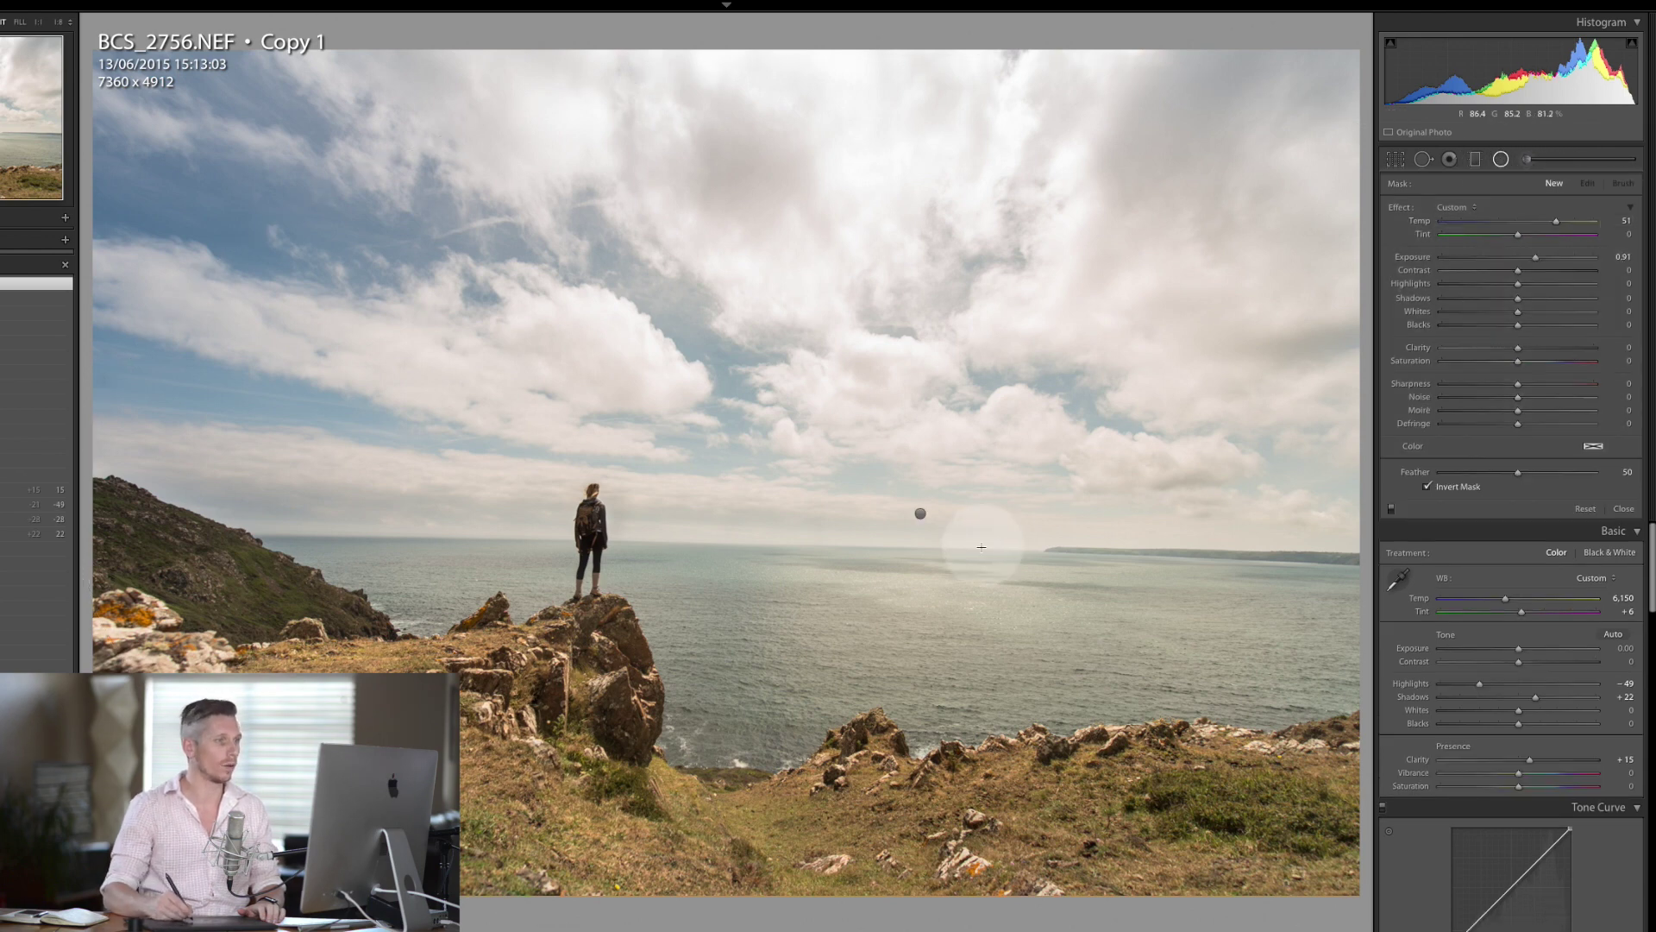
left_click_drag(923, 521, 1225, 723)
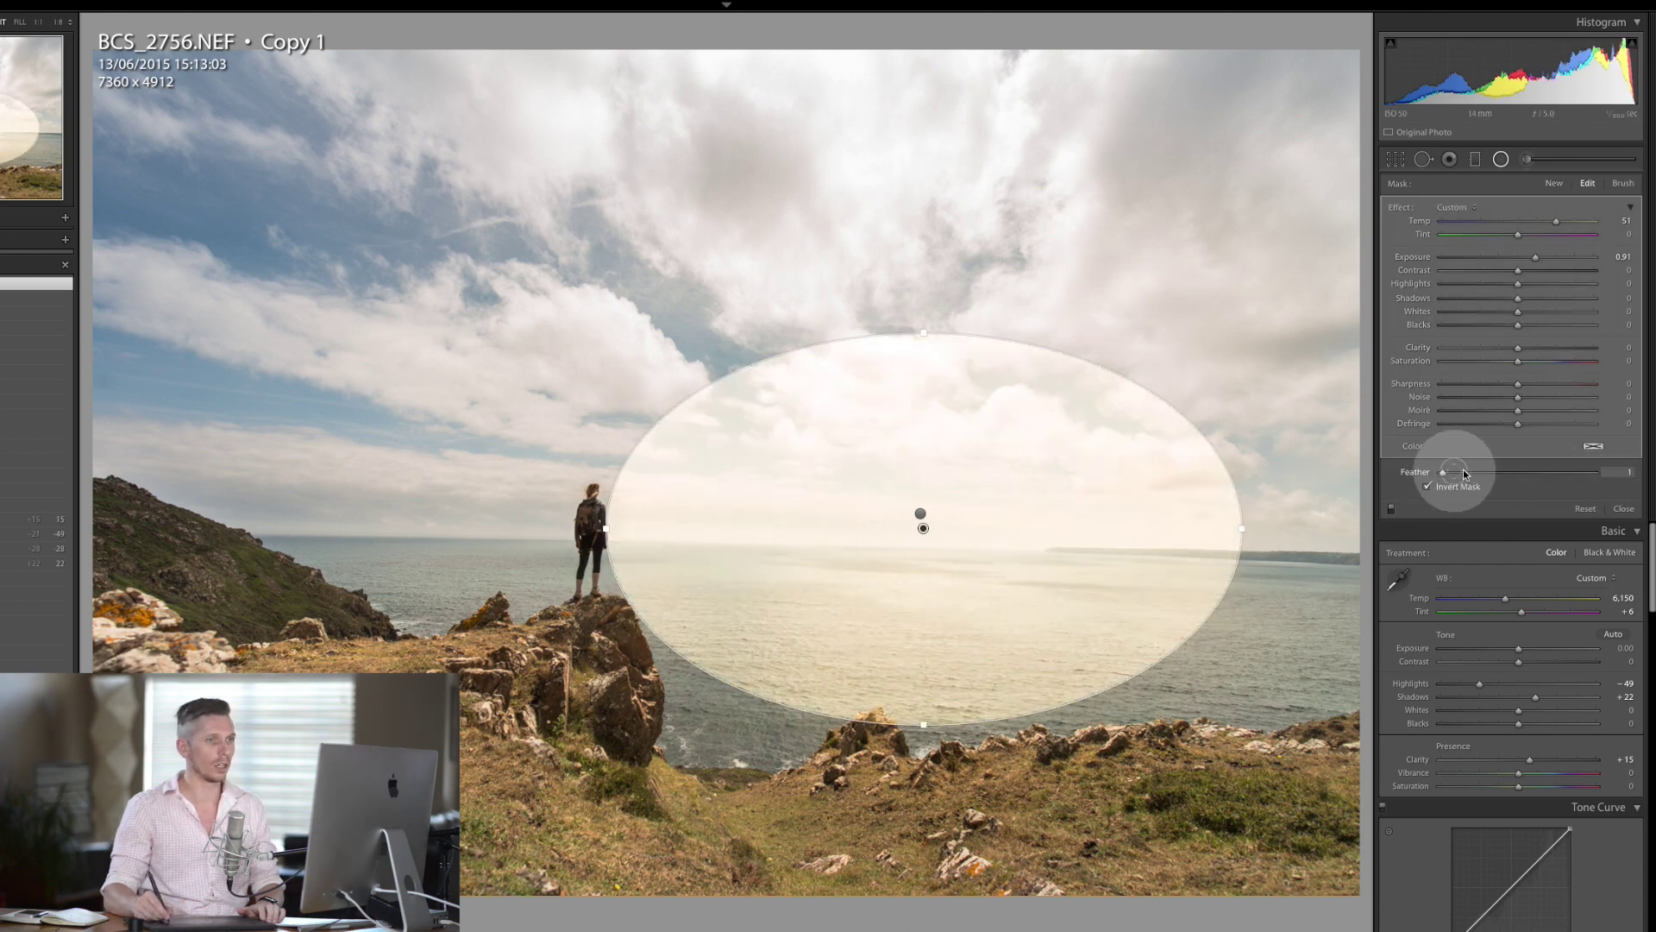
left_click_drag(1463, 474, 1594, 471)
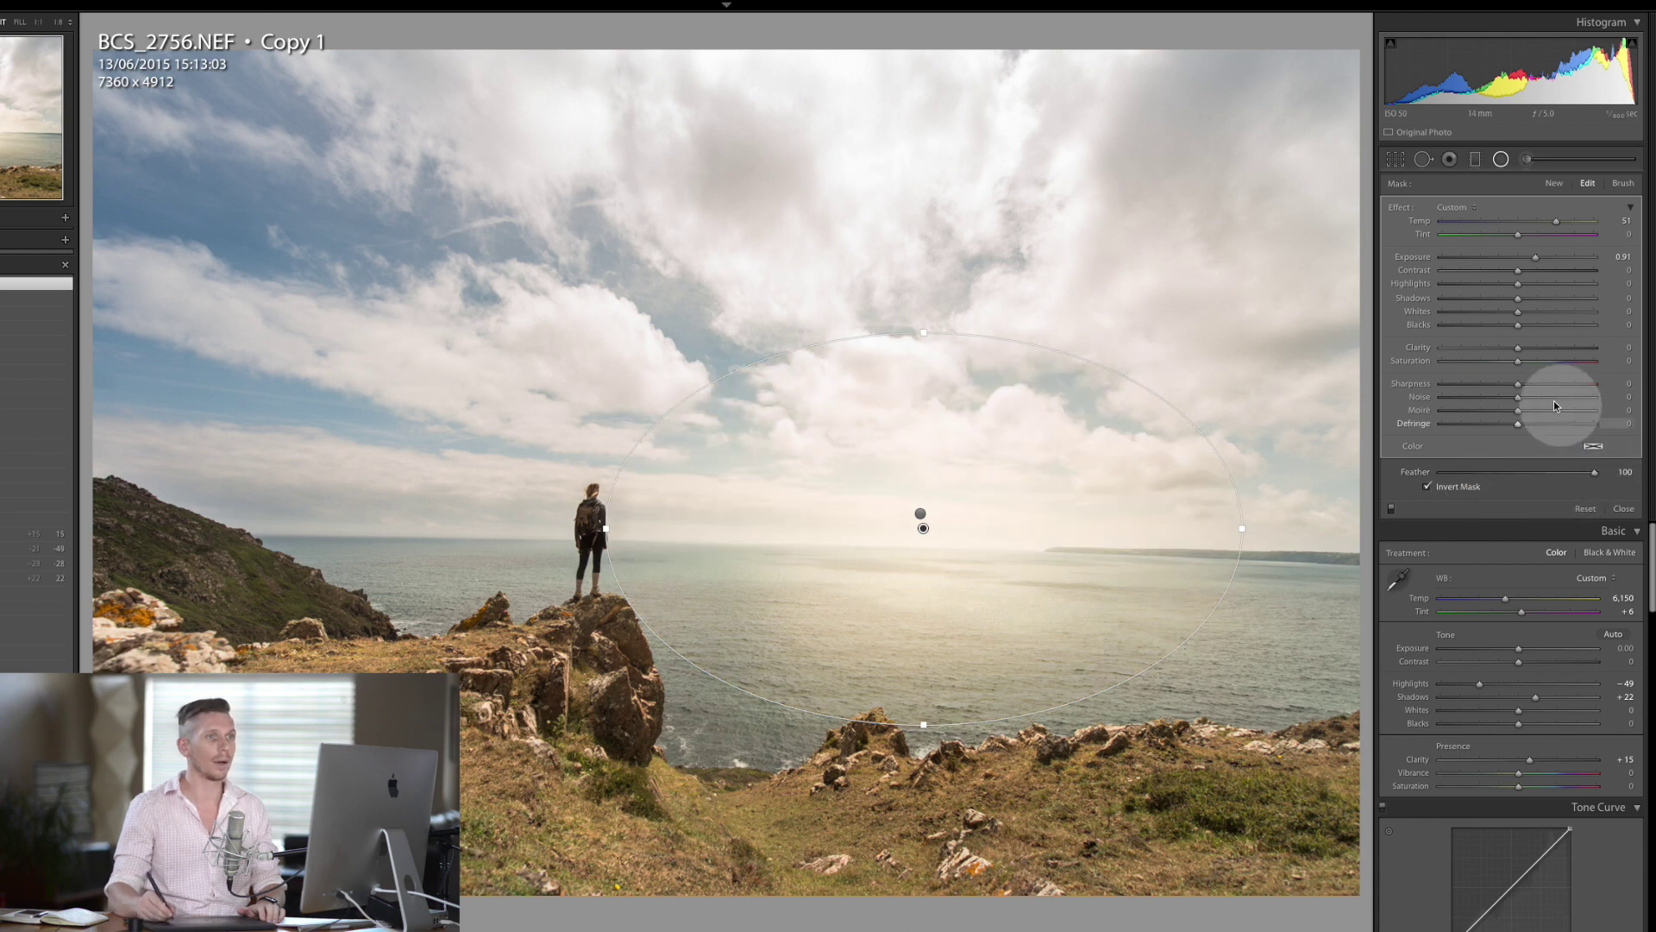
left_click_drag(1535, 257, 1558, 264)
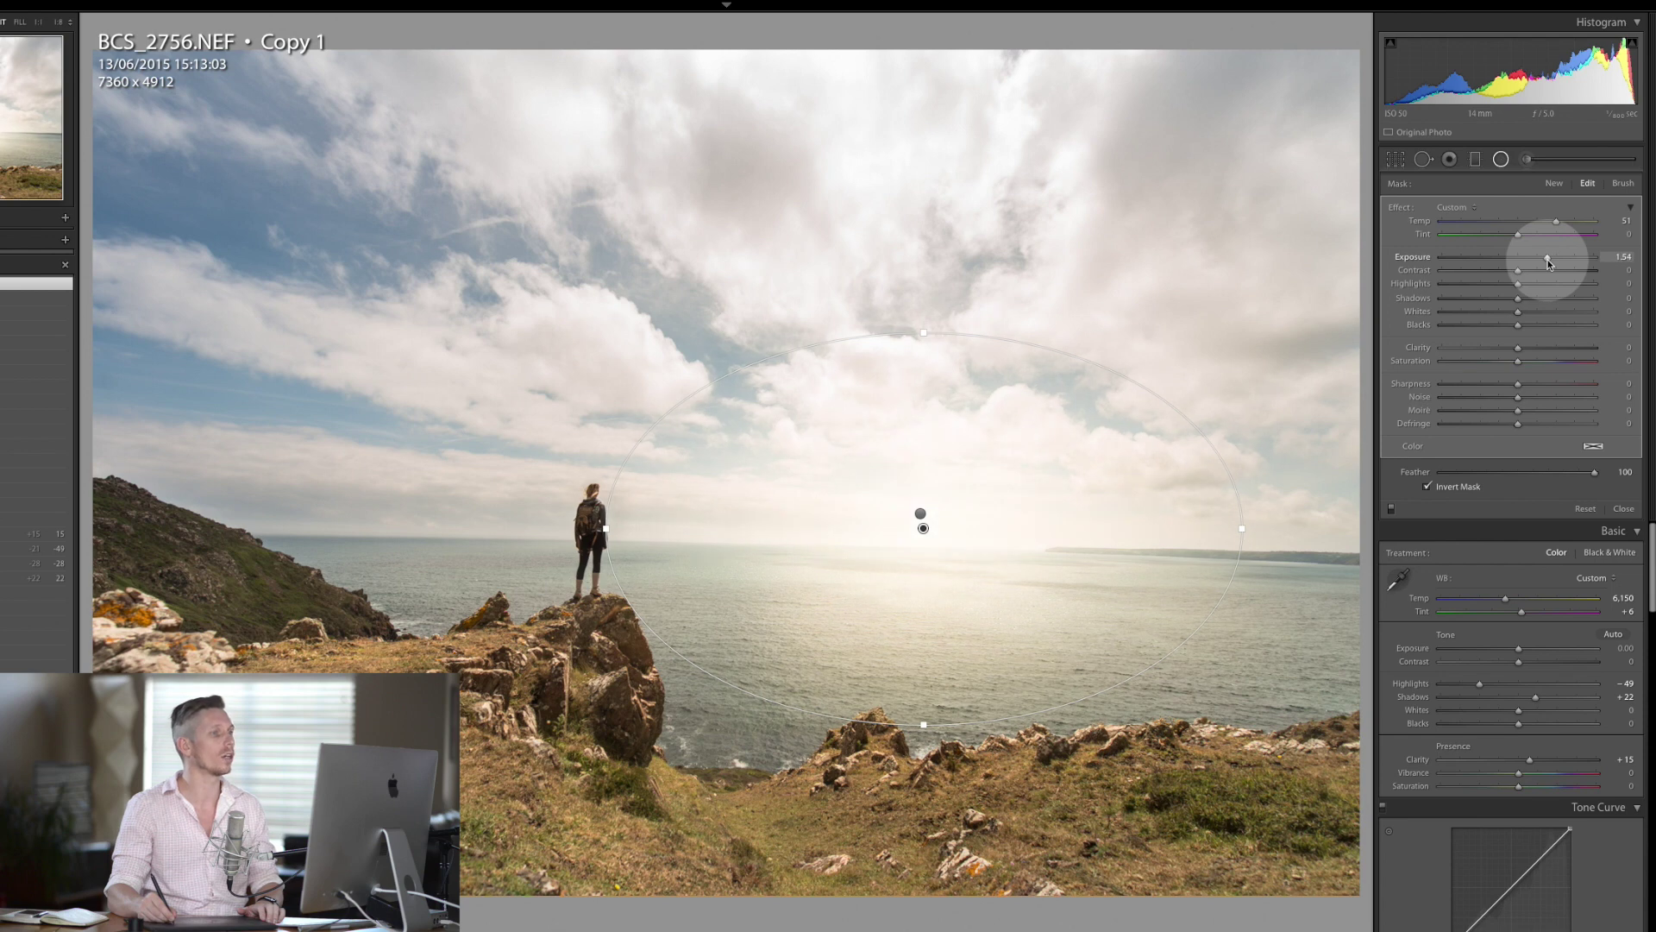
left_click_drag(1545, 261, 1541, 258)
left_click_drag(1242, 528, 1255, 528)
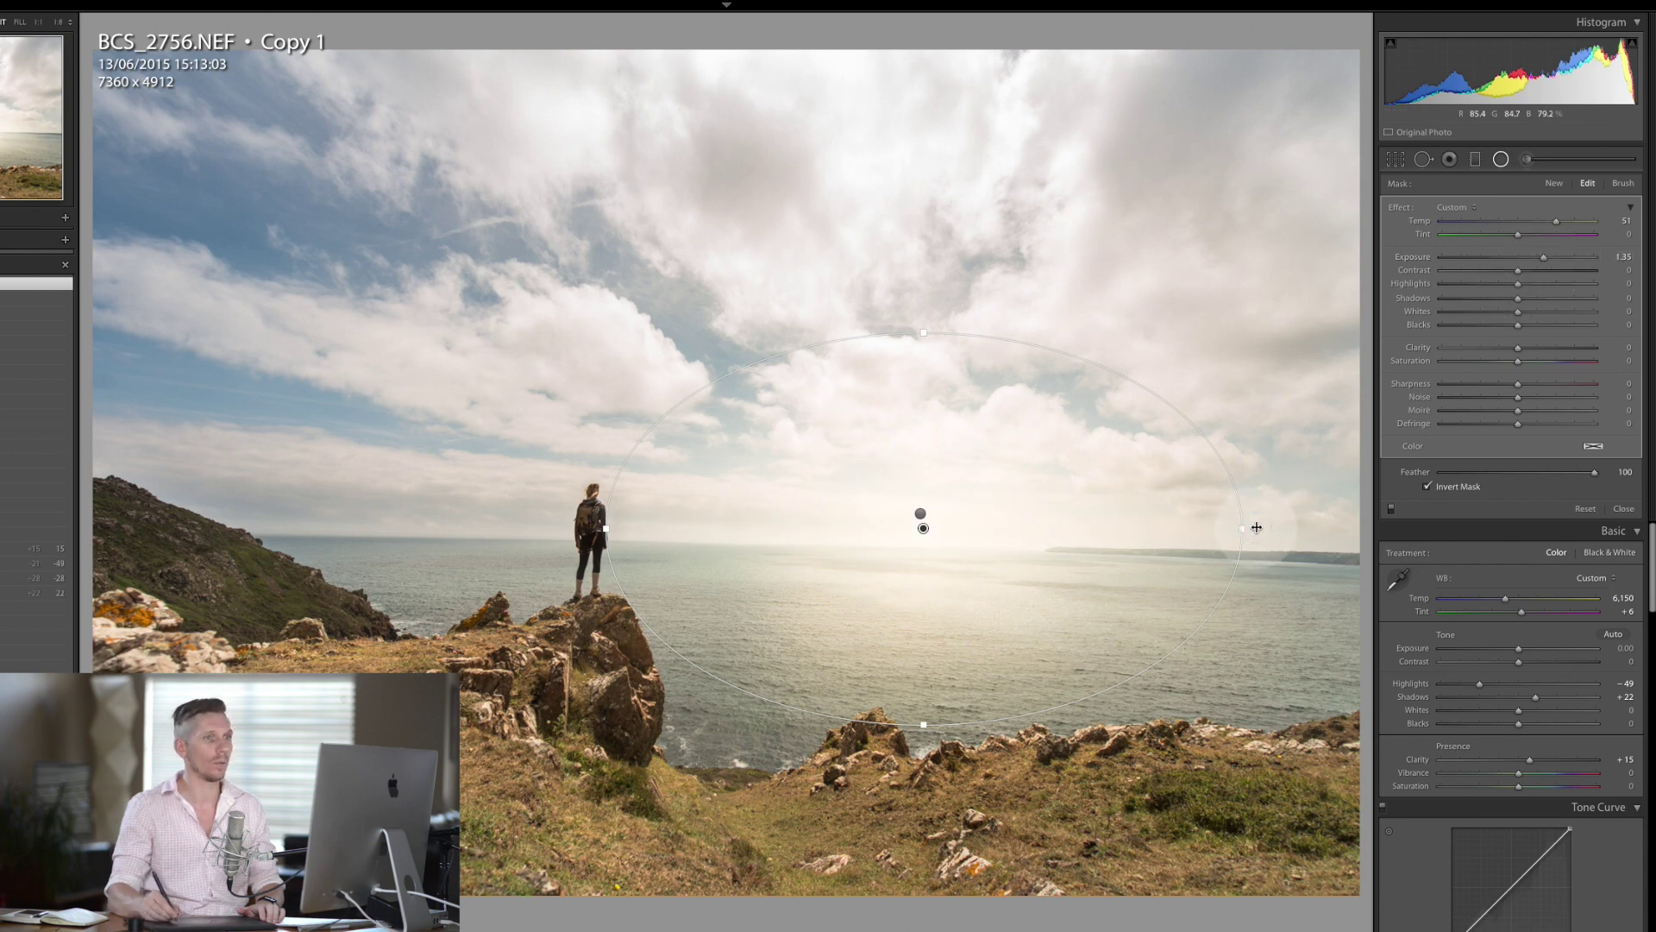
left_click(1515, 278)
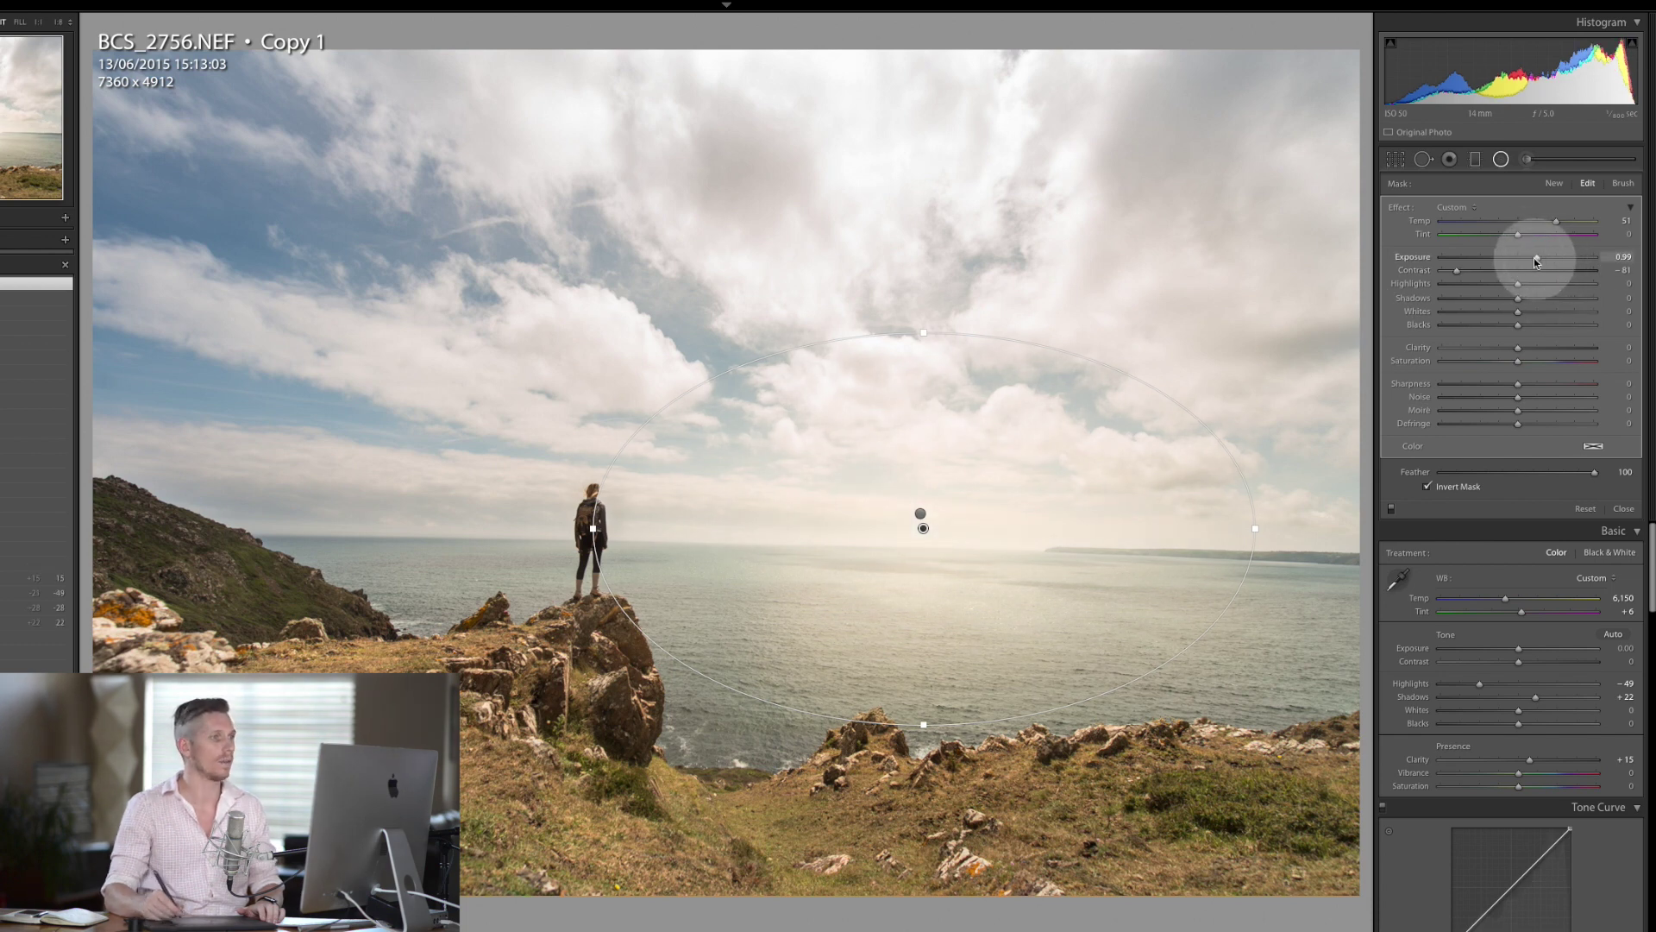
Place a small radial glow on the horizon sun, nudge it up, and set exposure 0.68, temp 45.
left_click(1553, 184)
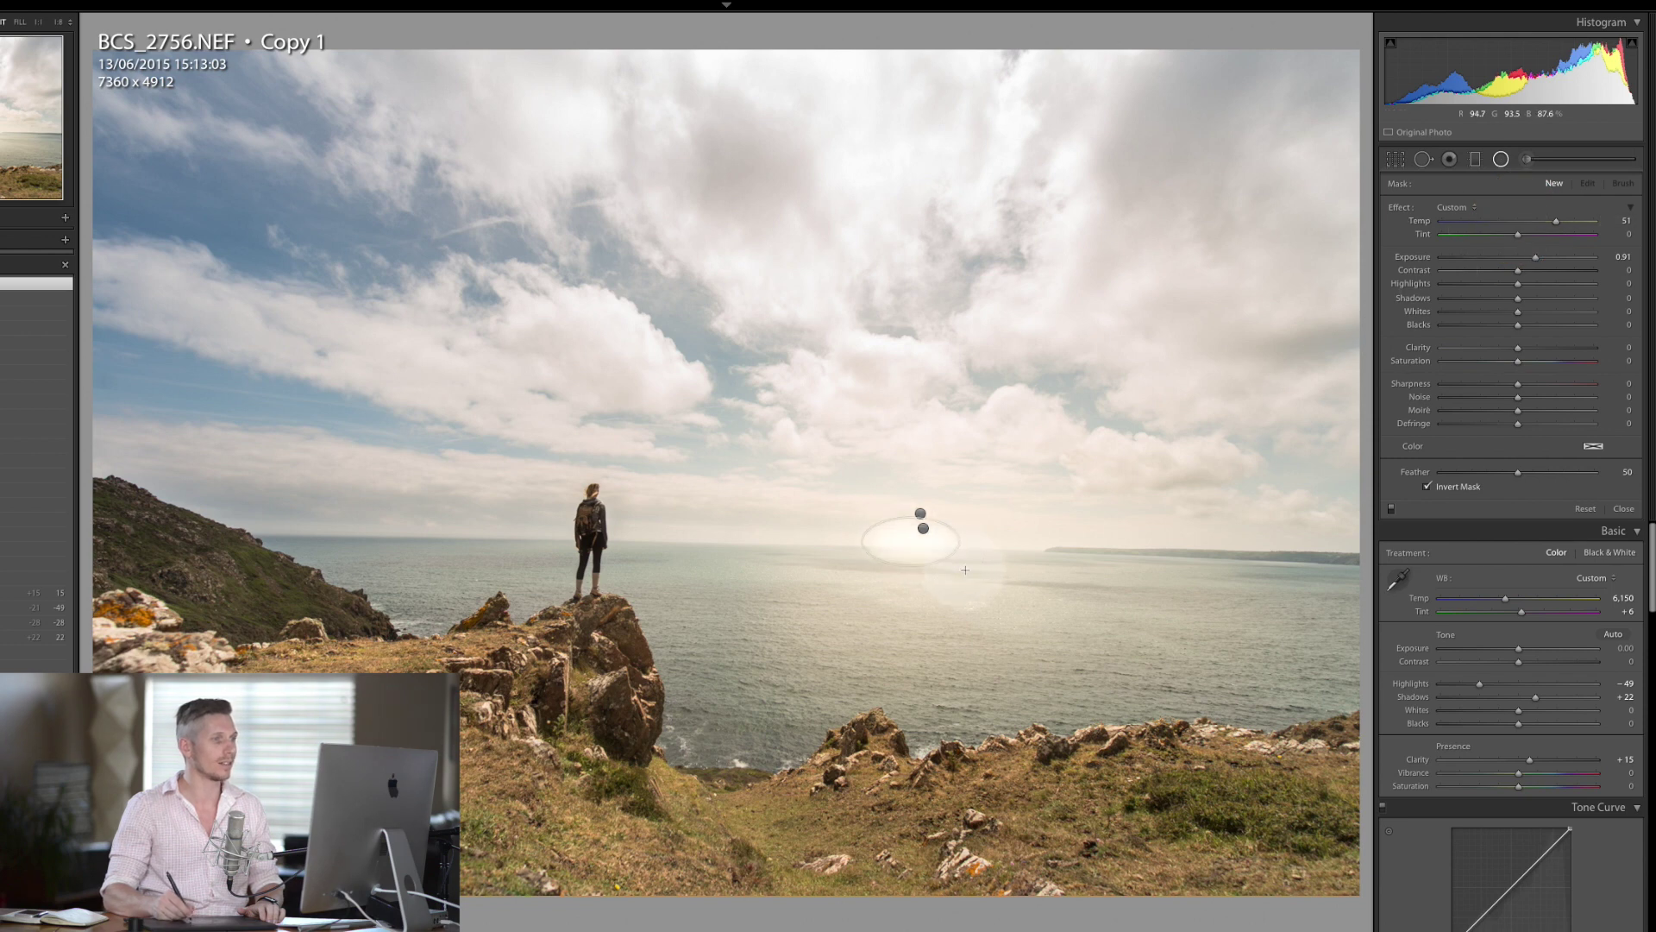
left_click_drag(968, 563, 968, 565)
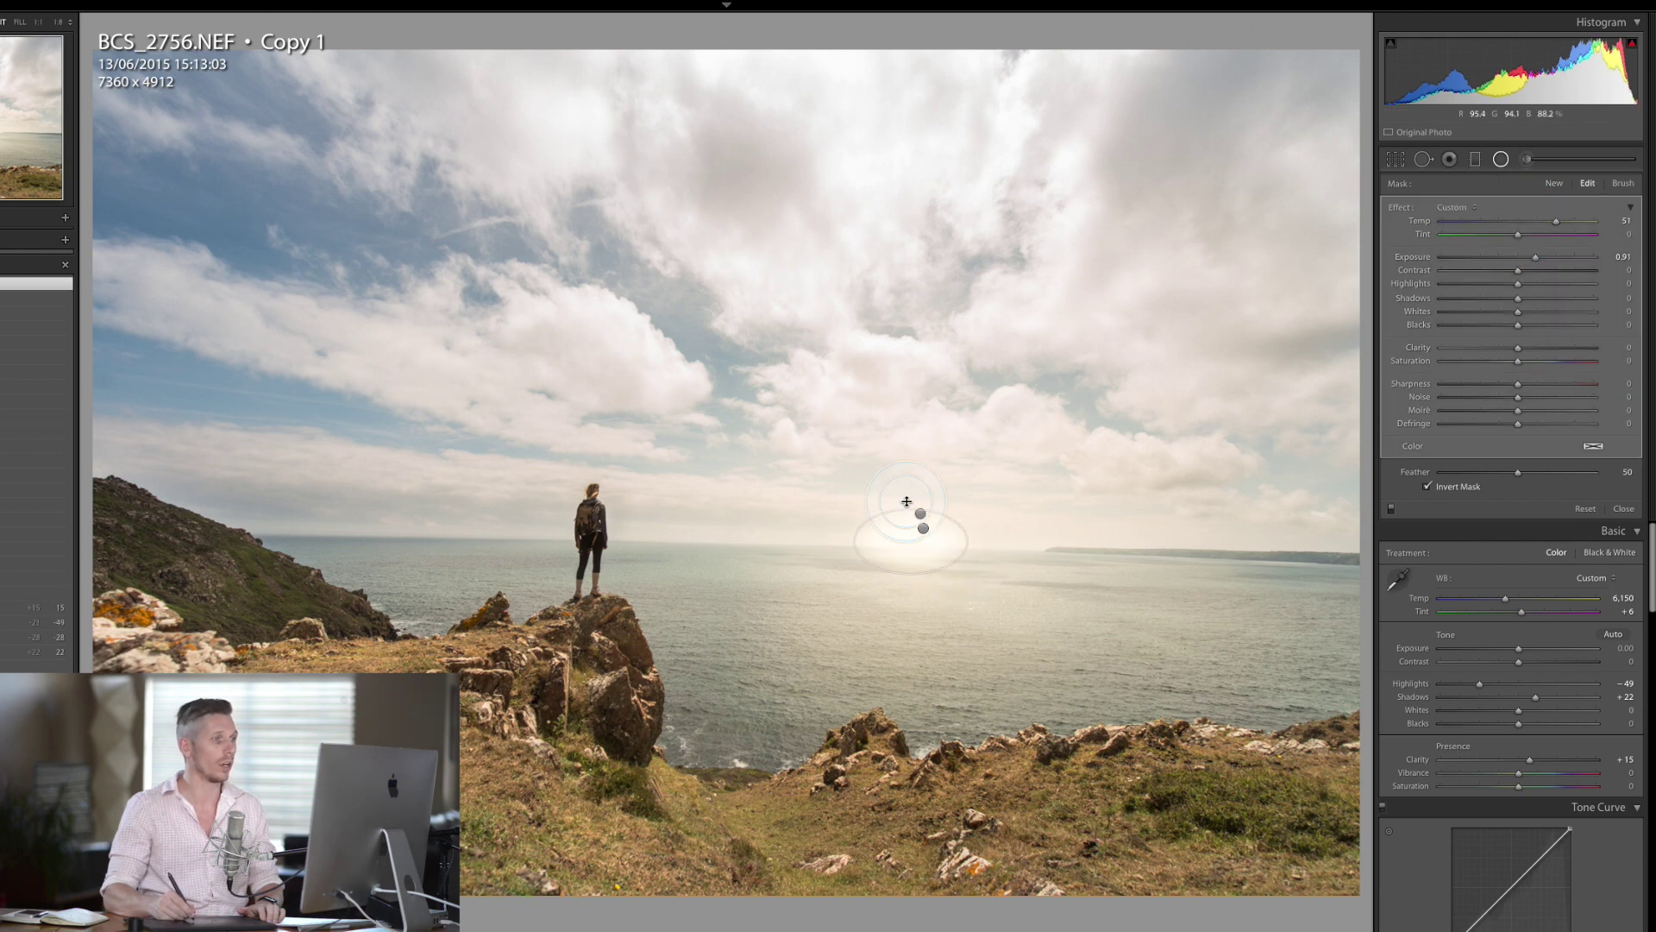
left_click_drag(911, 524, 912, 533)
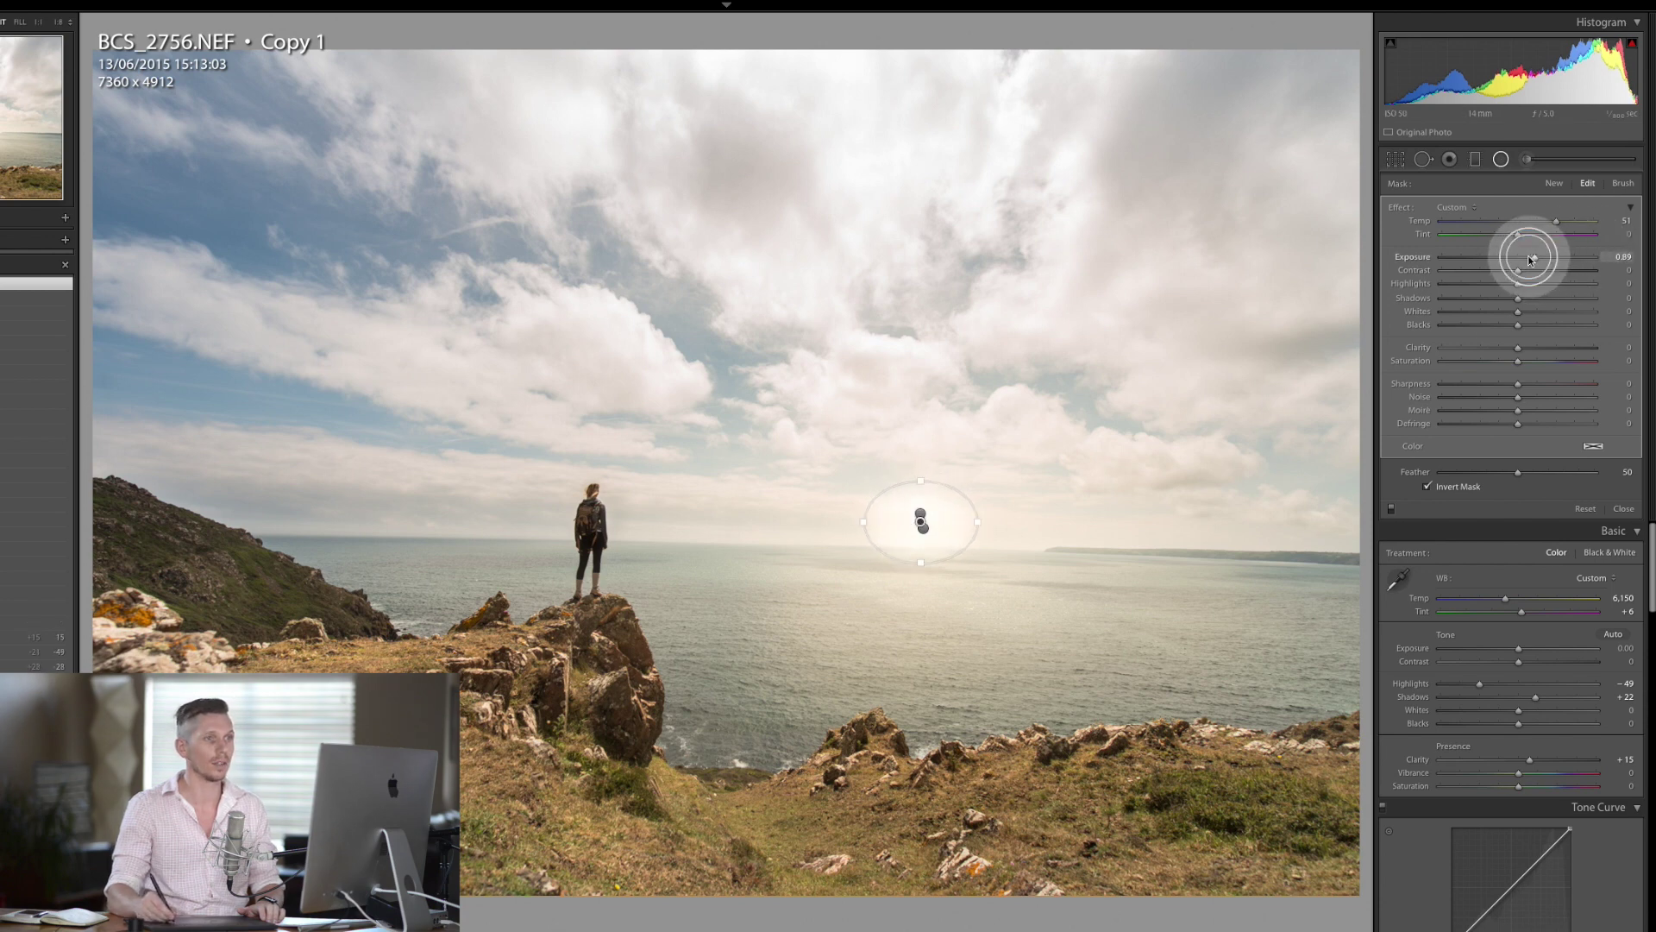
left_click_drag(1529, 260, 1549, 226)
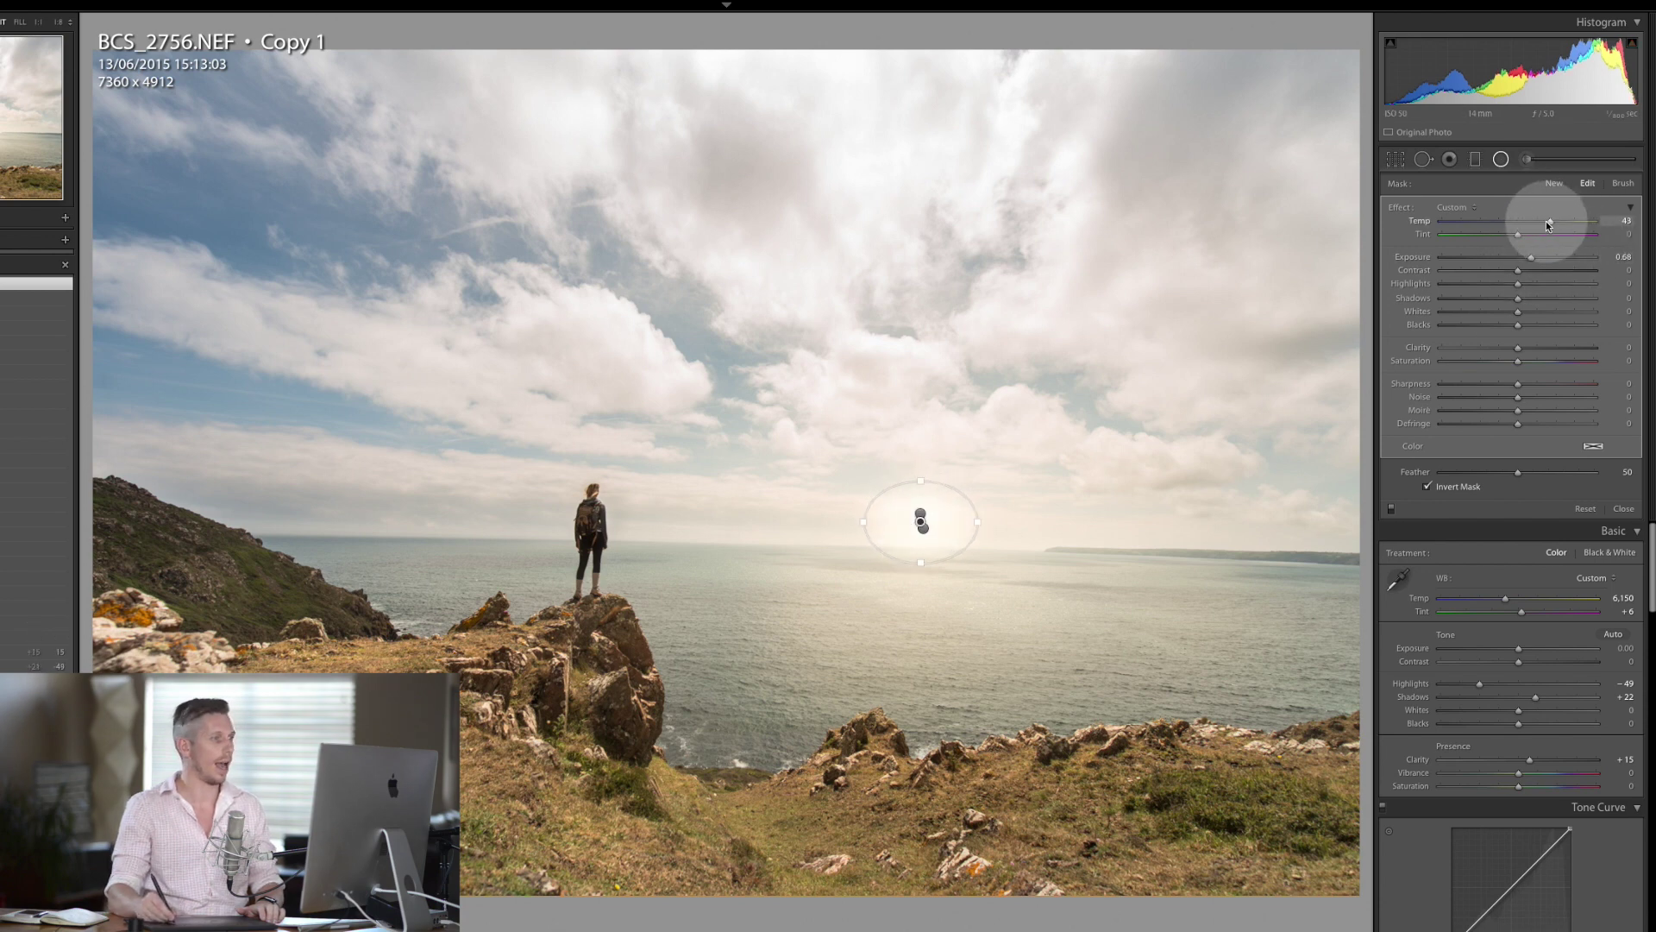
left_click(1501, 160)
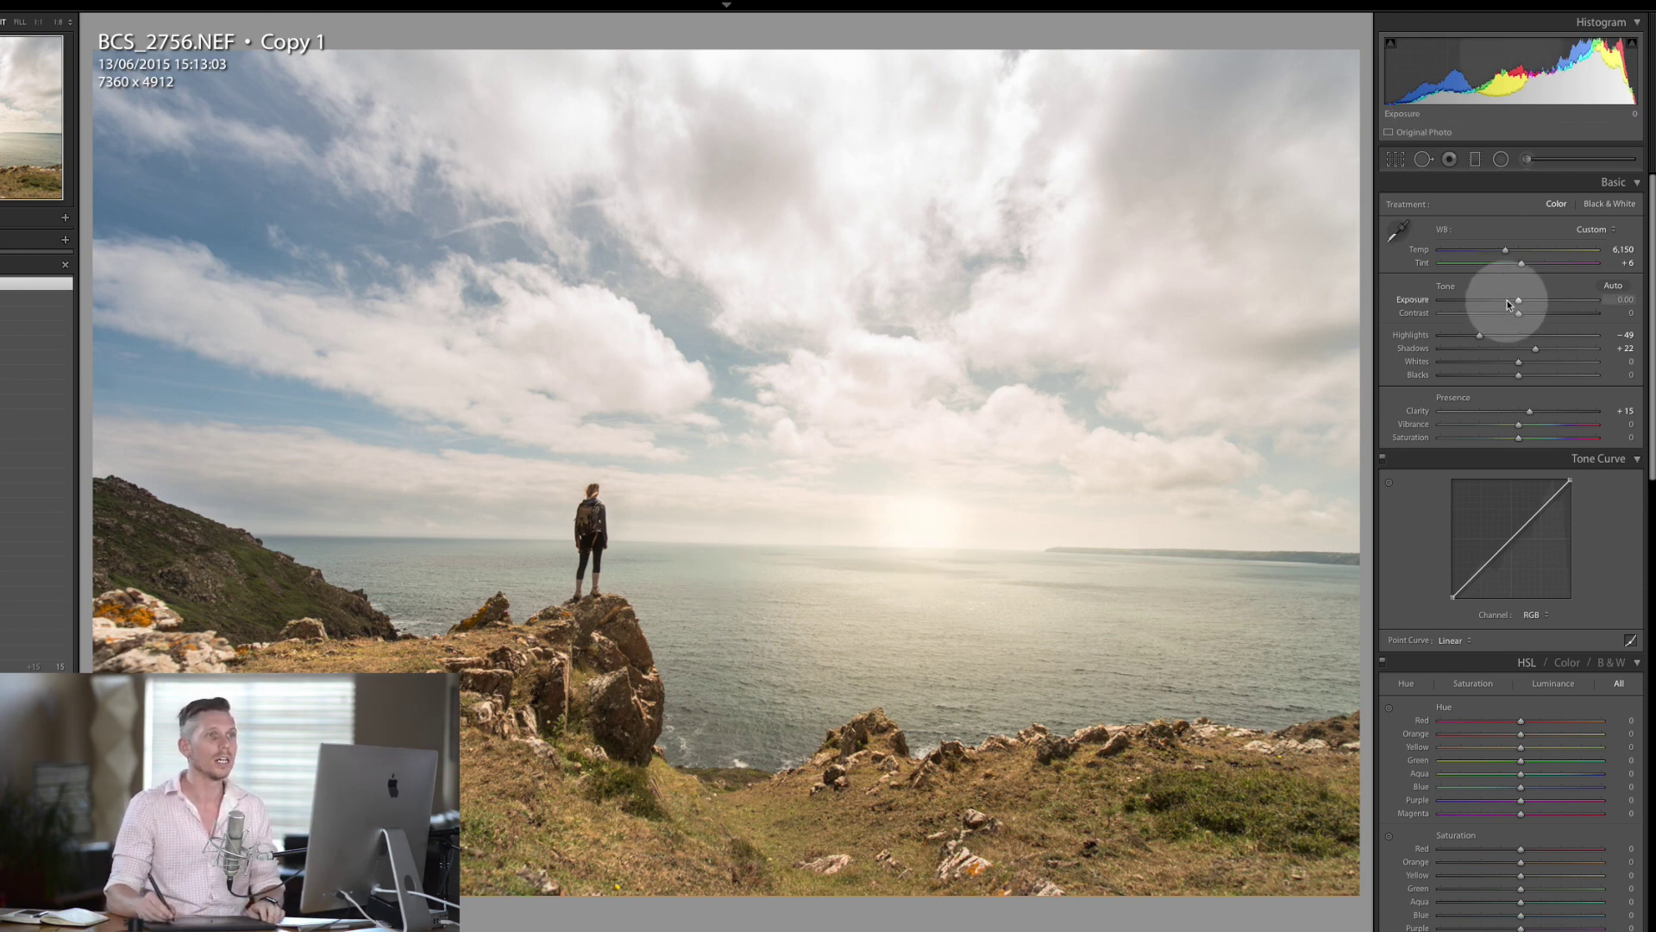
Set up an Adjustment Brush with exposure −1.18, flow 56 and a larger brush size.
left_click(1524, 162)
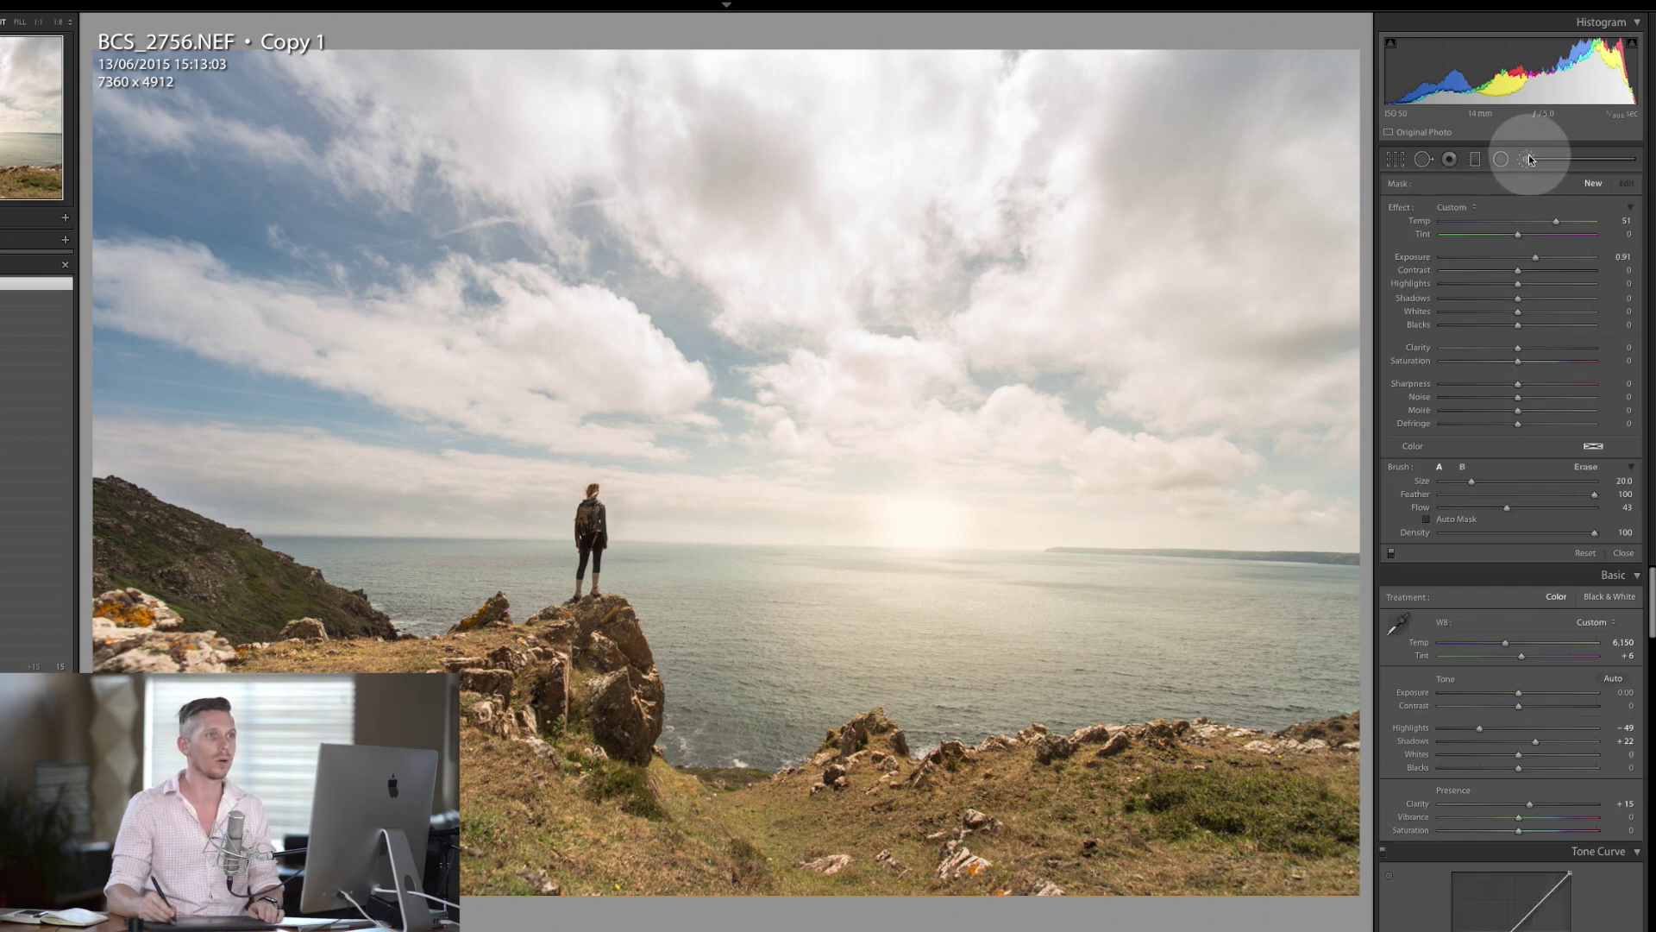
mouse_move(1536, 258)
left_mouse_down()
mouse_move(1506, 258)
mouse_move(1518, 224)
left_mouse_up()
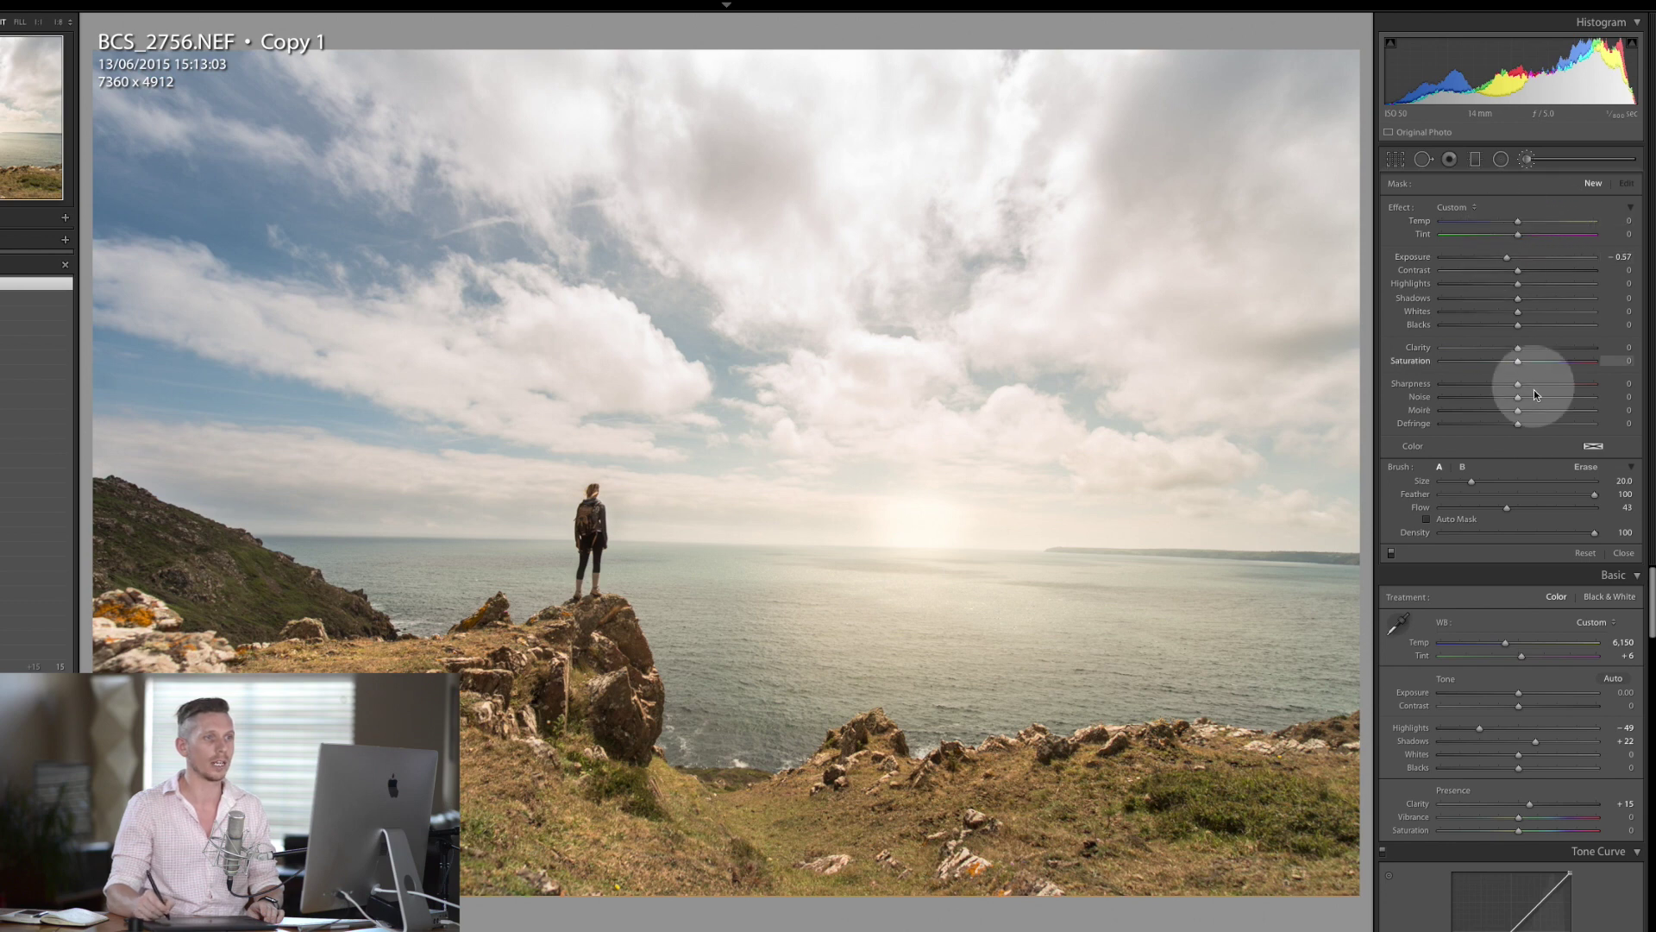
left_click_drag(1507, 257, 1495, 257)
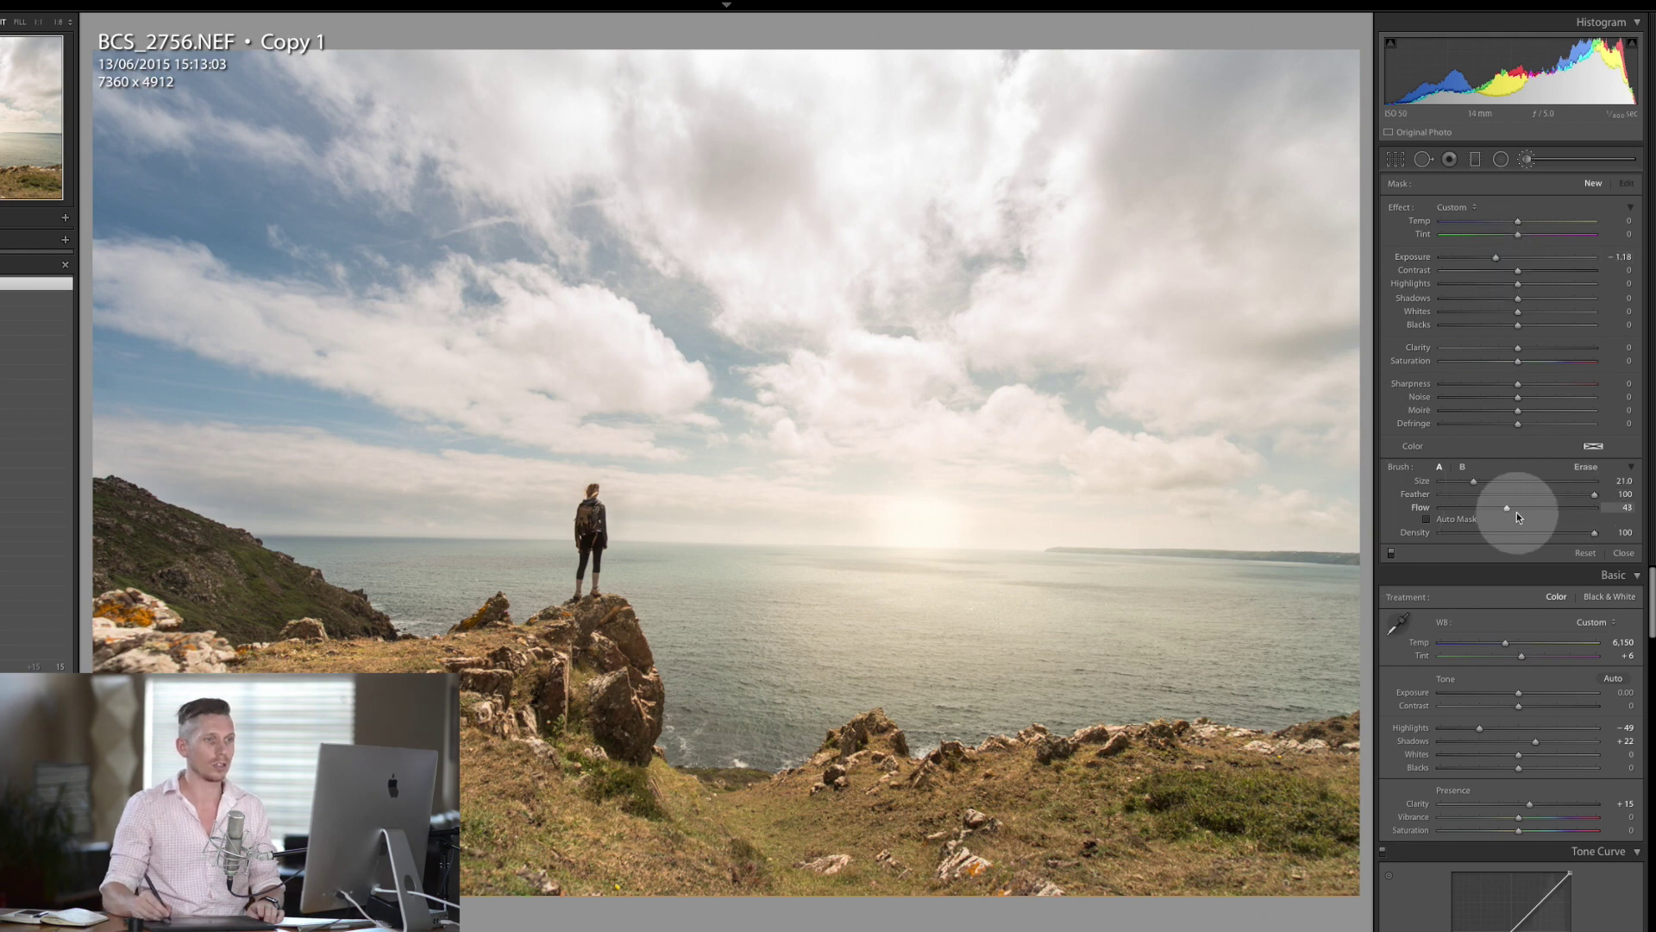
left_click_drag(1514, 510, 1527, 507)
key("bracketright")
key("bracketright")
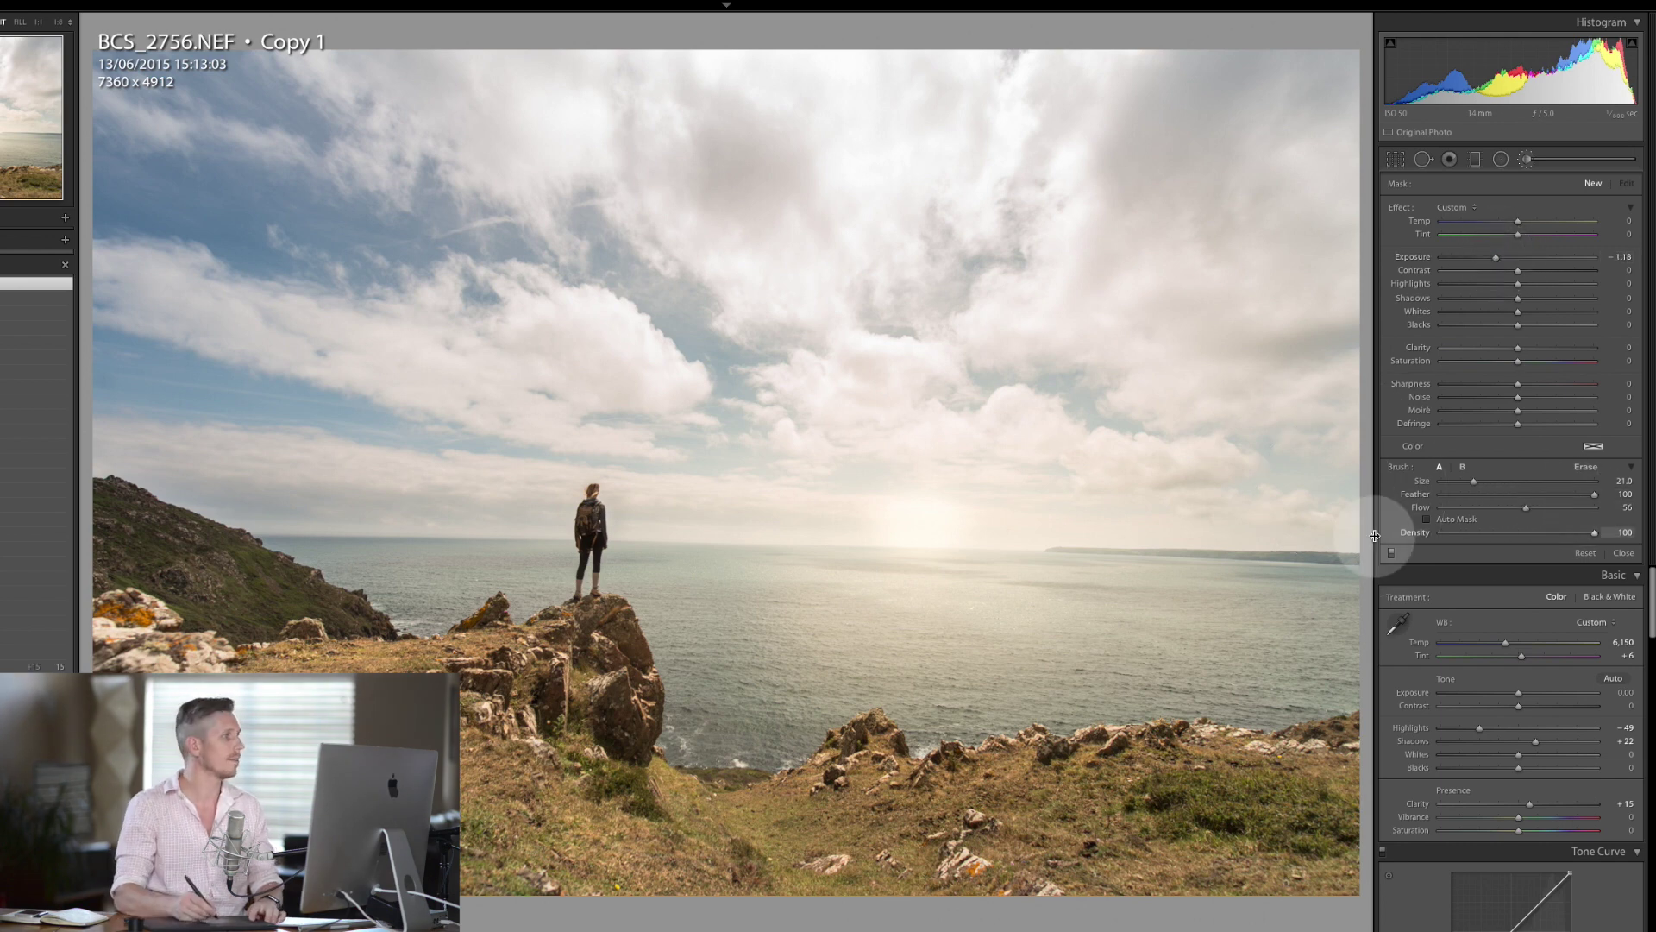
key("bracketright")
key("bracketright")
key("bracketright")
key("bracketright")
key("bracketright")
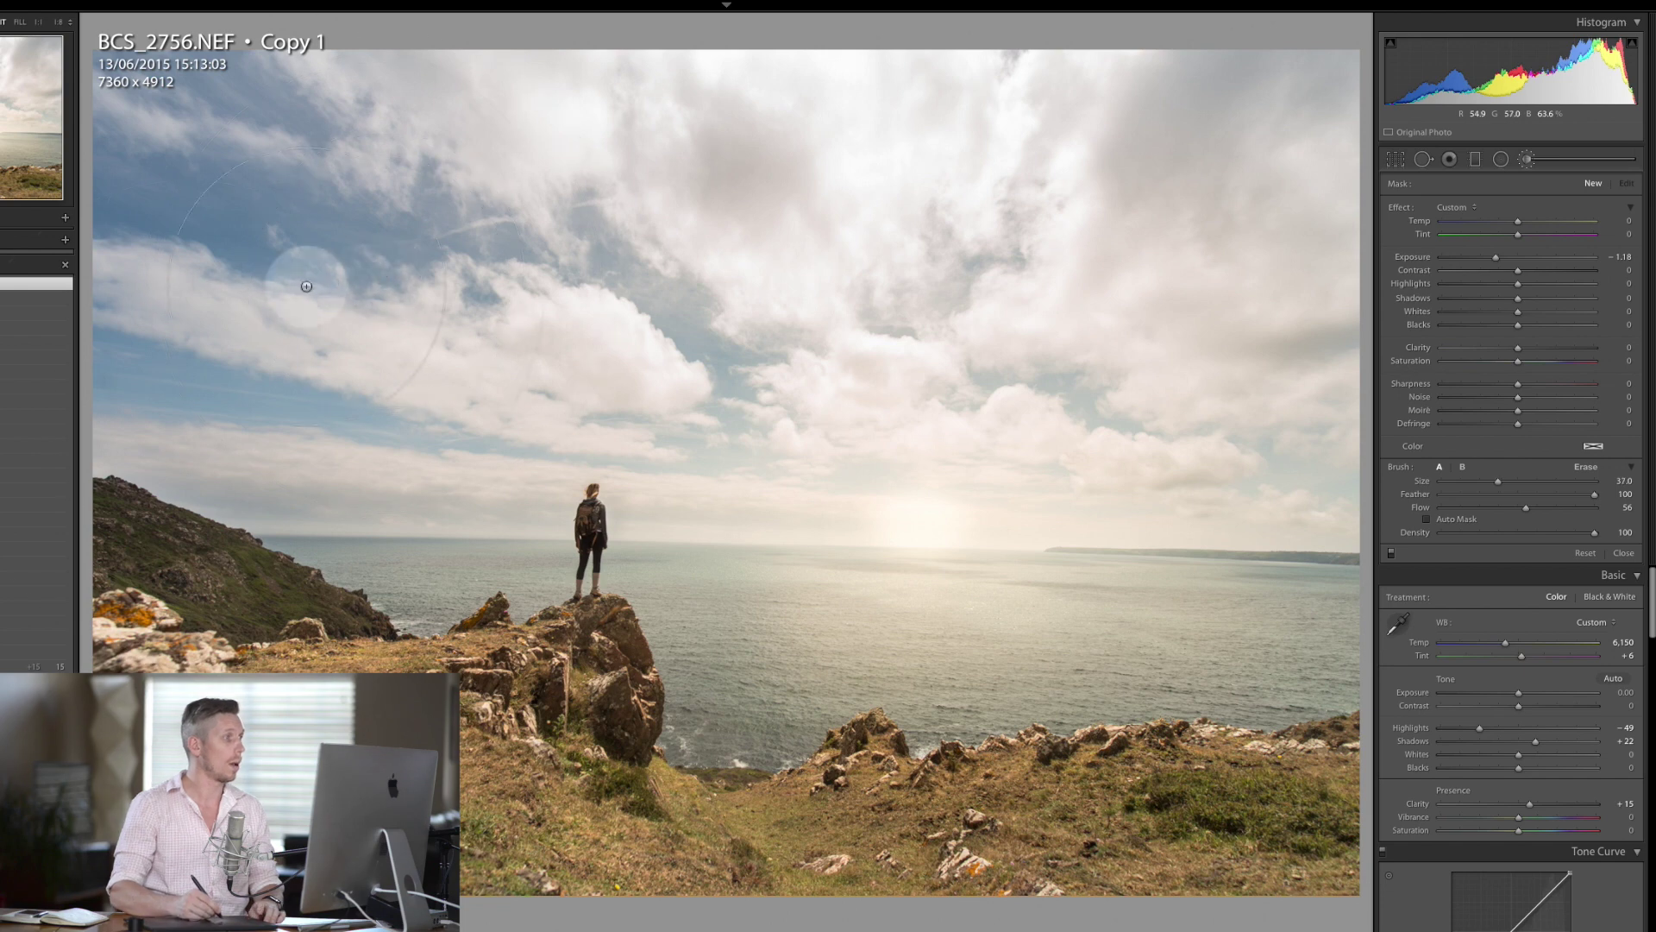
Paint darkening over the left hillside and upper sky, then lift the shadows there.
left_click_drag(140, 526, 159, 543)
key("bracketright")
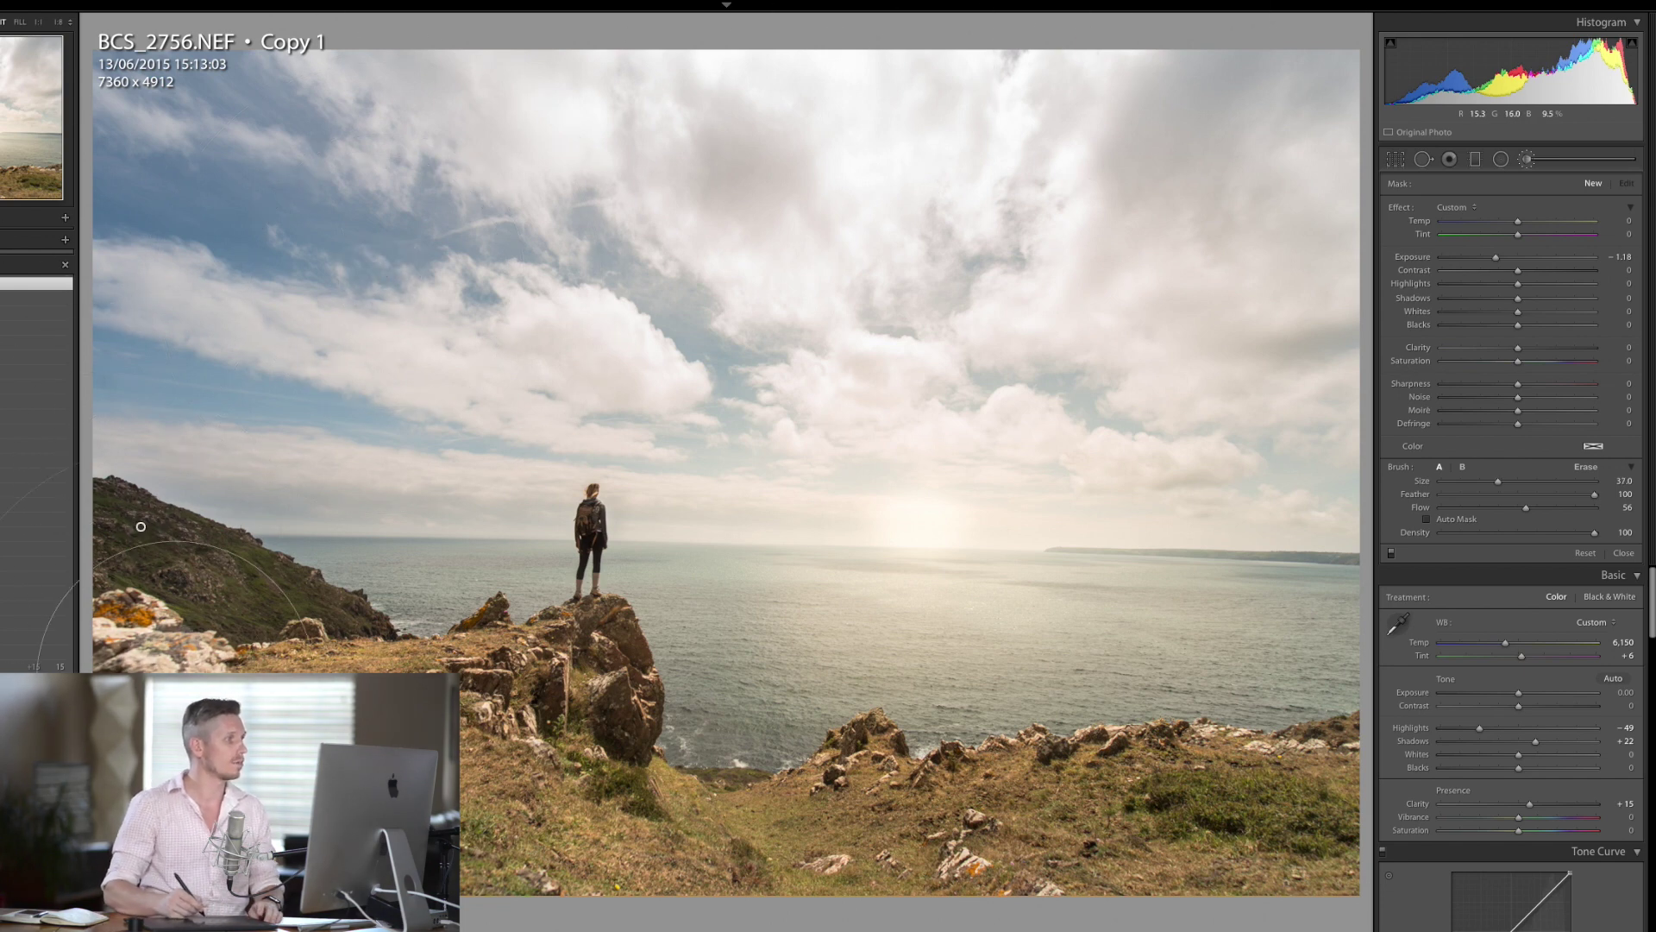
mouse_move(708, 138)
left_mouse_down()
mouse_move(1053, 112)
mouse_move(405, 233)
left_mouse_up()
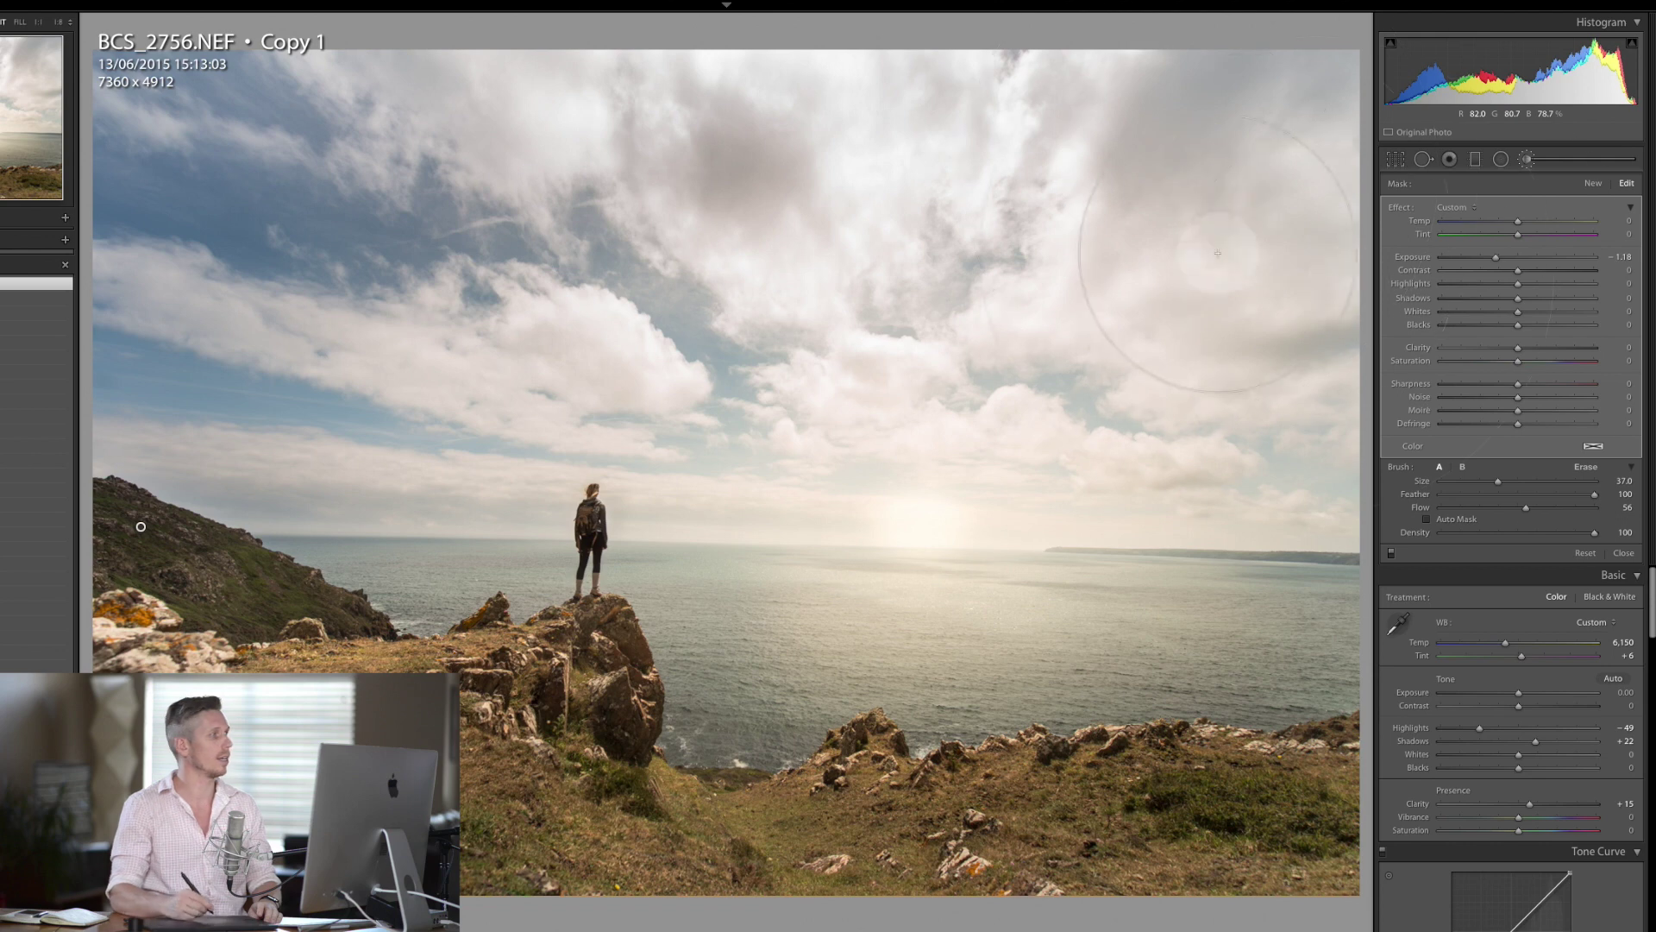
mouse_move(73, 227)
left_mouse_down()
mouse_move(277, 229)
mouse_move(435, 279)
left_mouse_up()
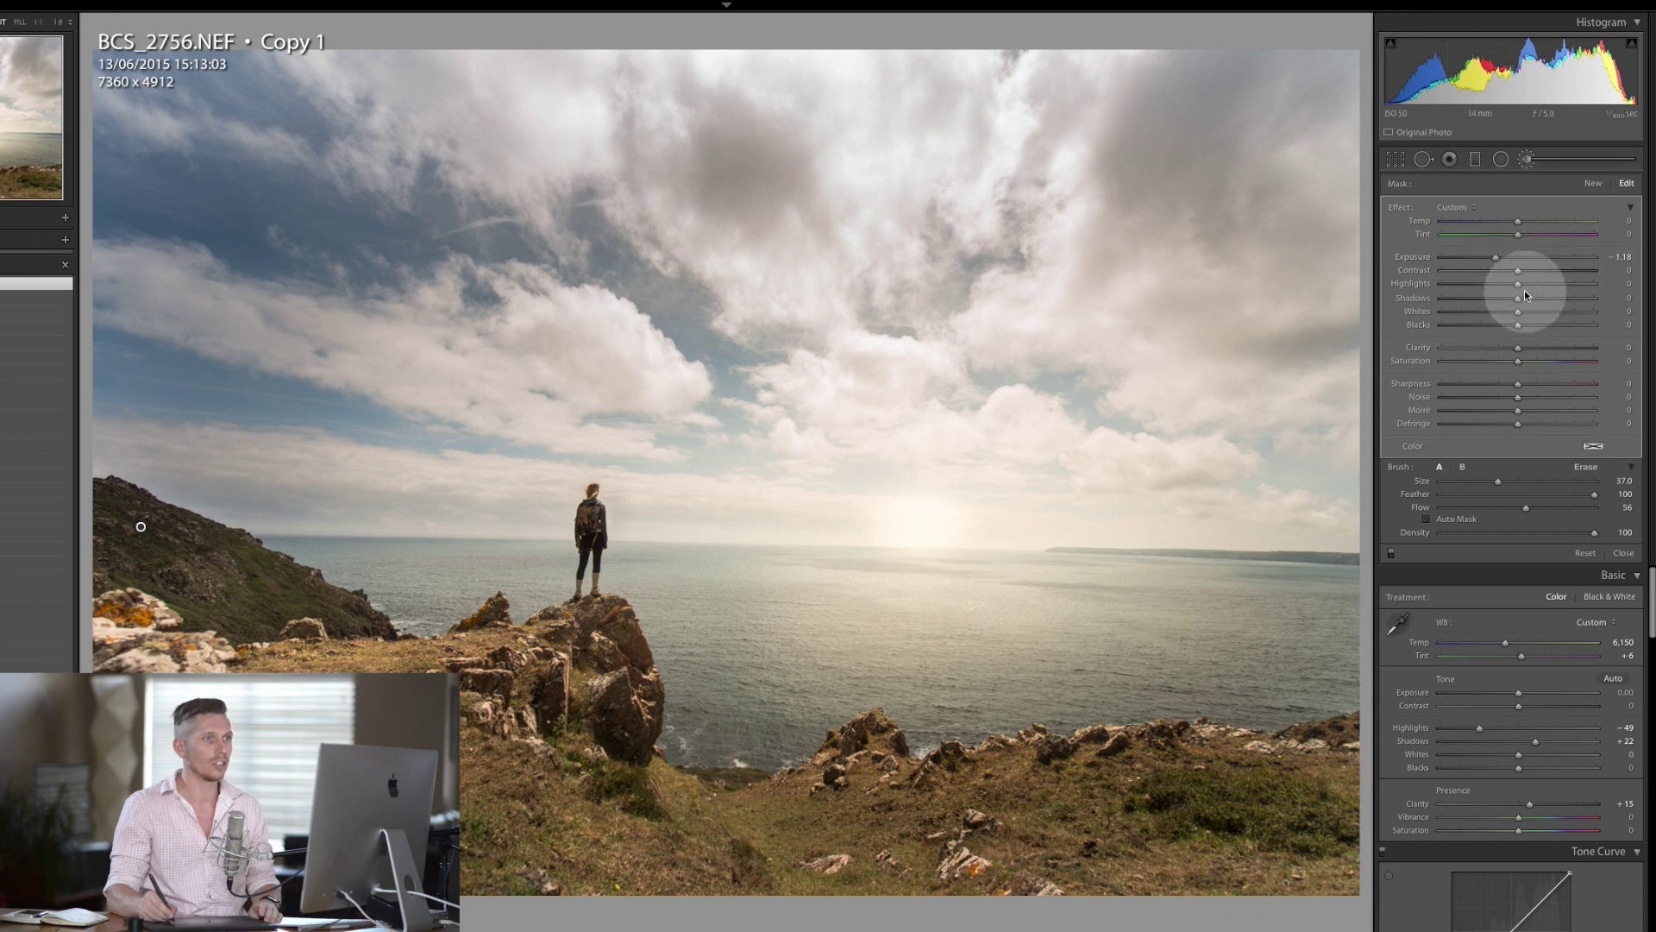
left_click_drag(1493, 299, 1573, 302)
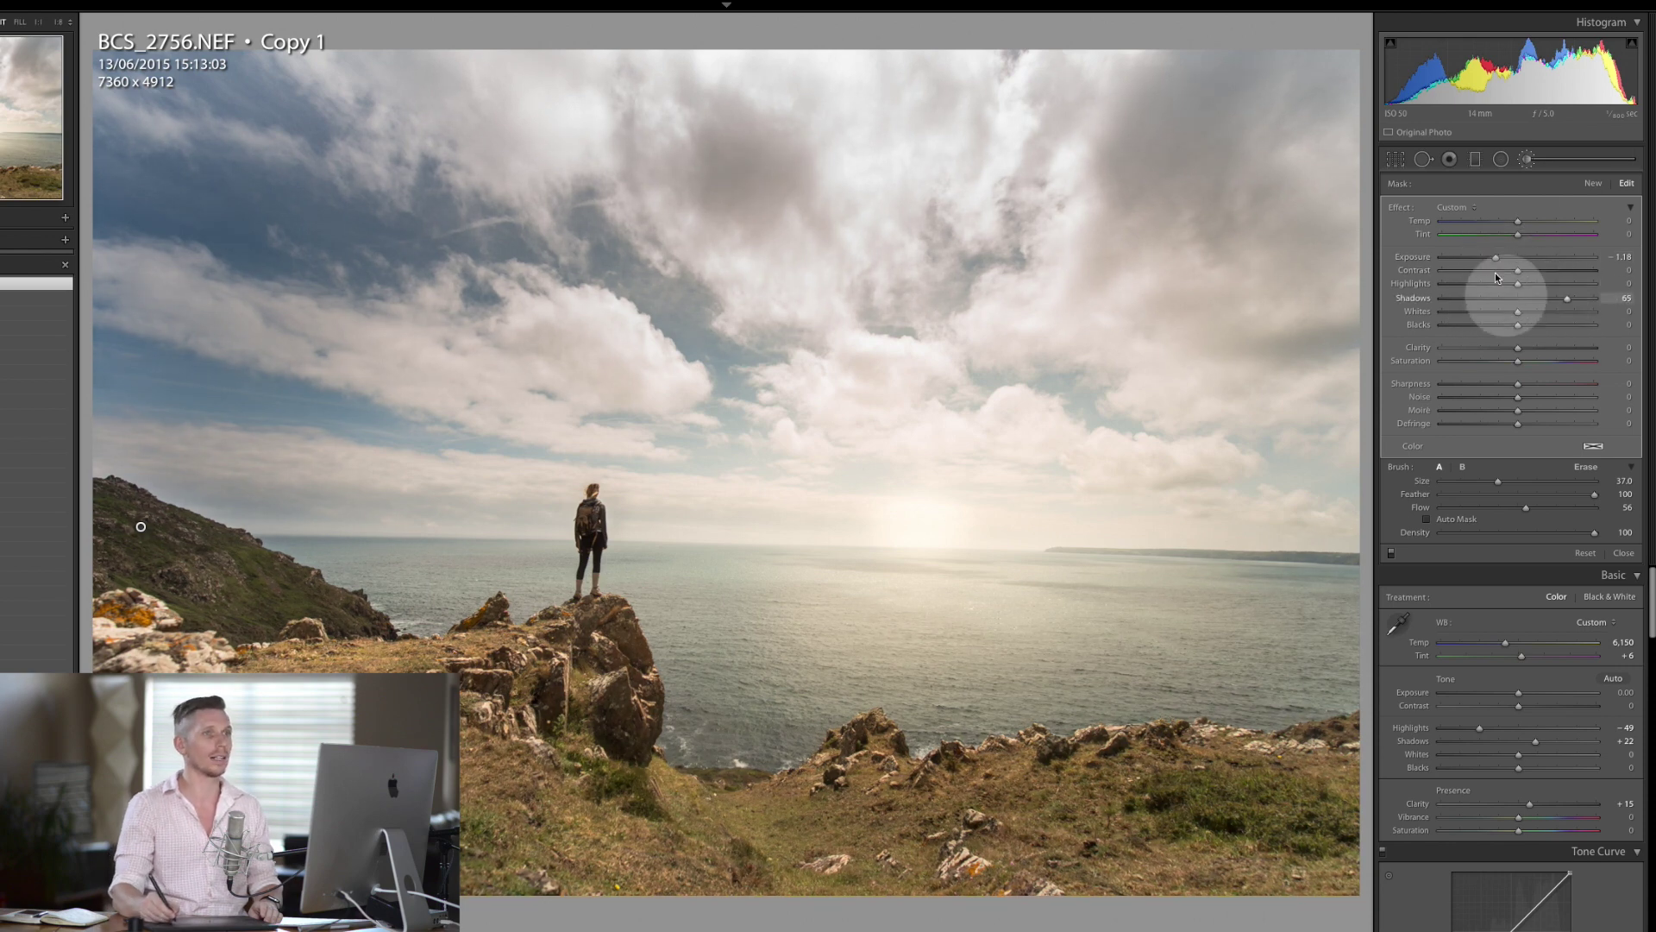
left_click(1527, 160)
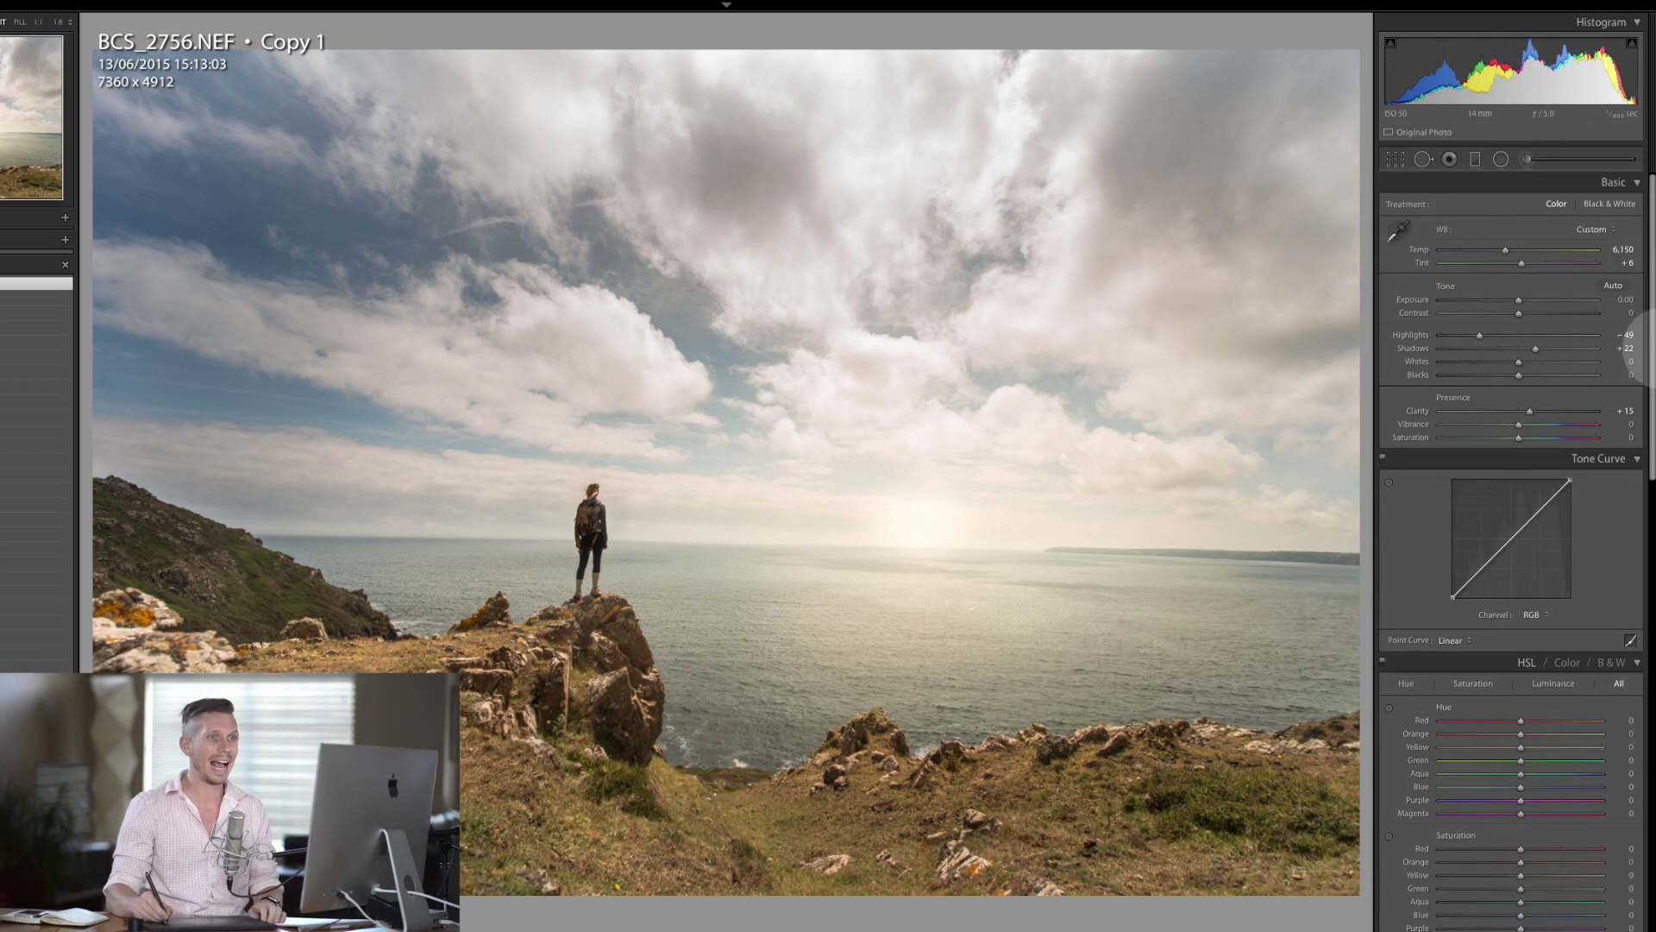
Start a new Adjustment Brush at exposure about +1.00 with a small size for thin rays.
scroll(1654, 348, "down", 1)
scroll(1654, 348, "up", 1)
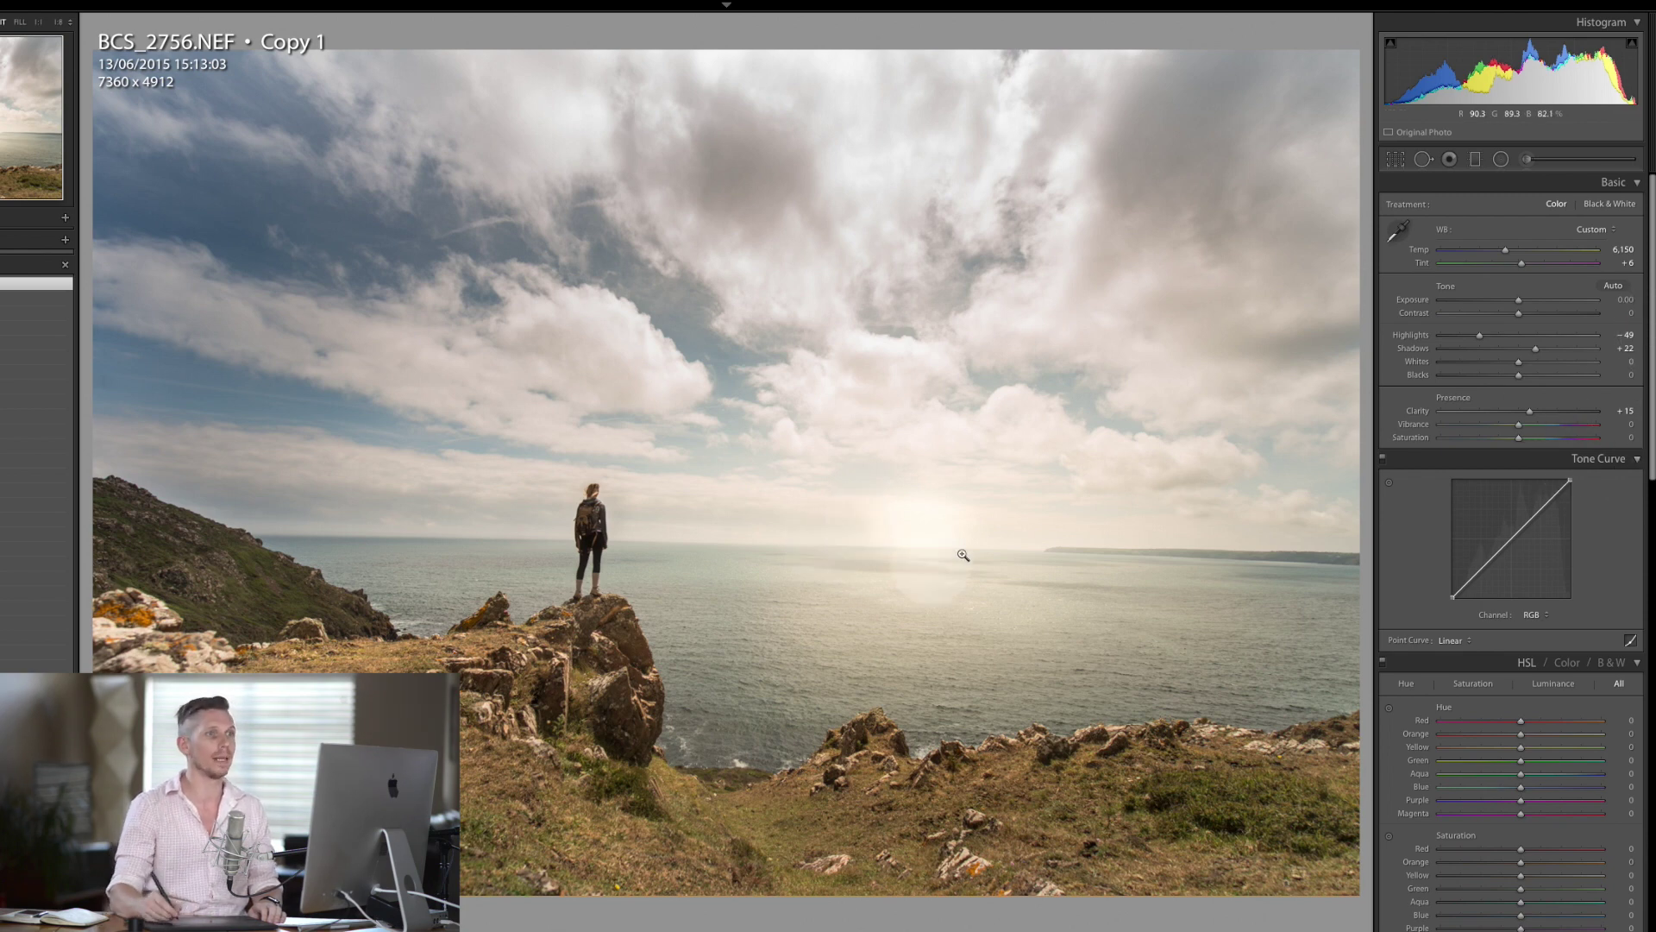
left_click(1527, 160)
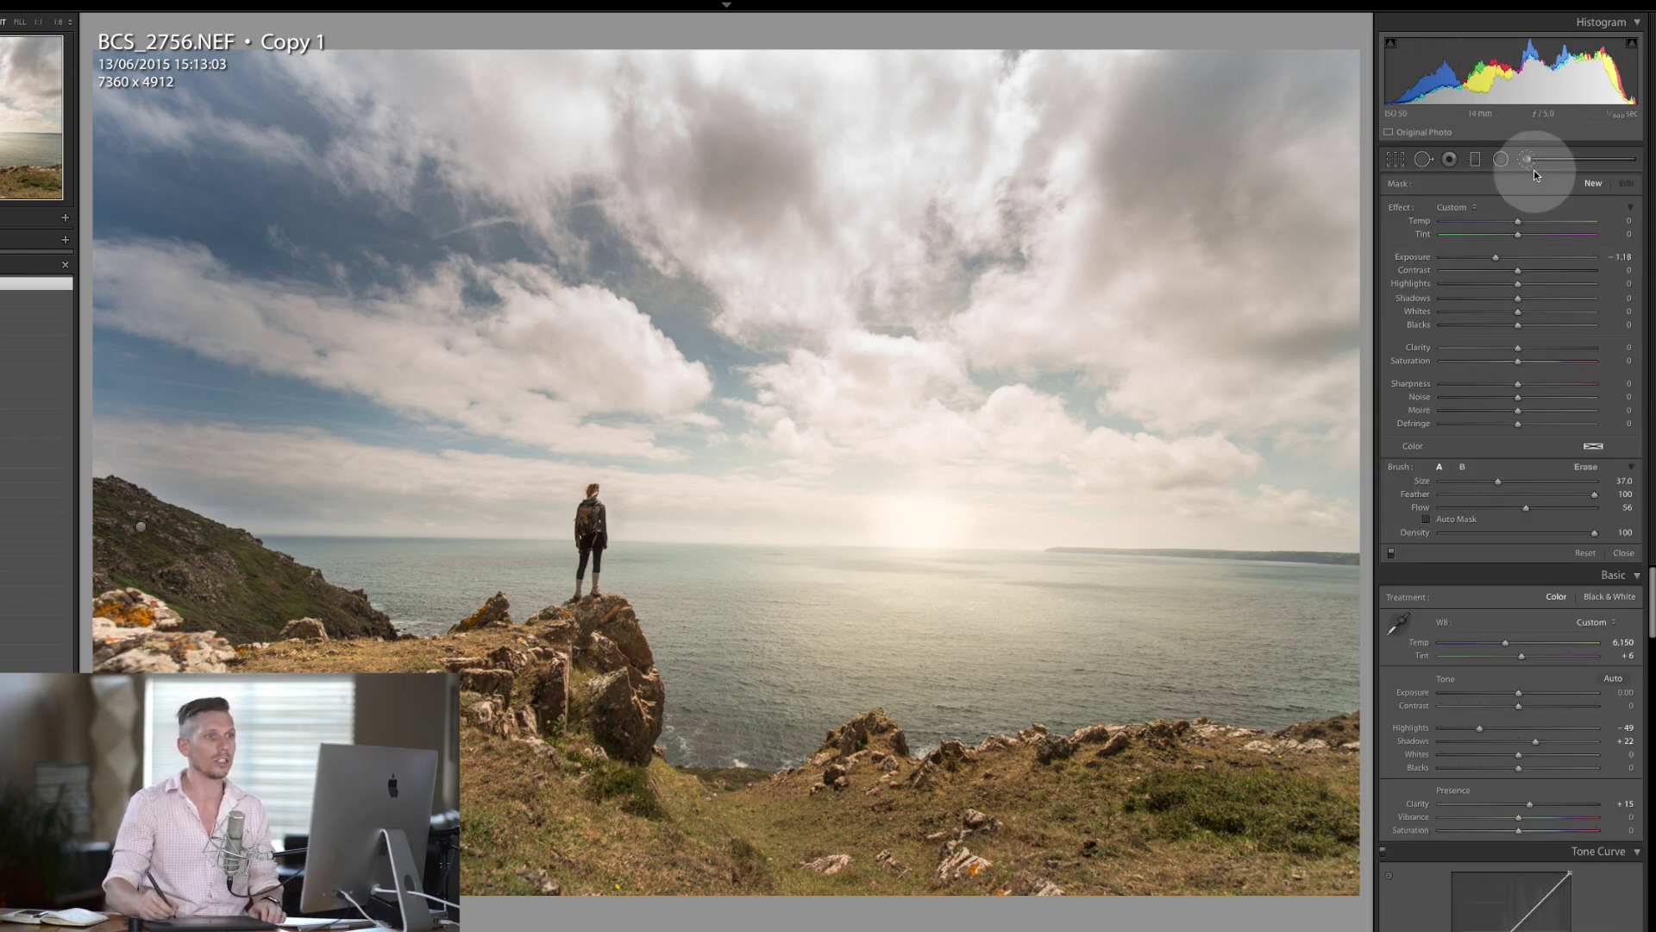
left_click(1488, 258)
left_click_drag(1519, 222, 1535, 263)
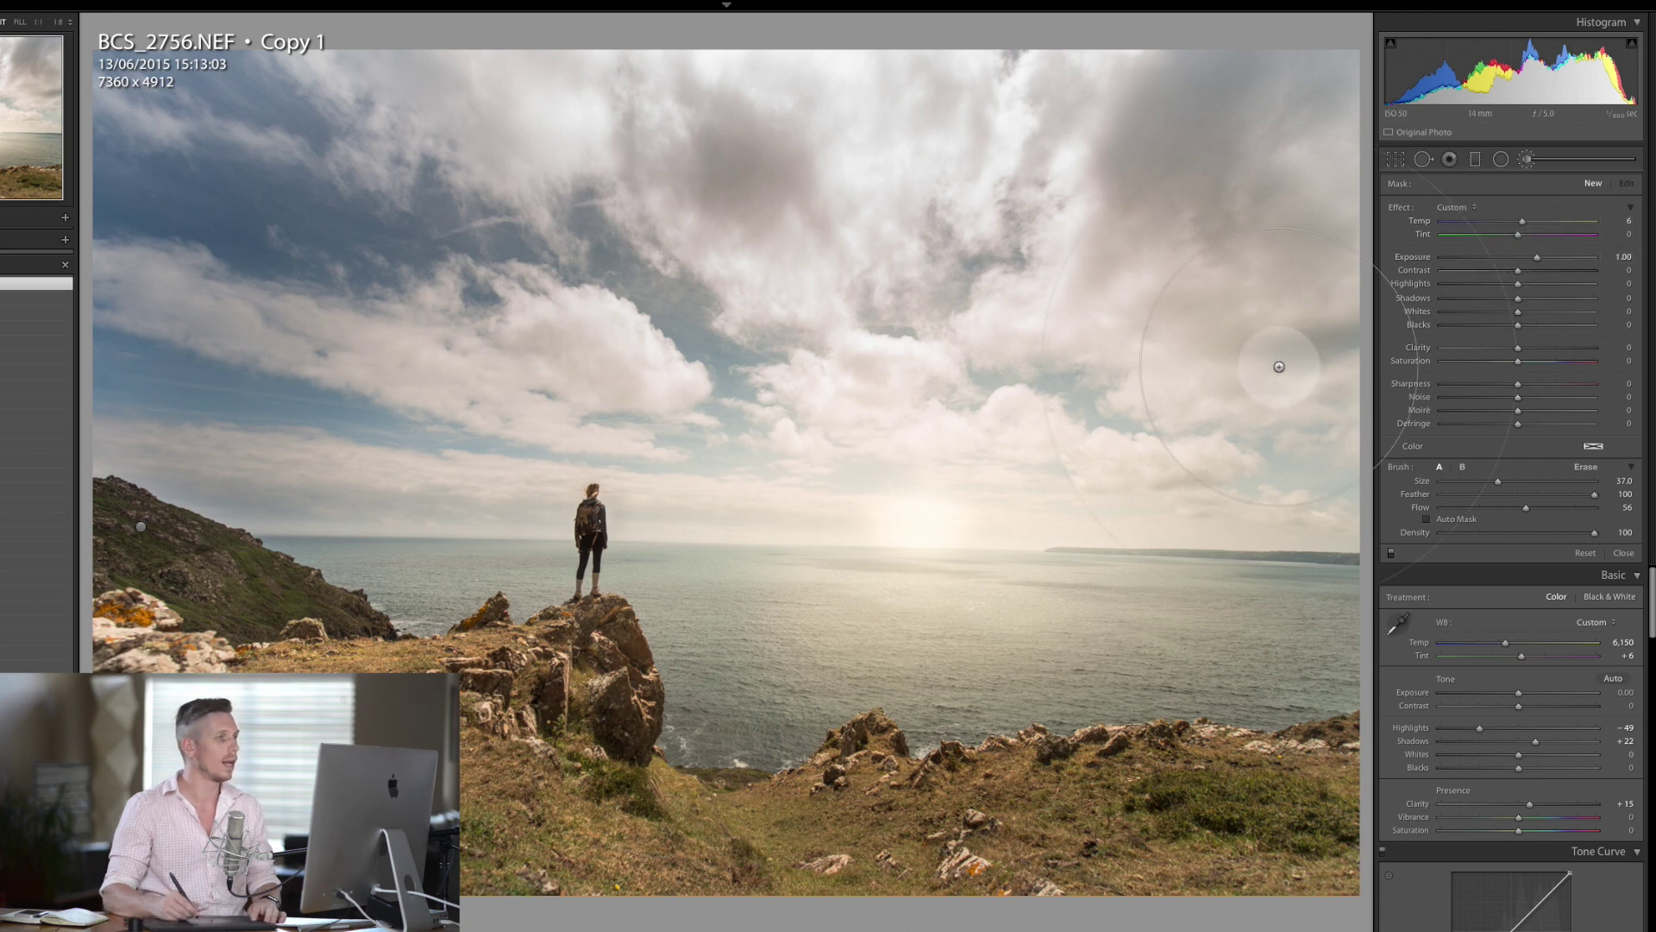
key("bracketleft")
key("bracketleft")
key("bracketleft")
key("bracketleft")
key("bracketleft")
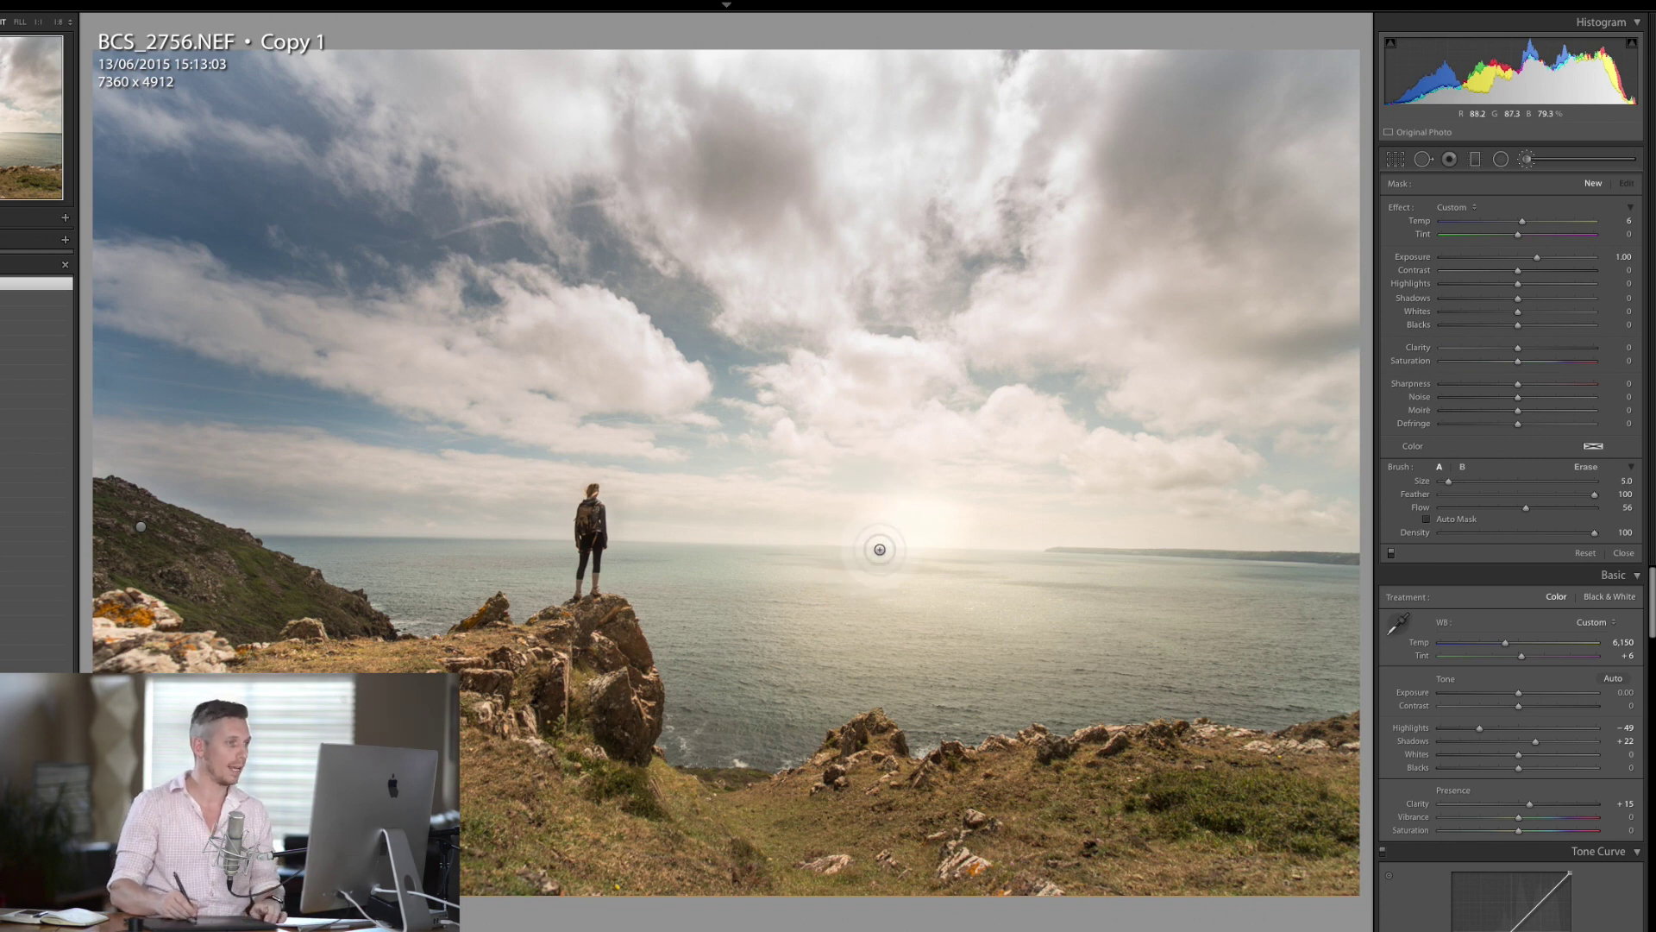
Paint bright rays at flow 100 from the sun toward the rocks, sea, foreground and sky.
left_click_drag(912, 550, 431, 612)
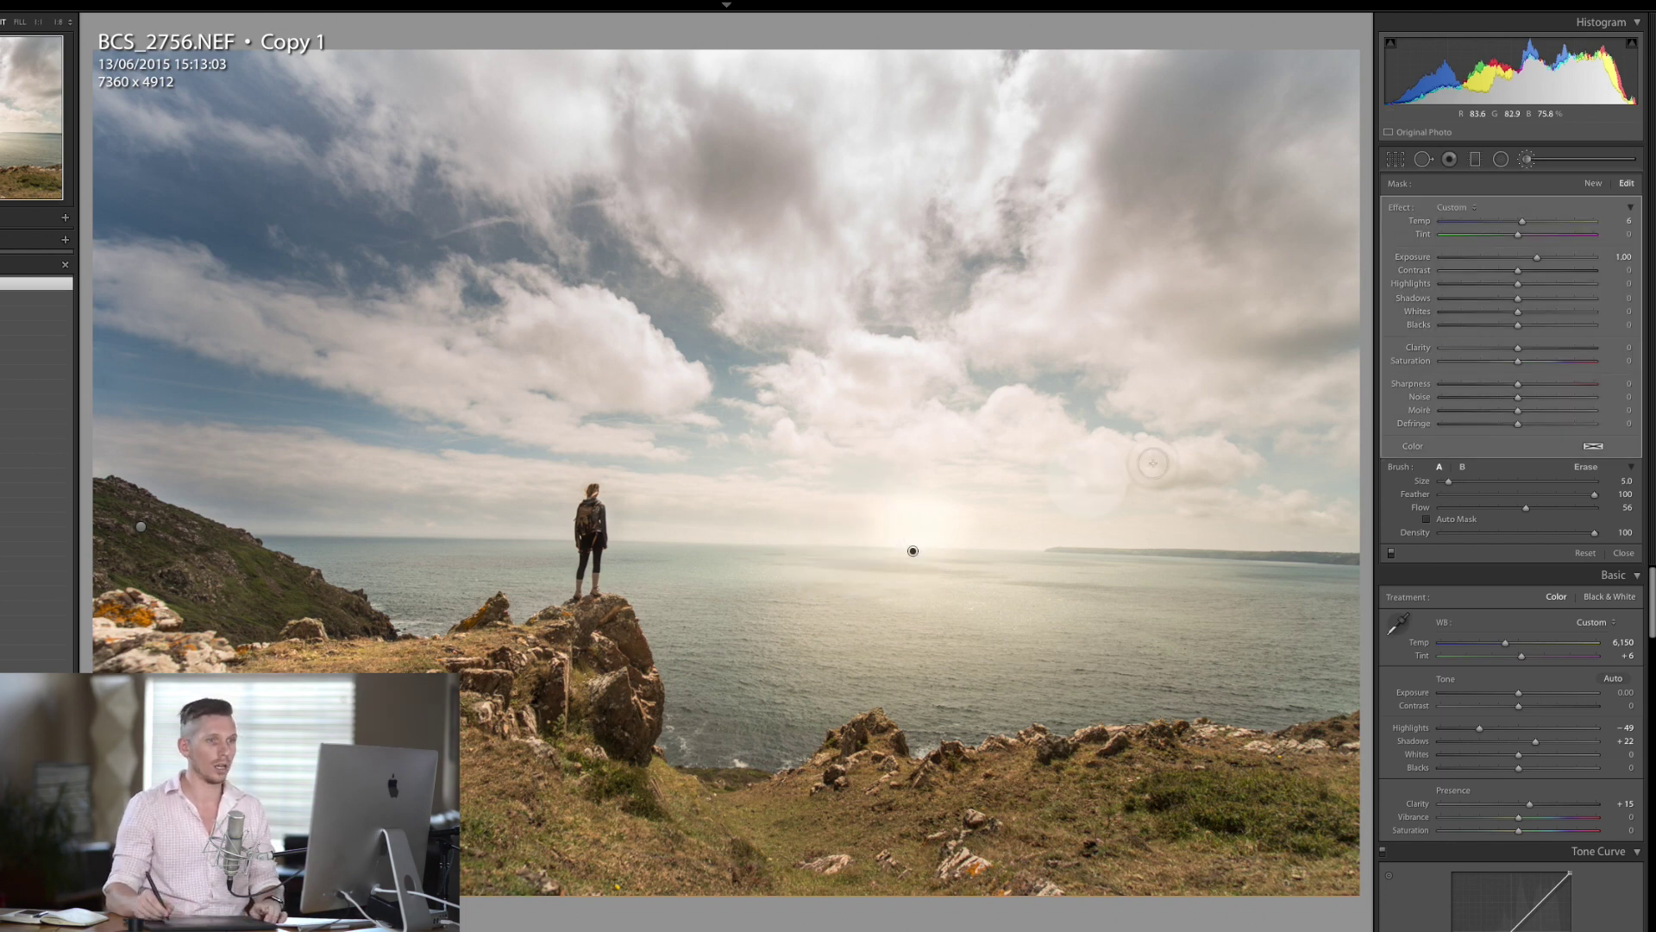
double_click(1527, 507)
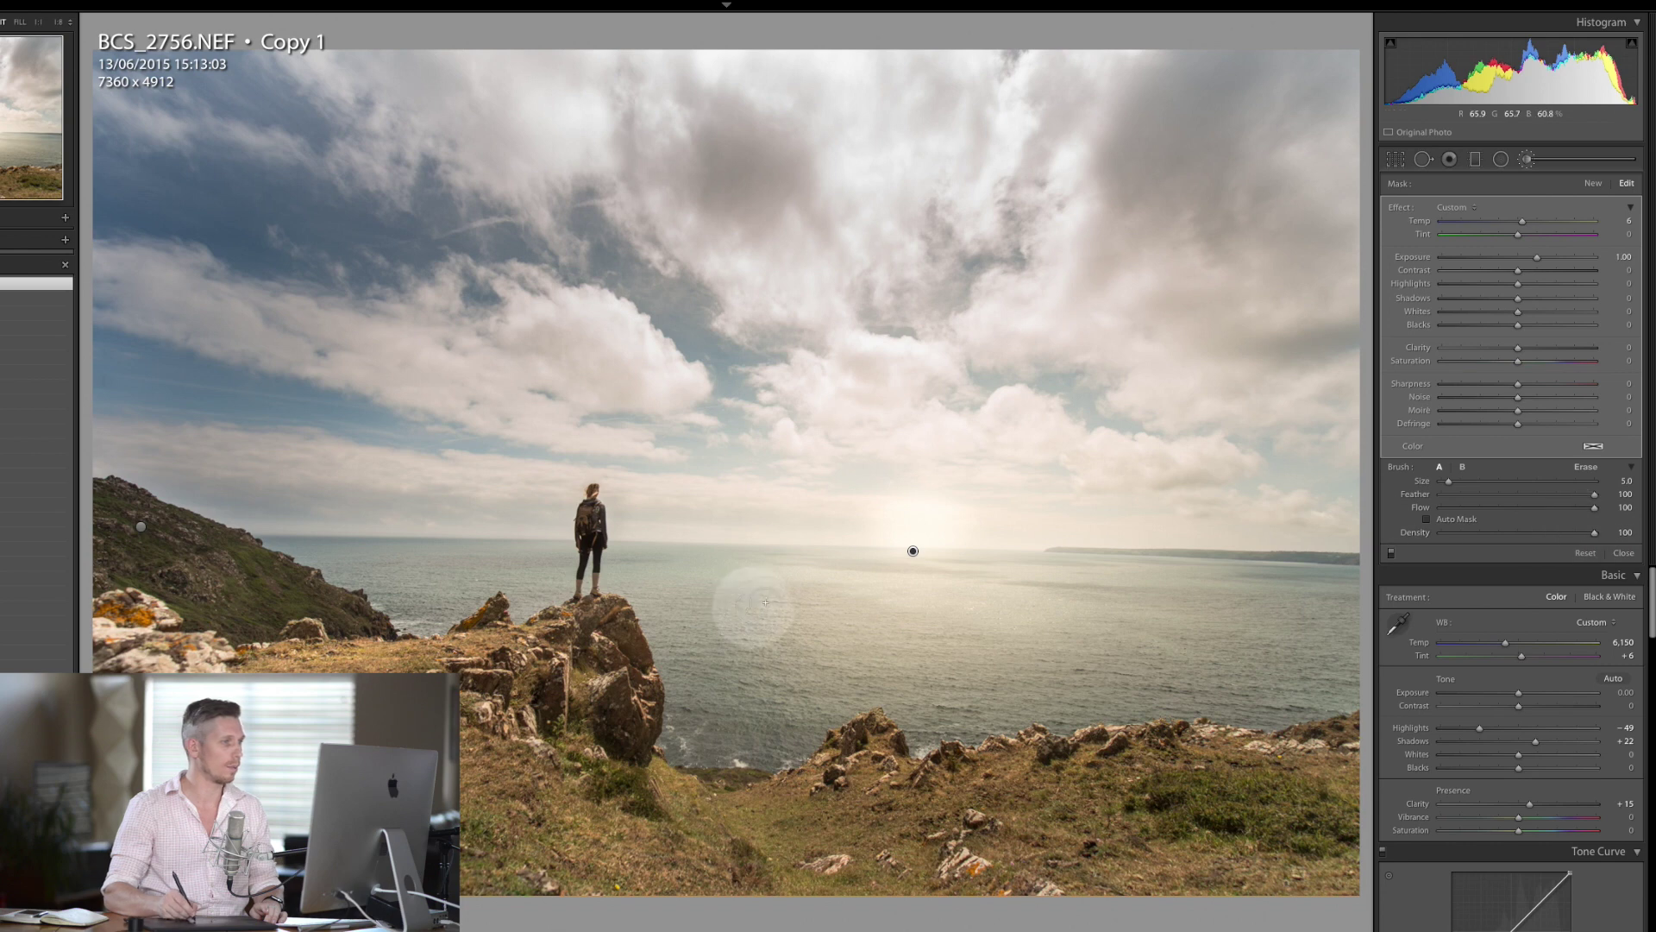
left_click_drag(552, 642, 834, 586)
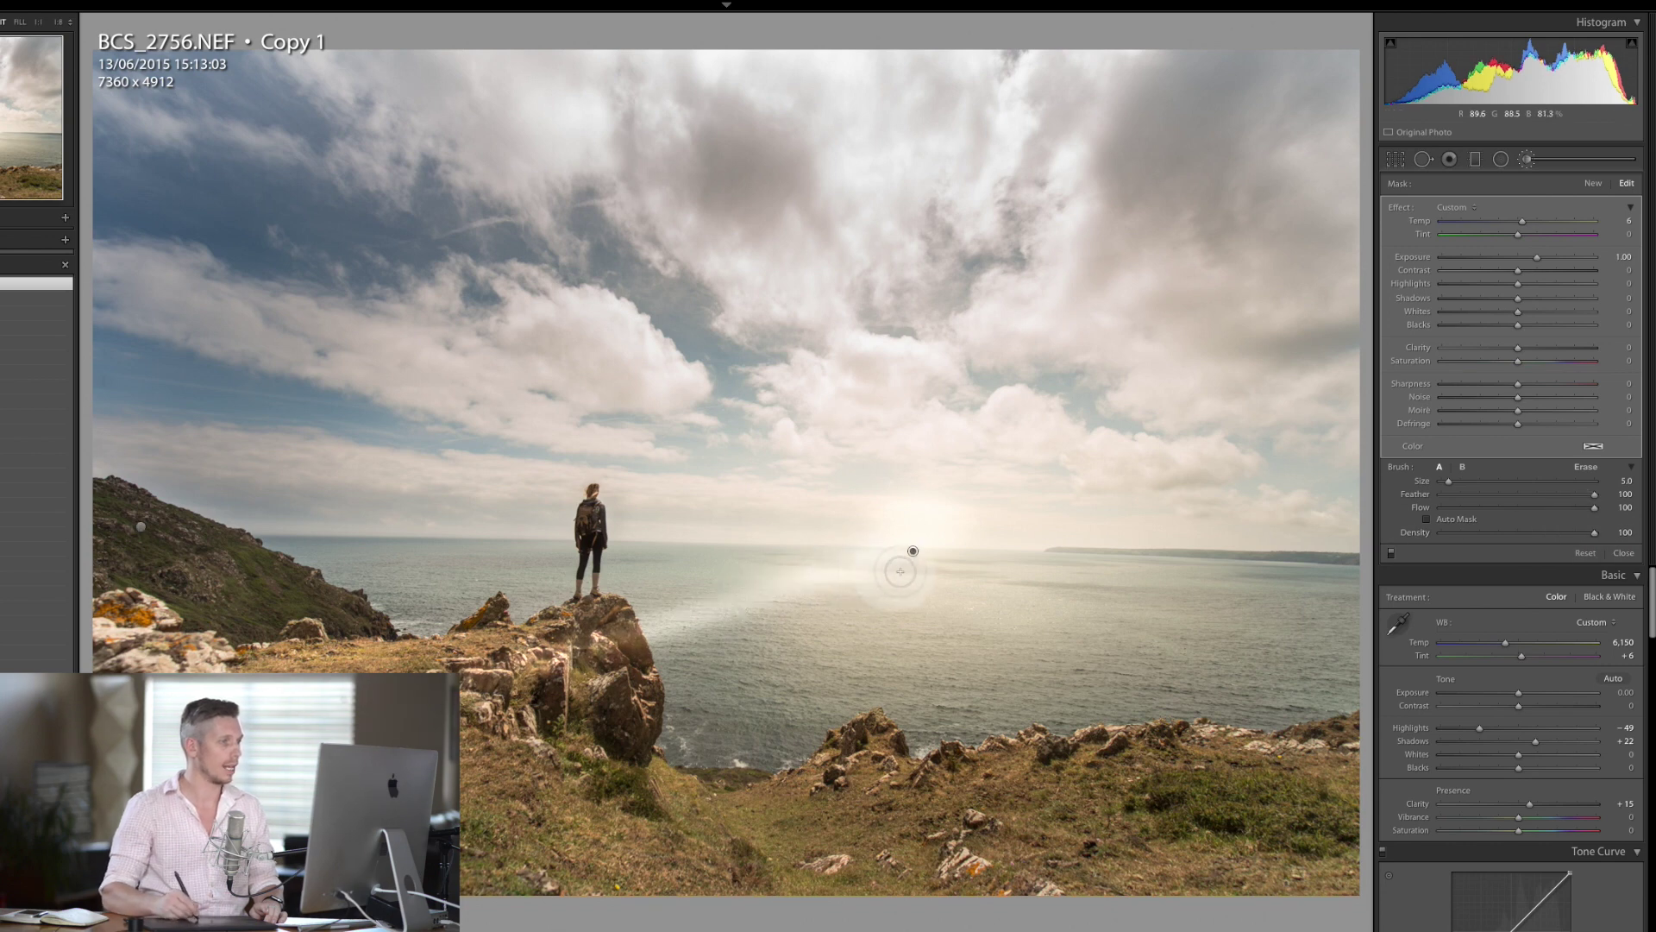
left_click_drag(639, 790, 915, 559)
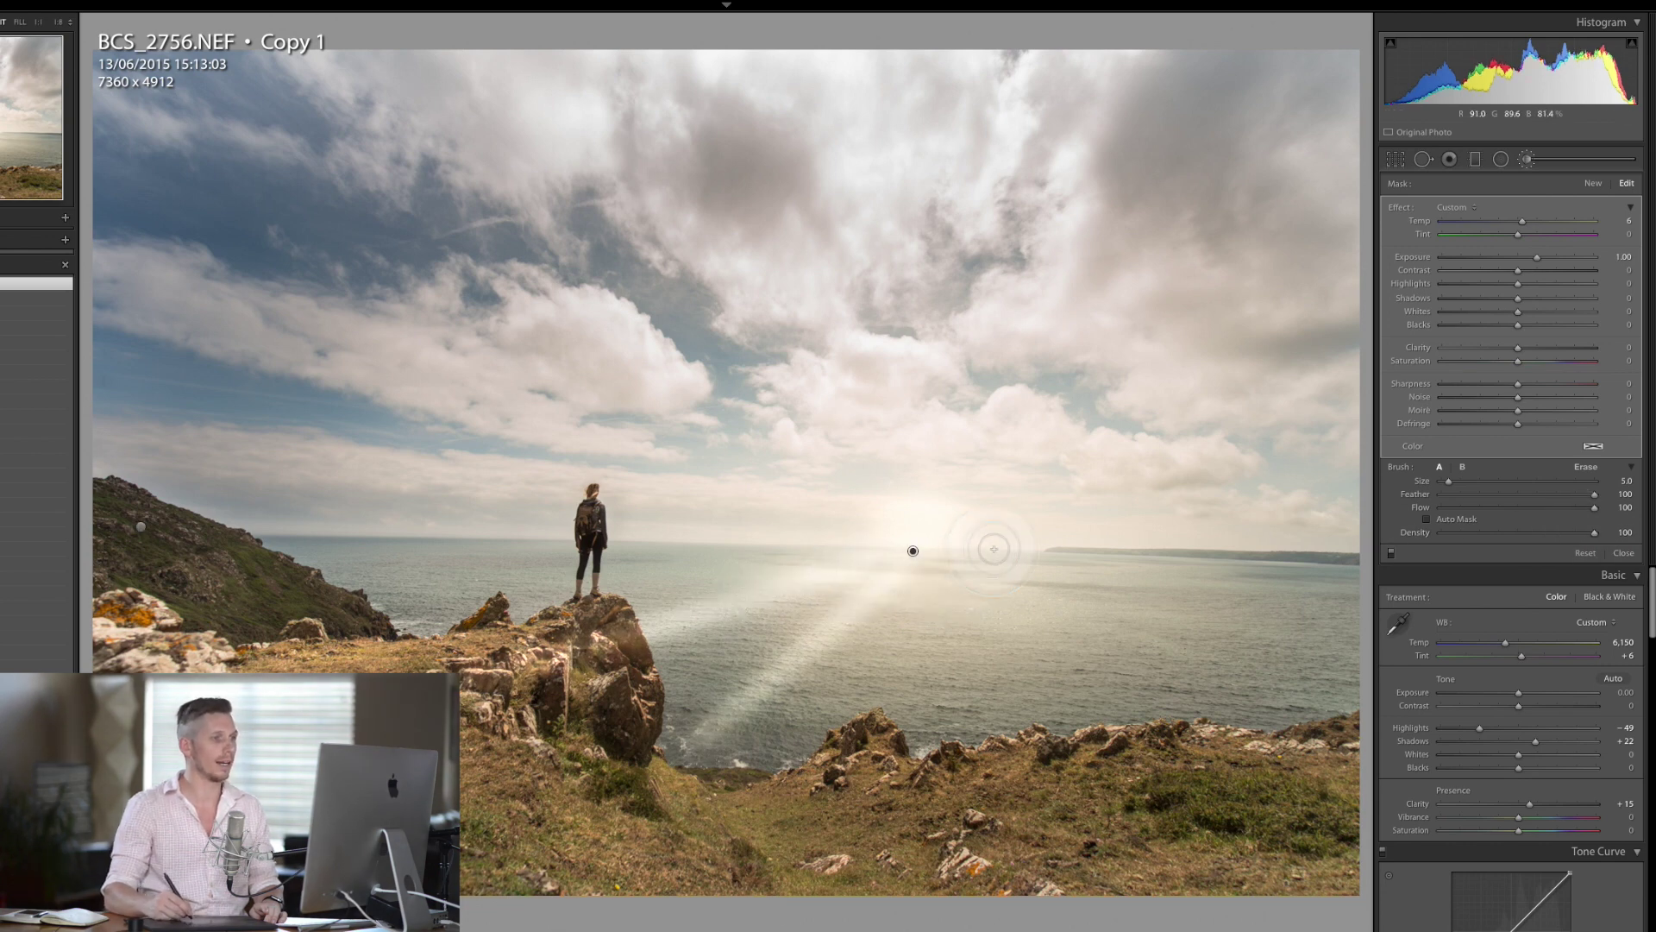
left_click_drag(811, 888, 915, 559)
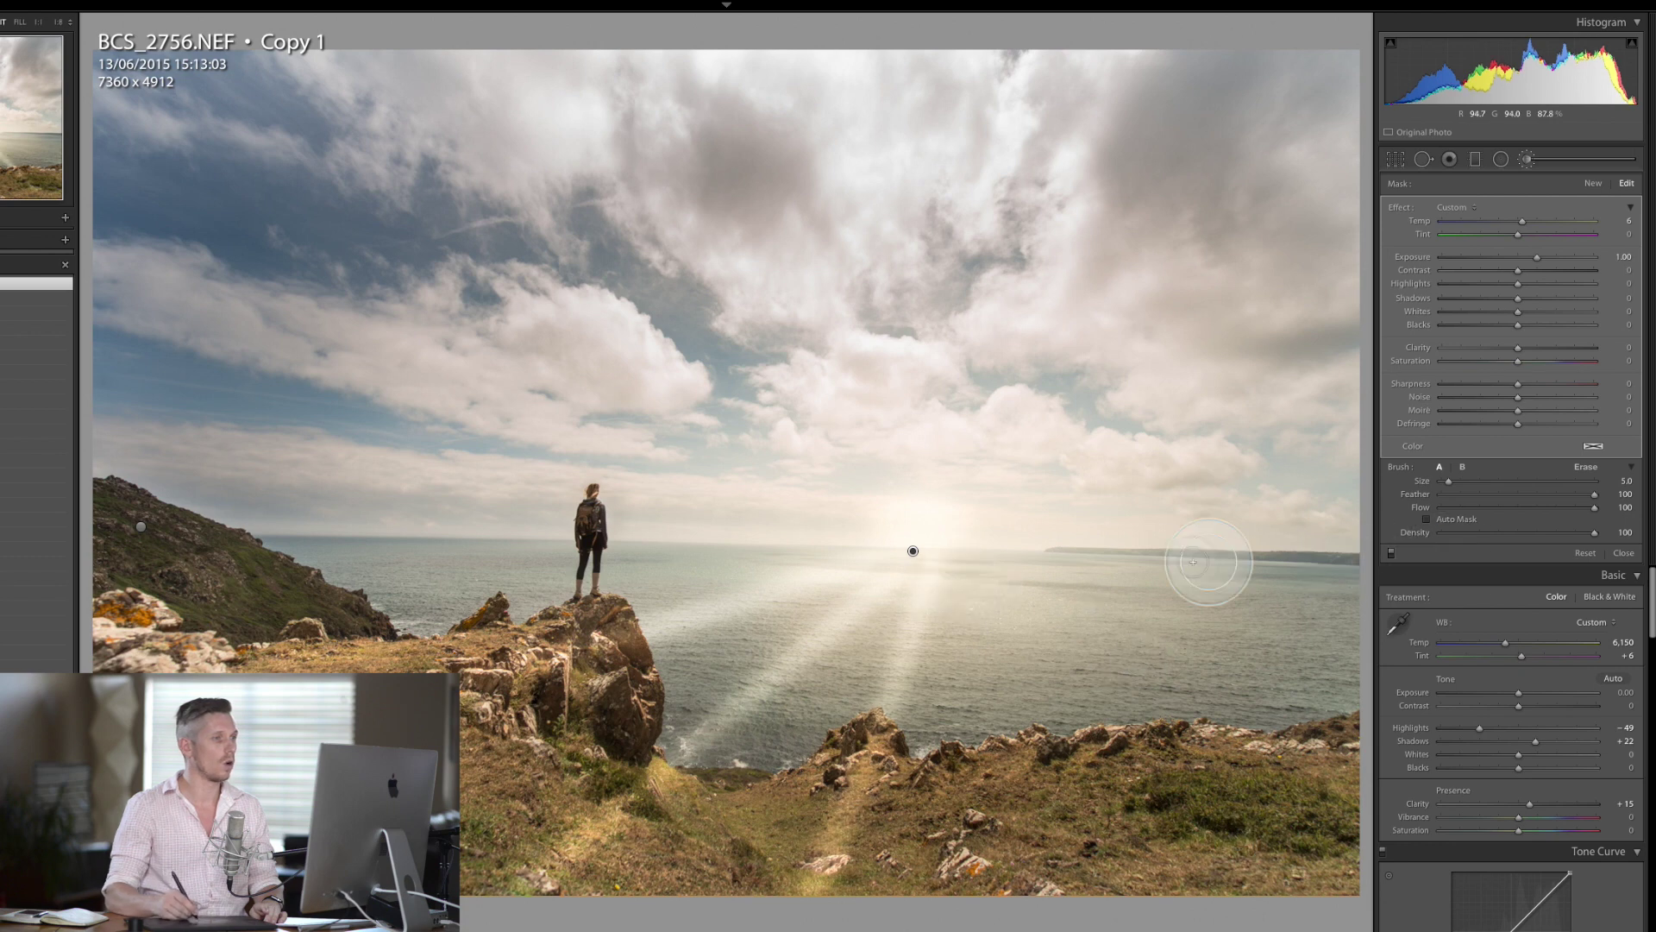
left_click_drag(1104, 734, 914, 559)
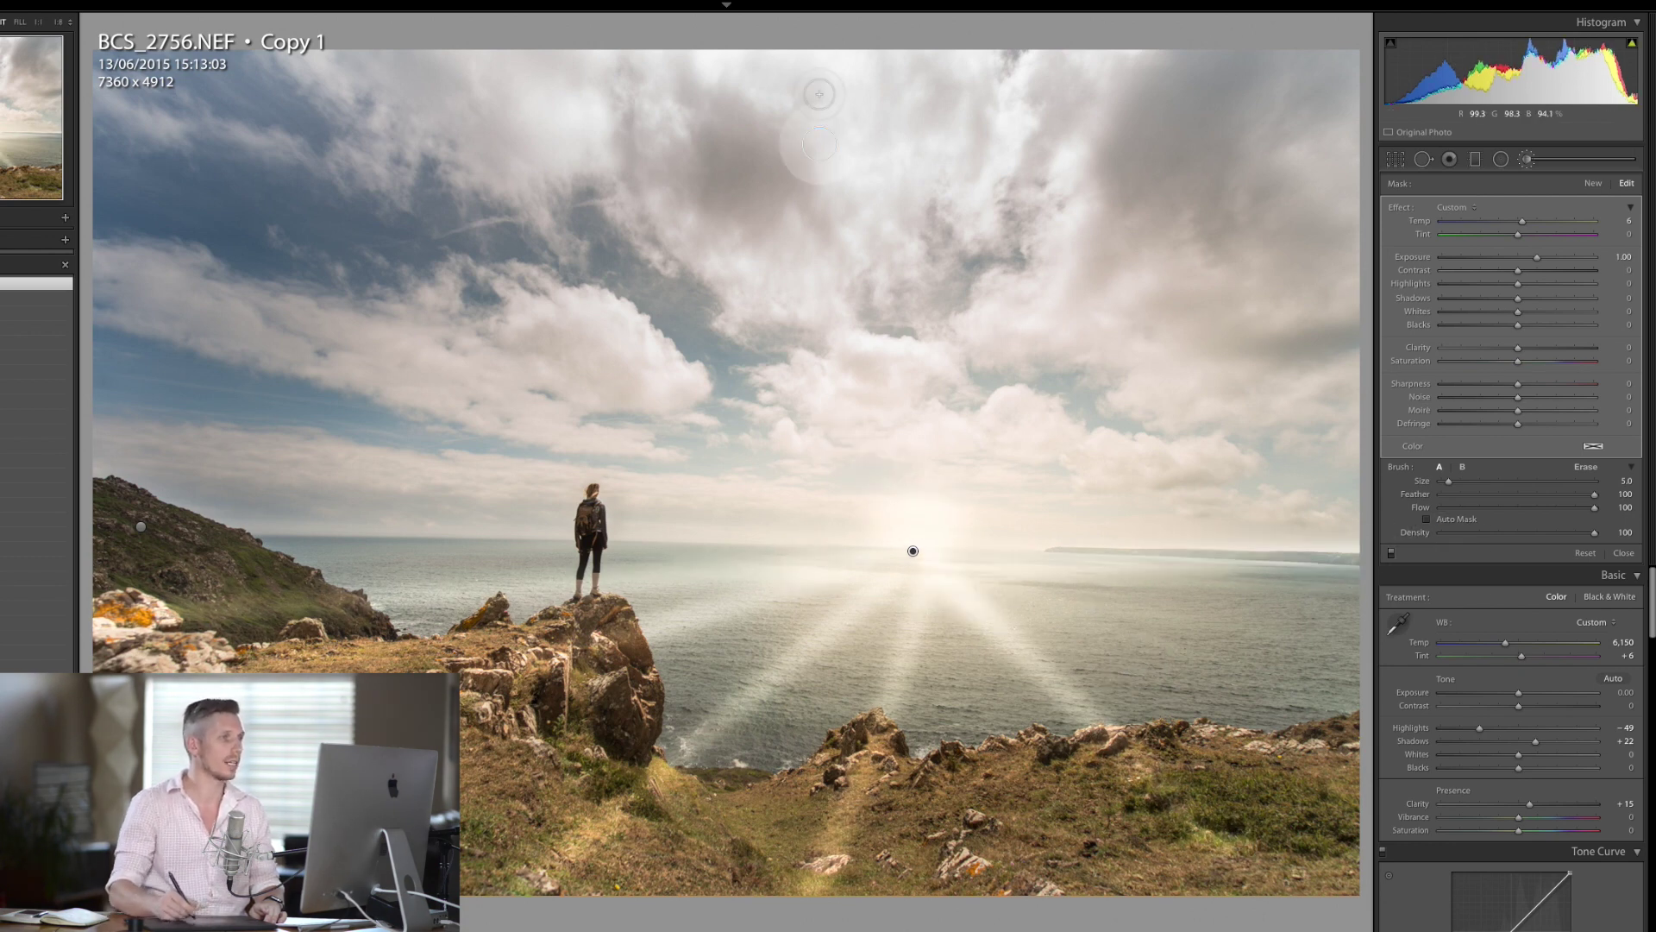
mouse_move(804, 148)
left_mouse_down()
mouse_move(883, 358)
mouse_move(915, 552)
left_mouse_up()
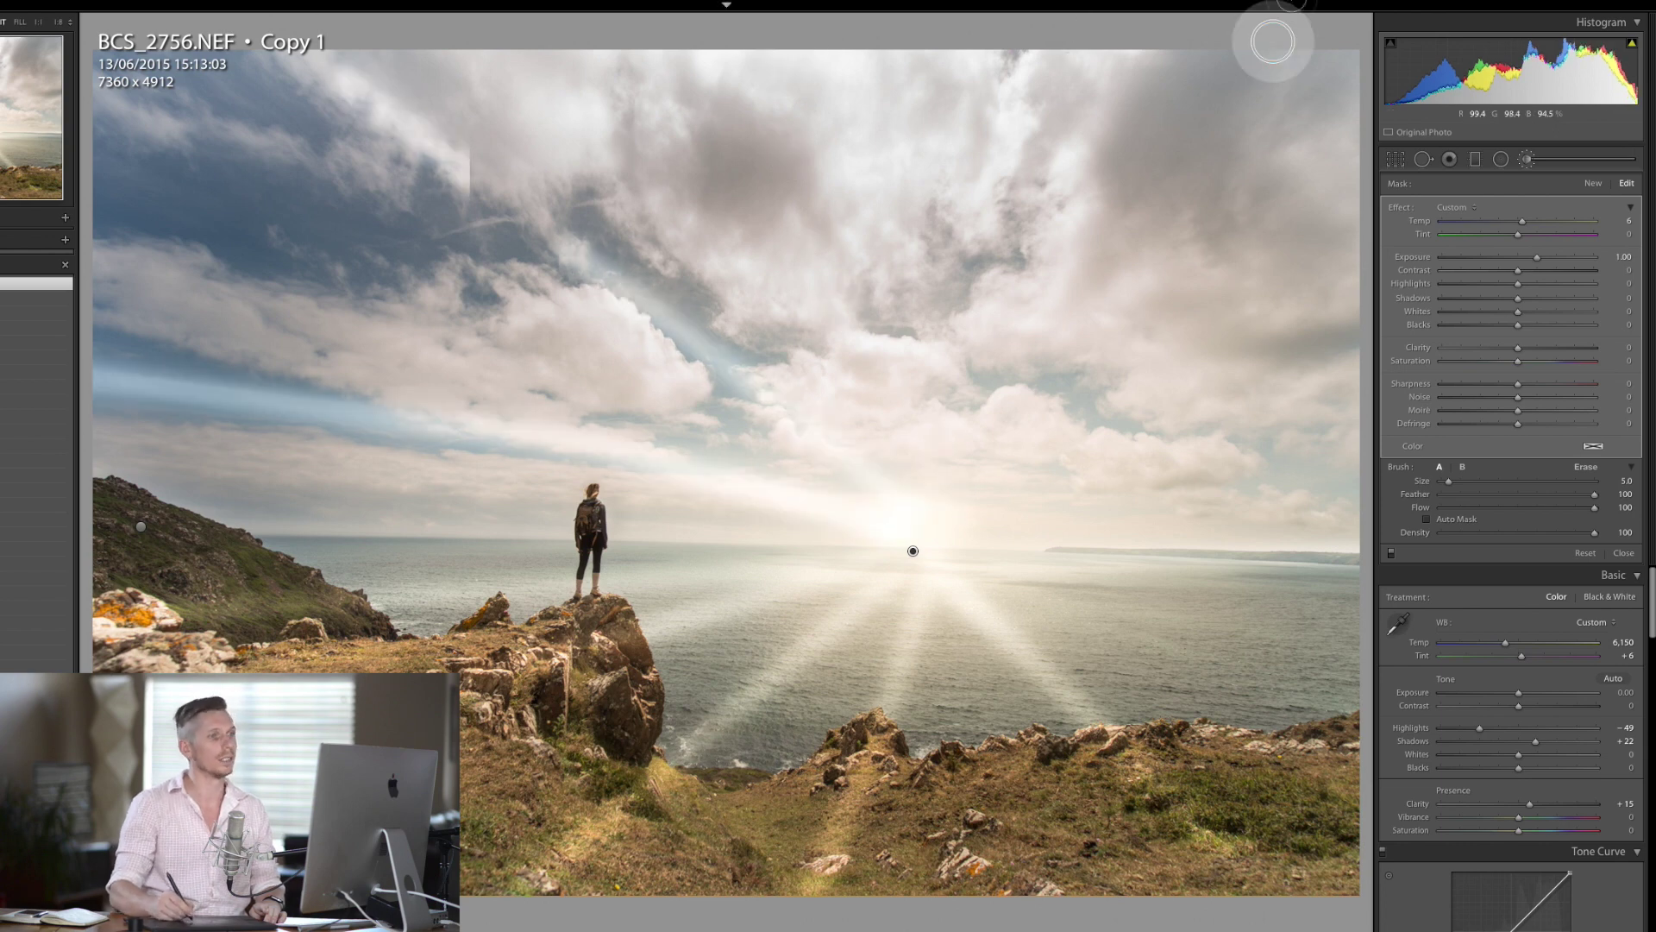
Enlarge the brush and lower its flow to 56.
key("bracketright")
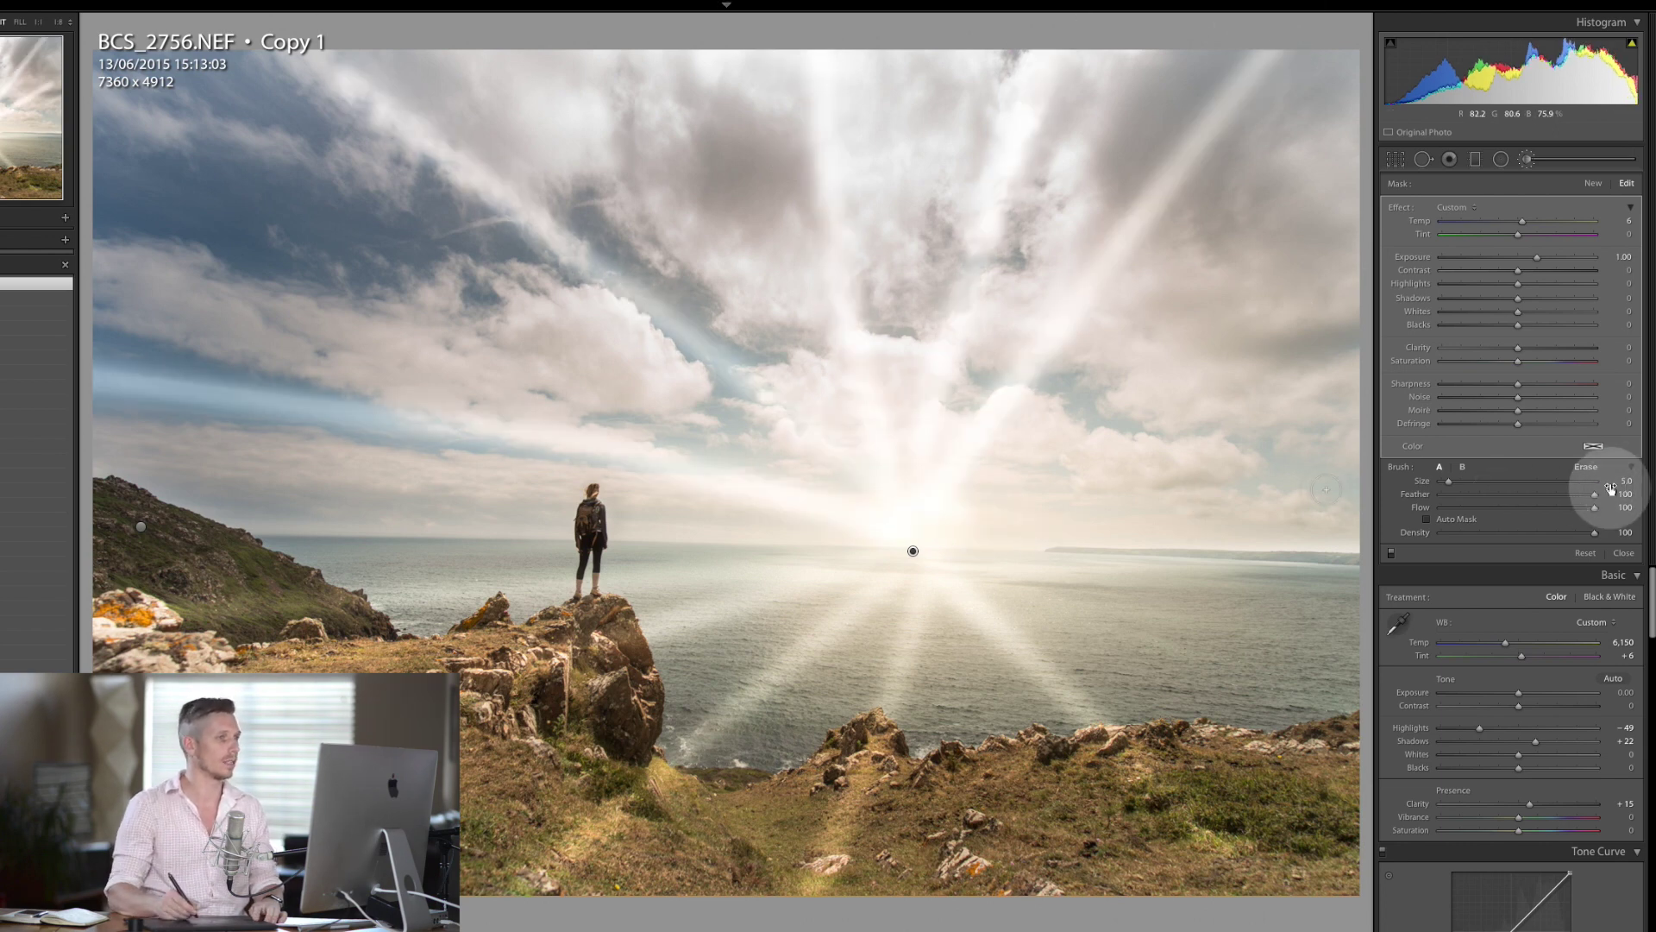
key("bracketright")
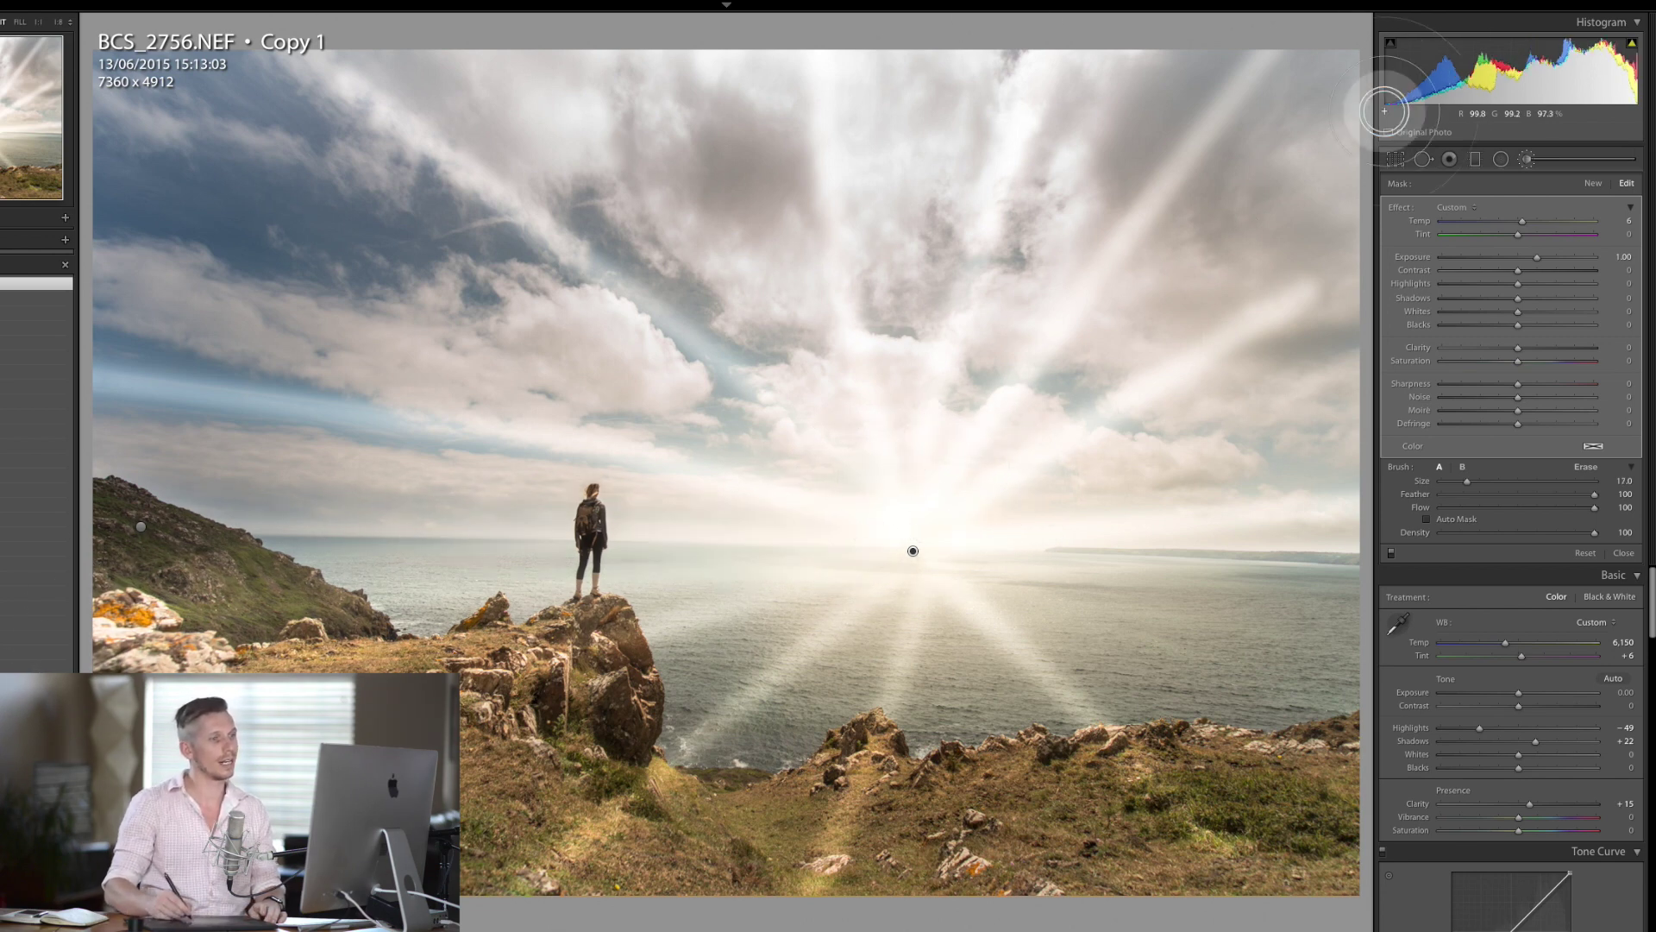
left_click_drag(1594, 507, 1526, 507)
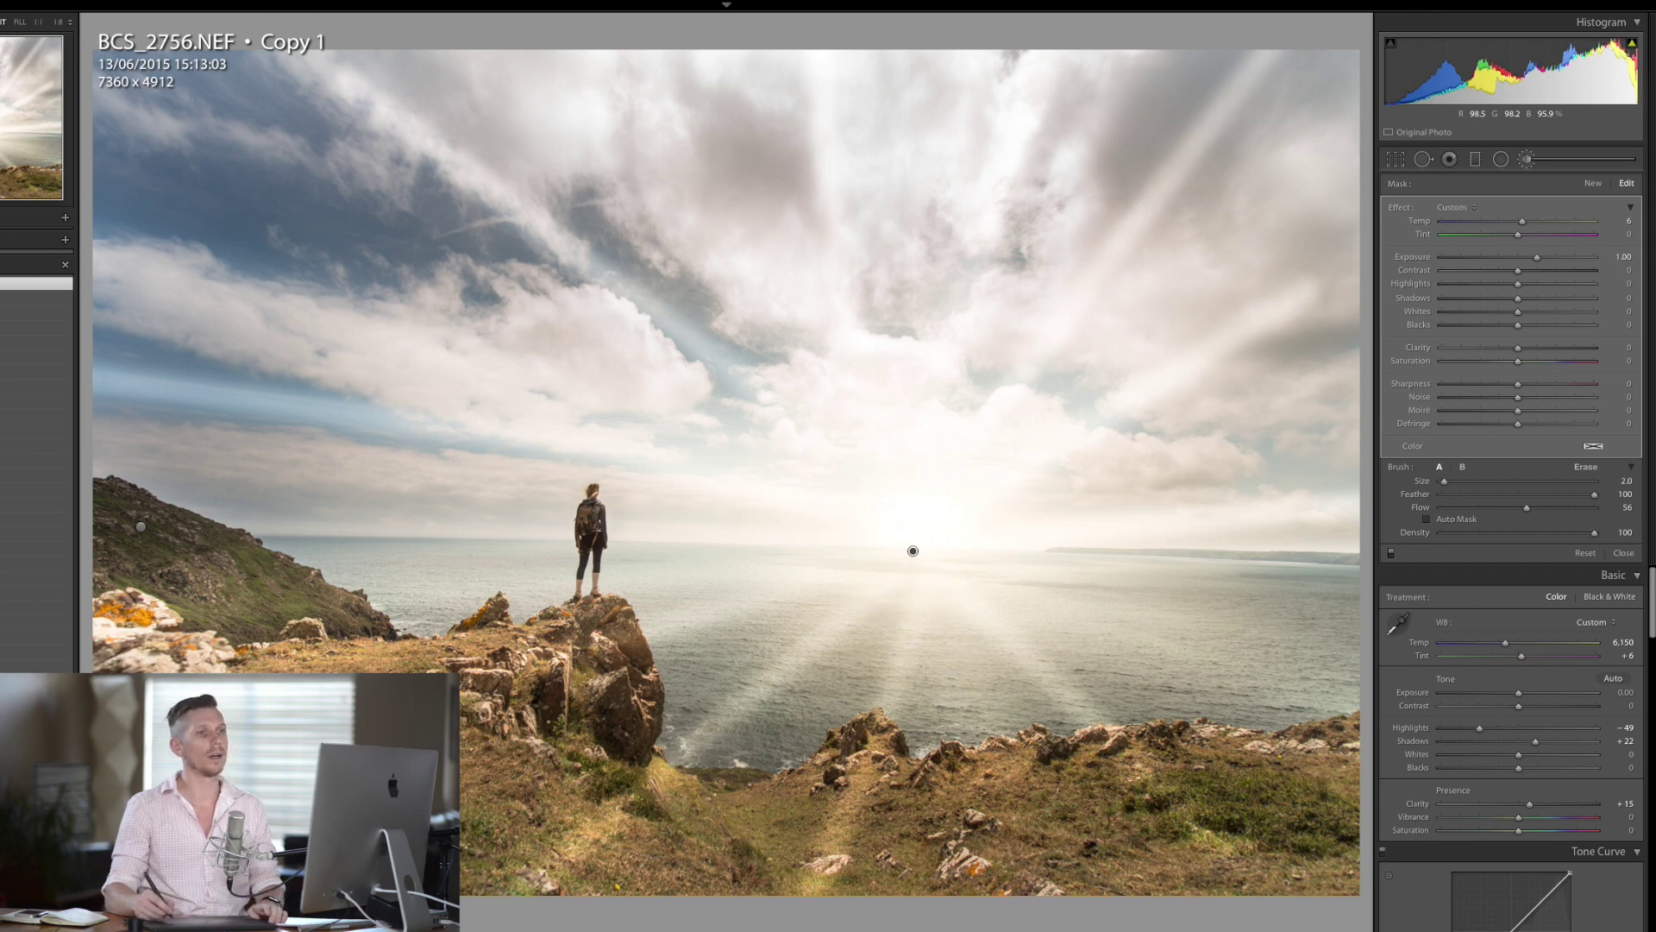
Ease the sunbeam exposure down and switch to a larger eraser with flow about 68.
left_click_drag(1539, 261, 1529, 257)
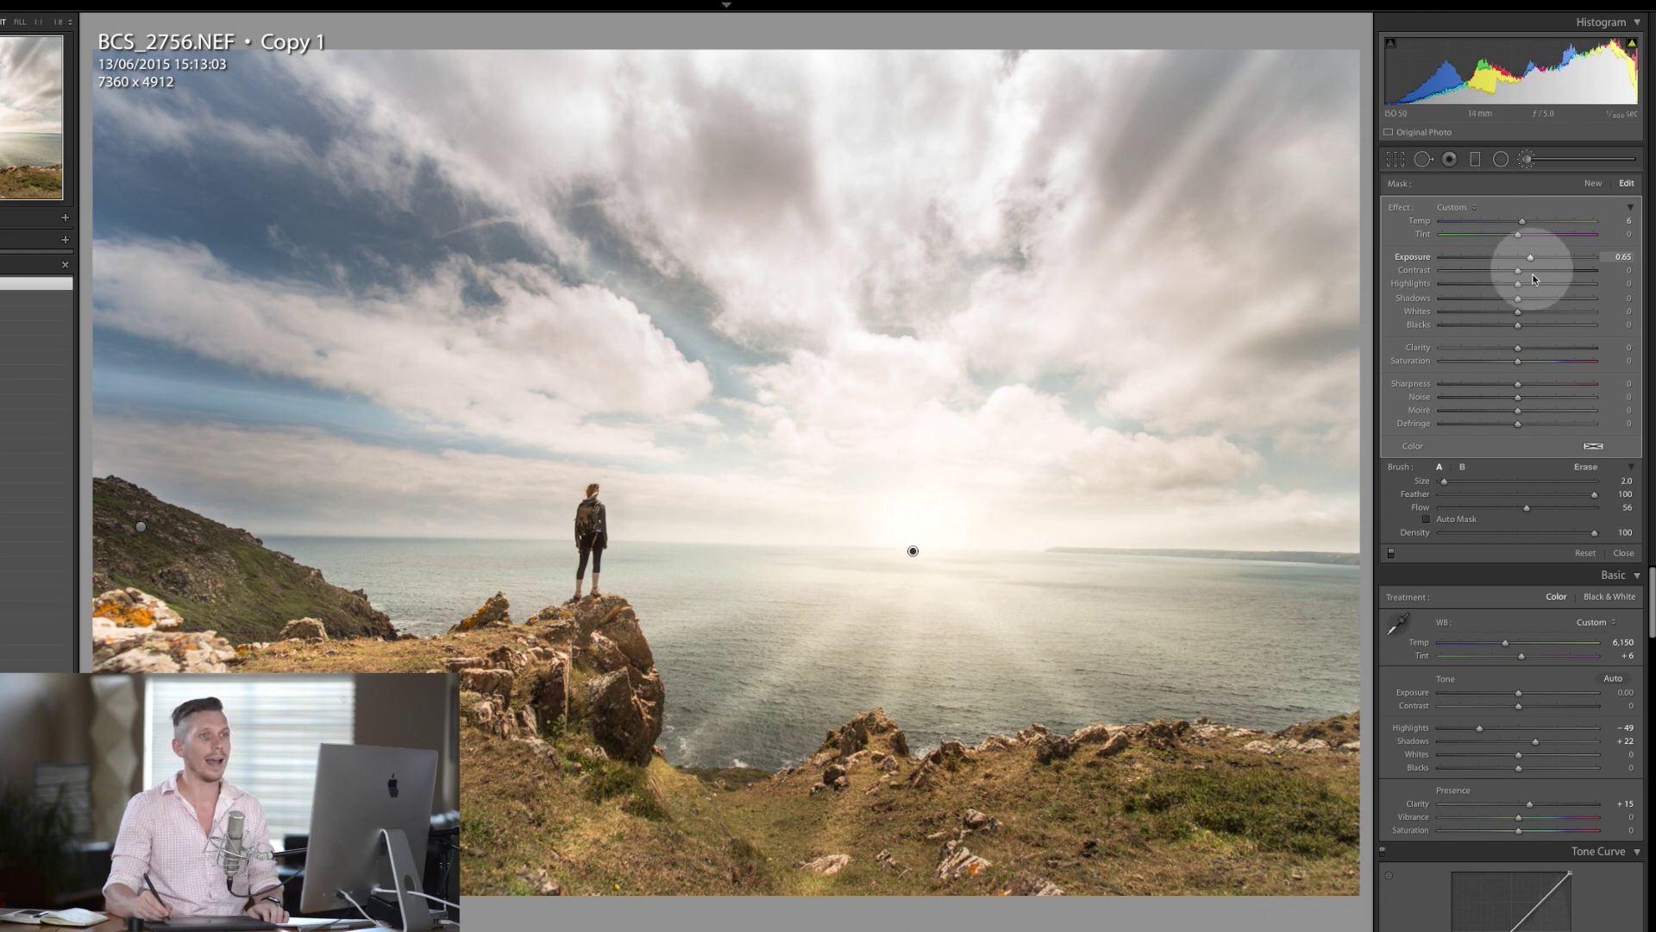
left_click(1587, 469)
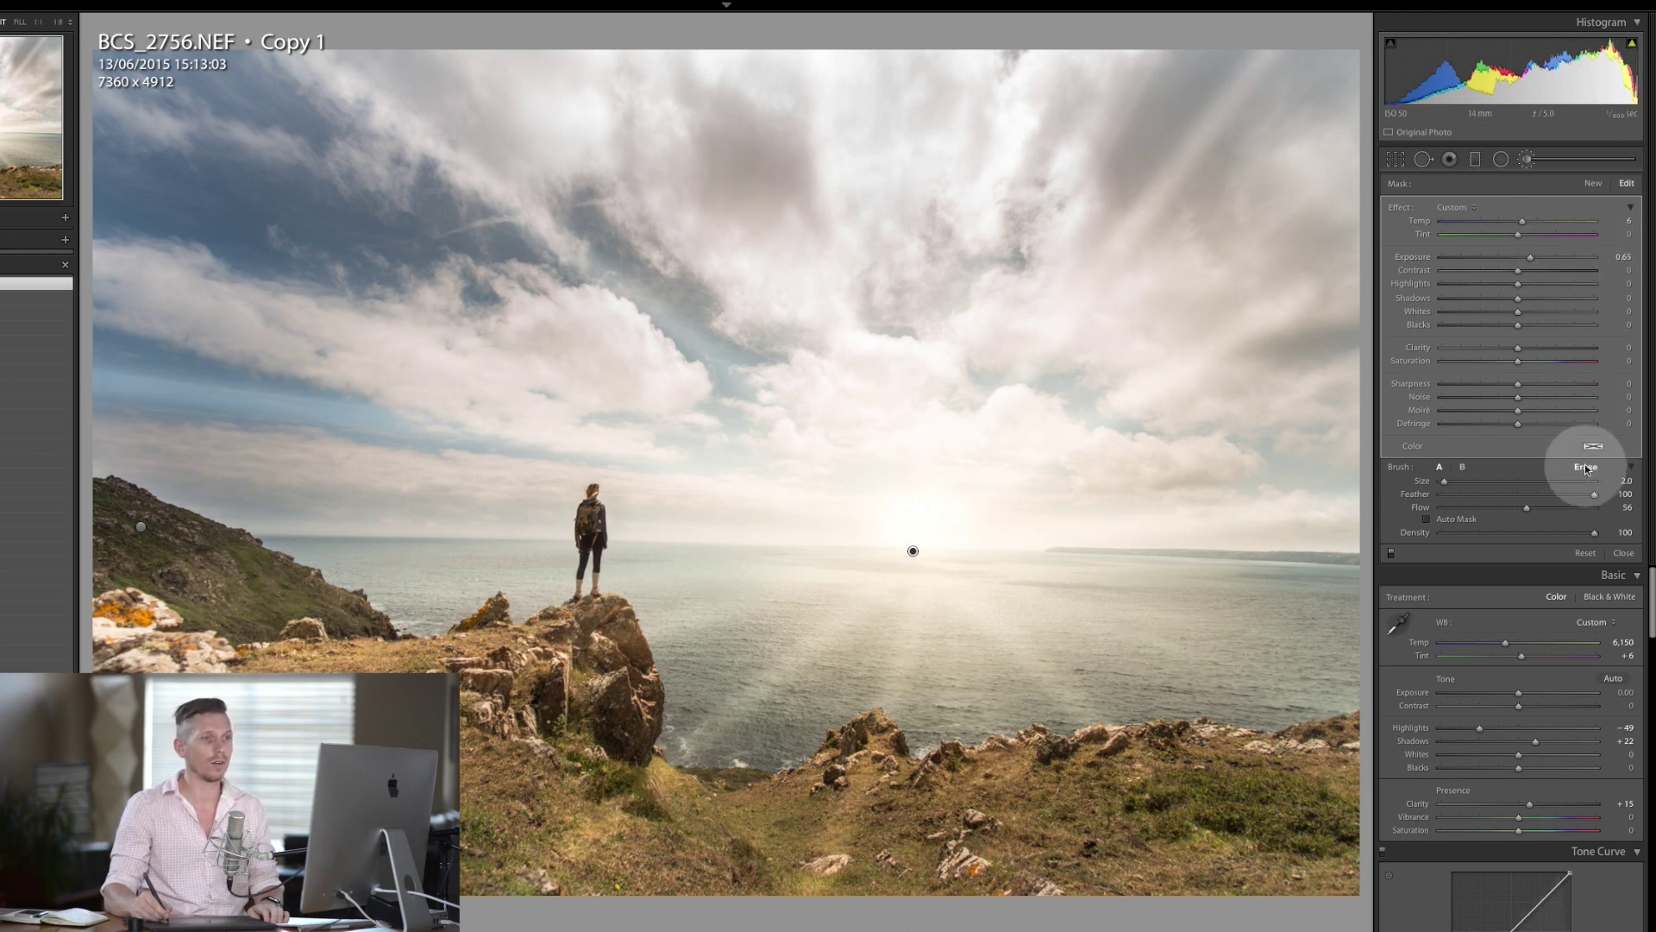
left_click(1477, 482)
left_click_drag(1501, 509, 1582, 510)
key("bracketright")
key("bracketright")
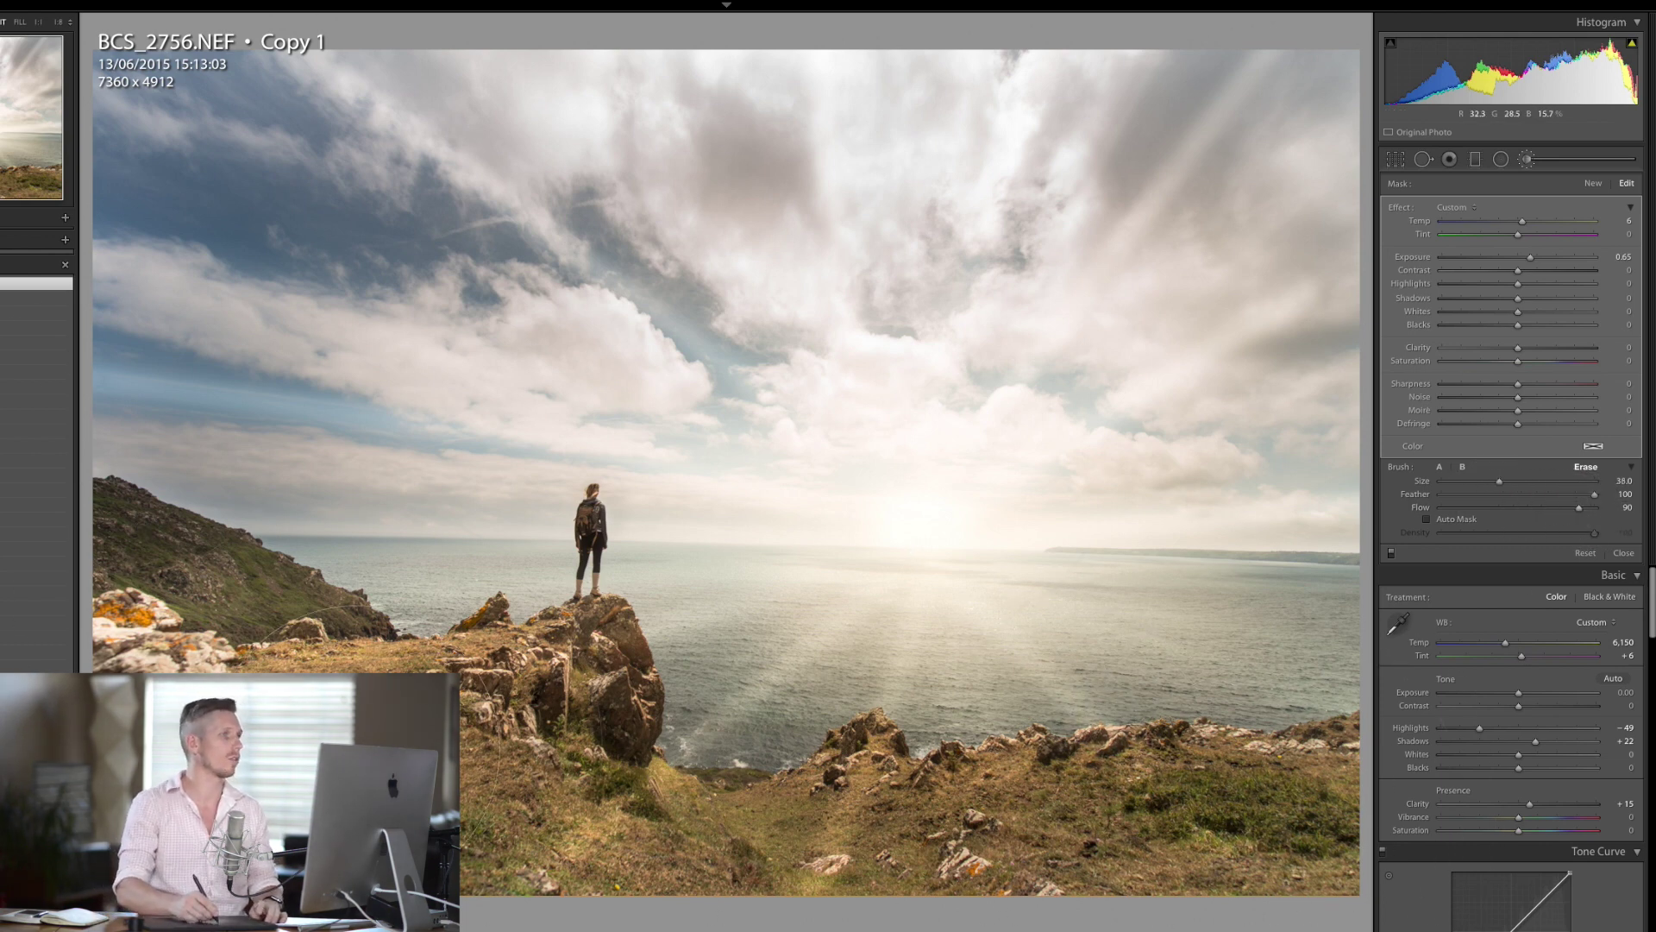
key("bracketright")
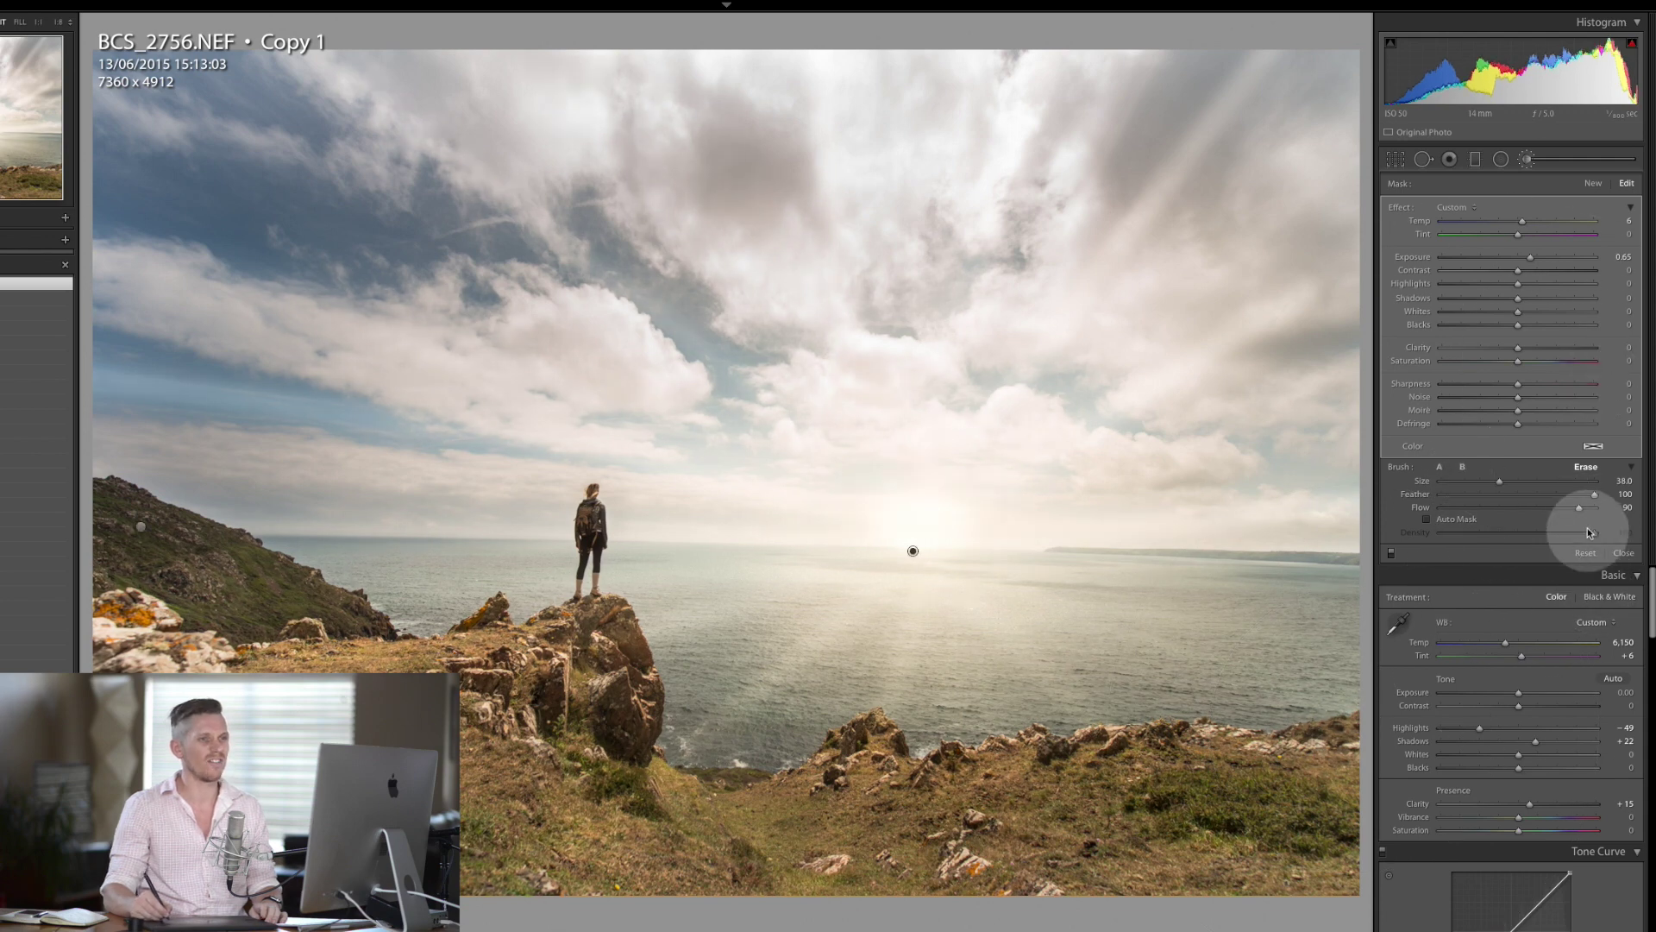
Set brush flow to 77 and exposure to 1.00, then close the brush.
left_click(1533, 509)
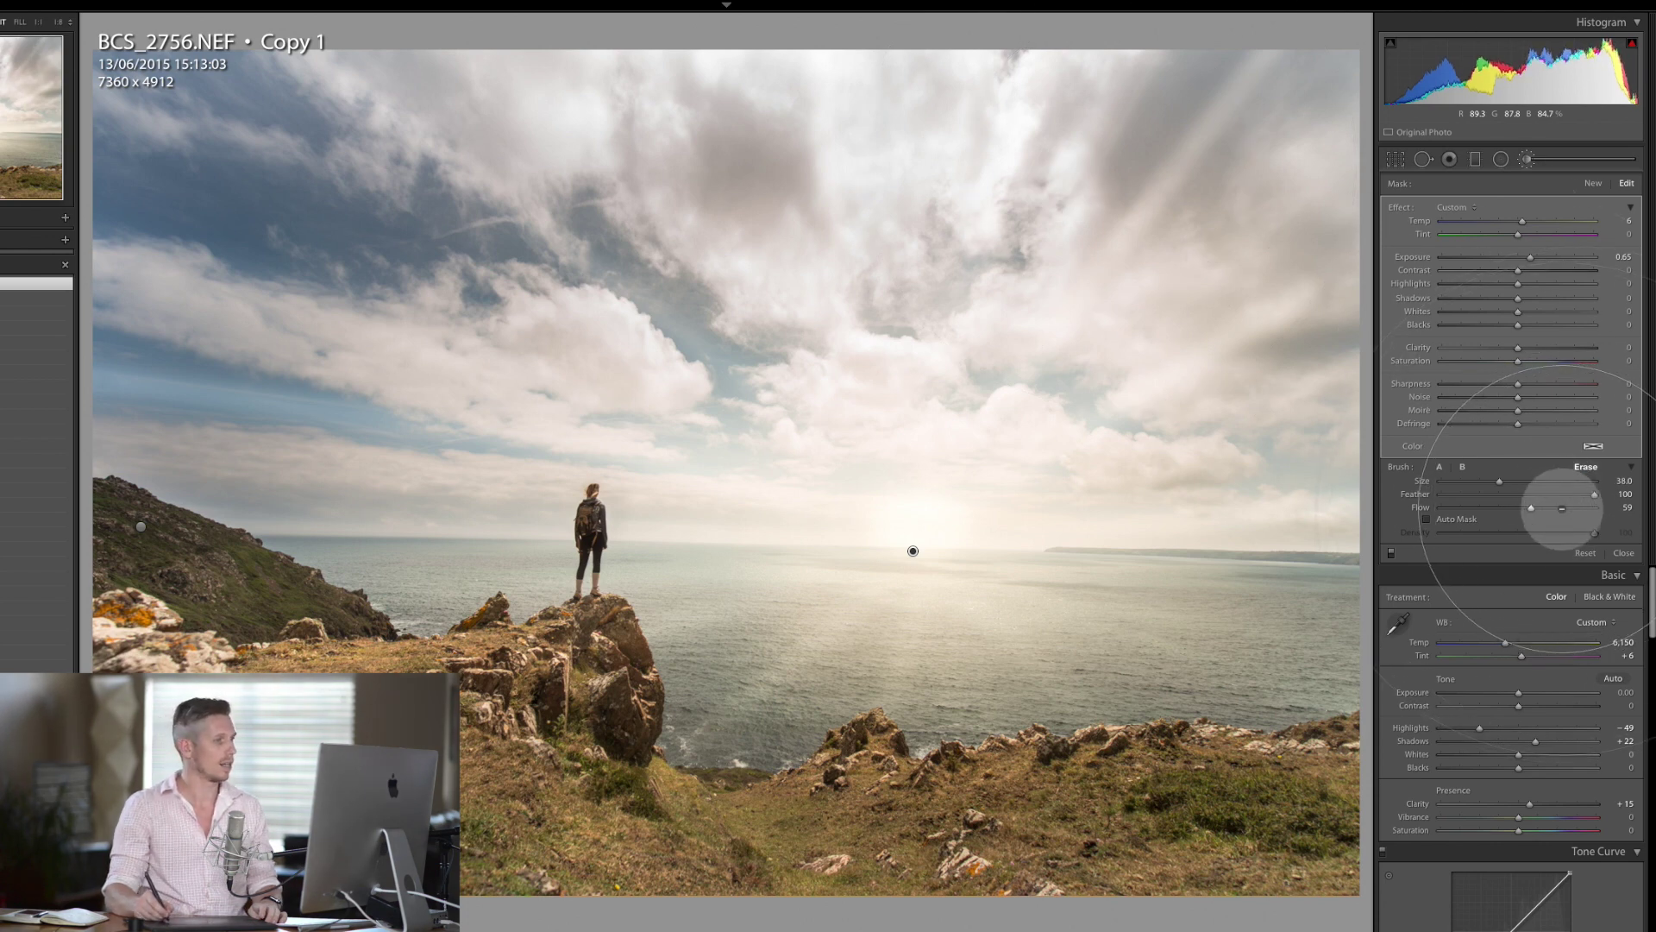
left_click(1561, 509)
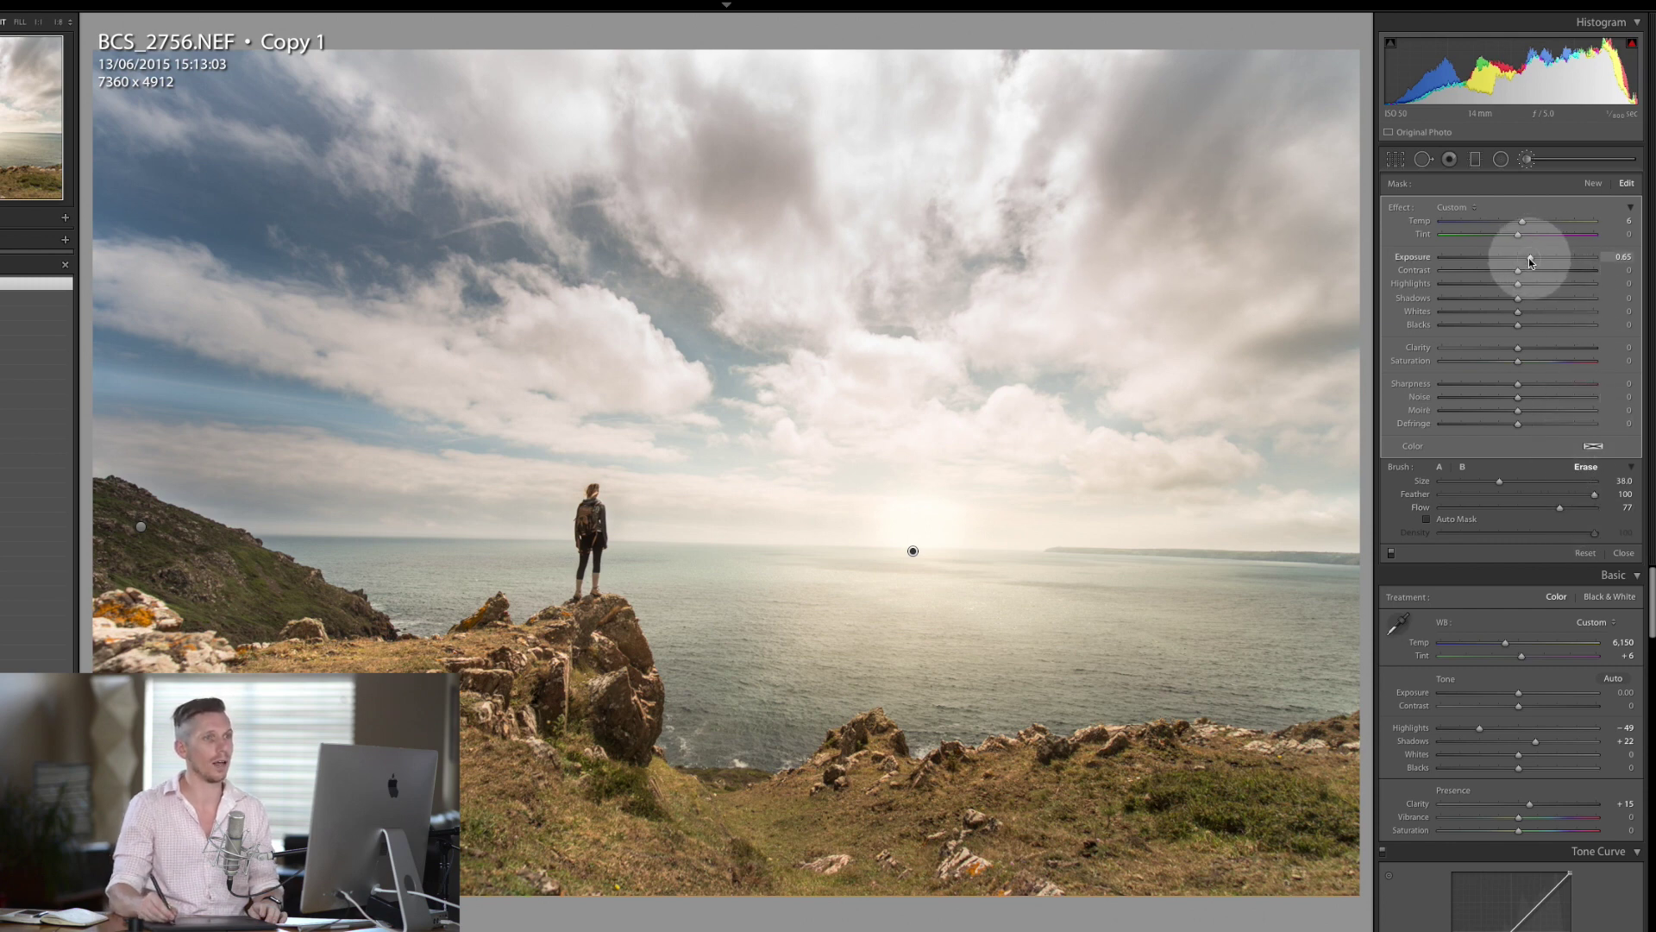
left_click_drag(1528, 257, 1539, 272)
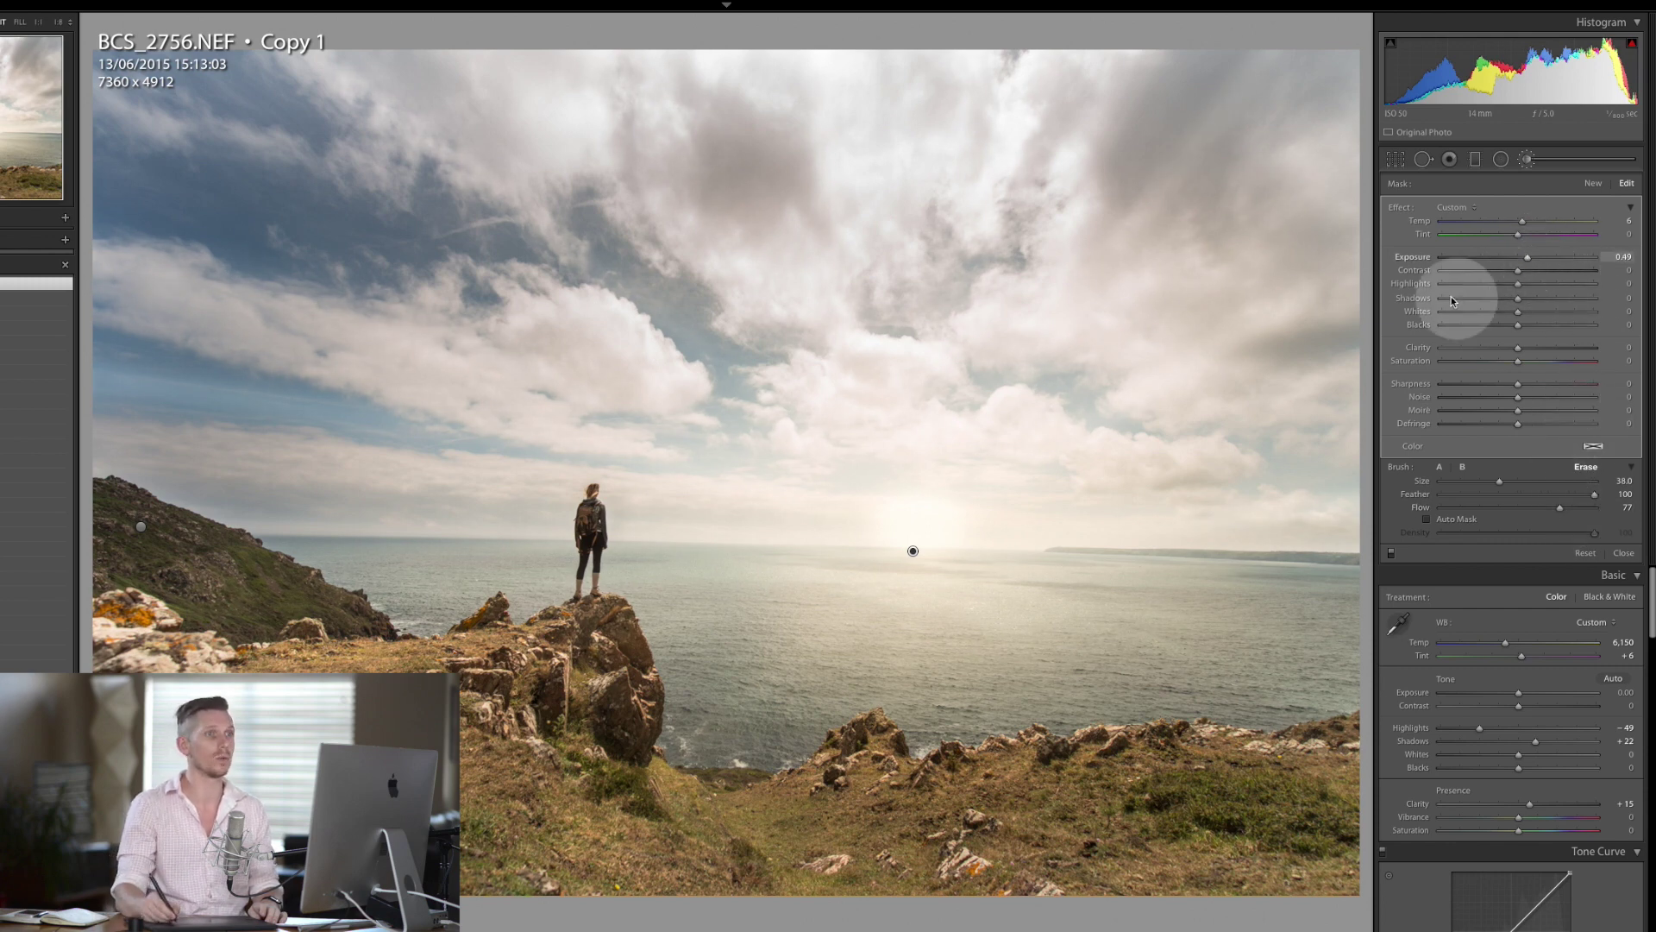
left_click(1518, 162)
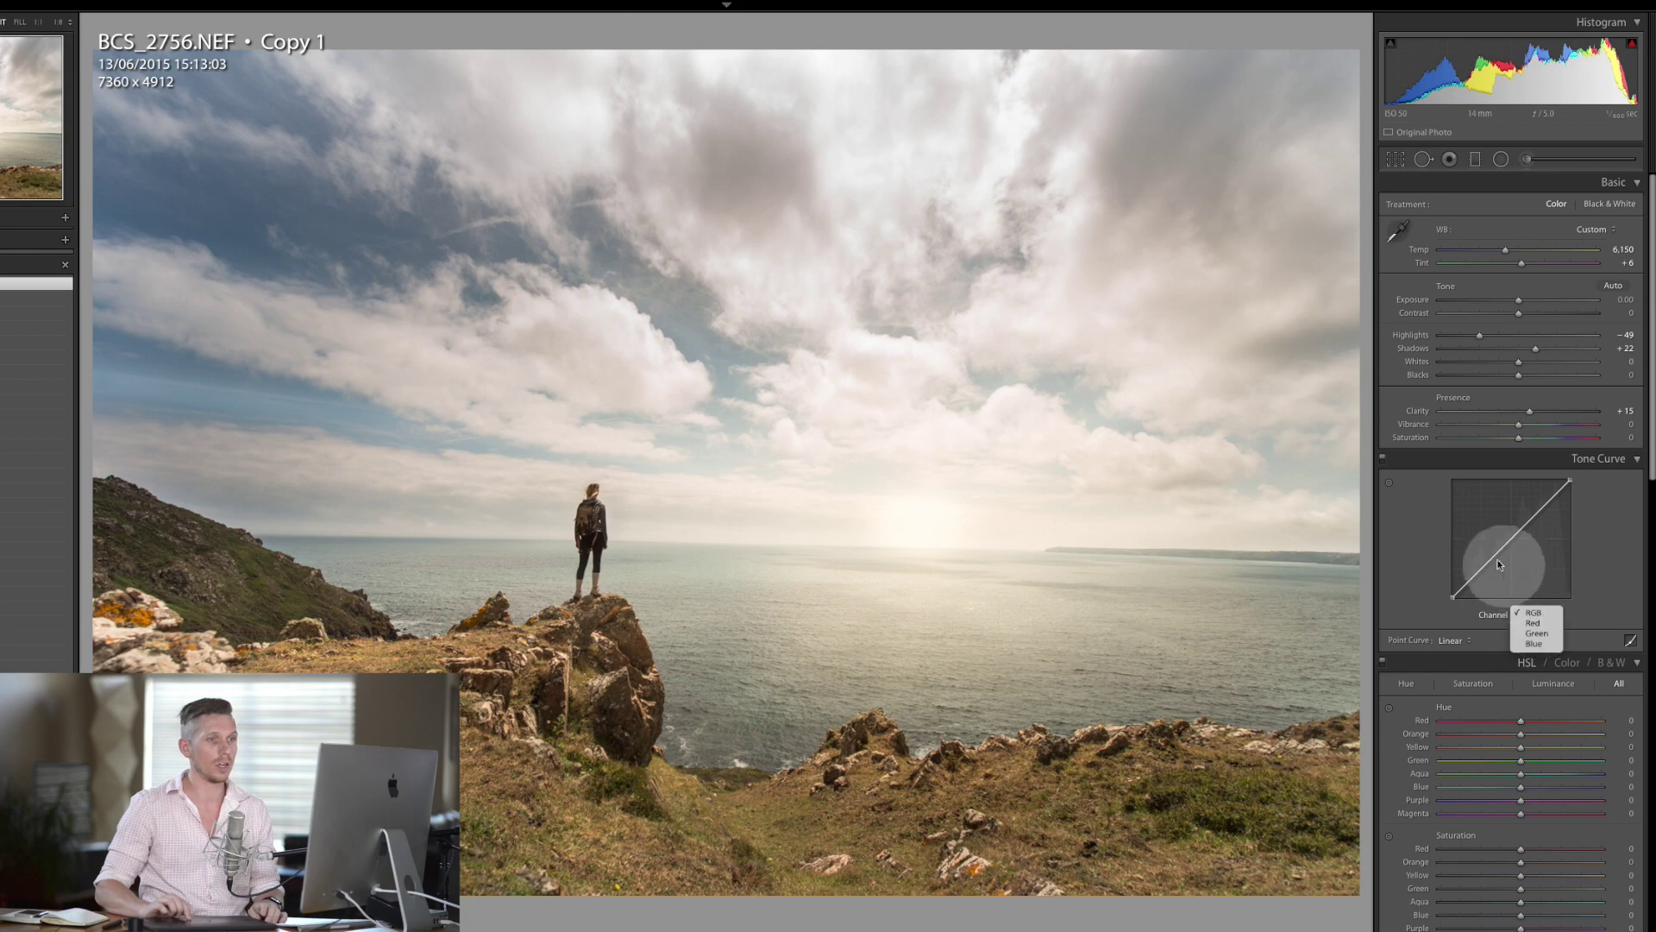
Lift the shadow end of the Blue tone curve slightly for cooler shadows.
left_click(1543, 643)
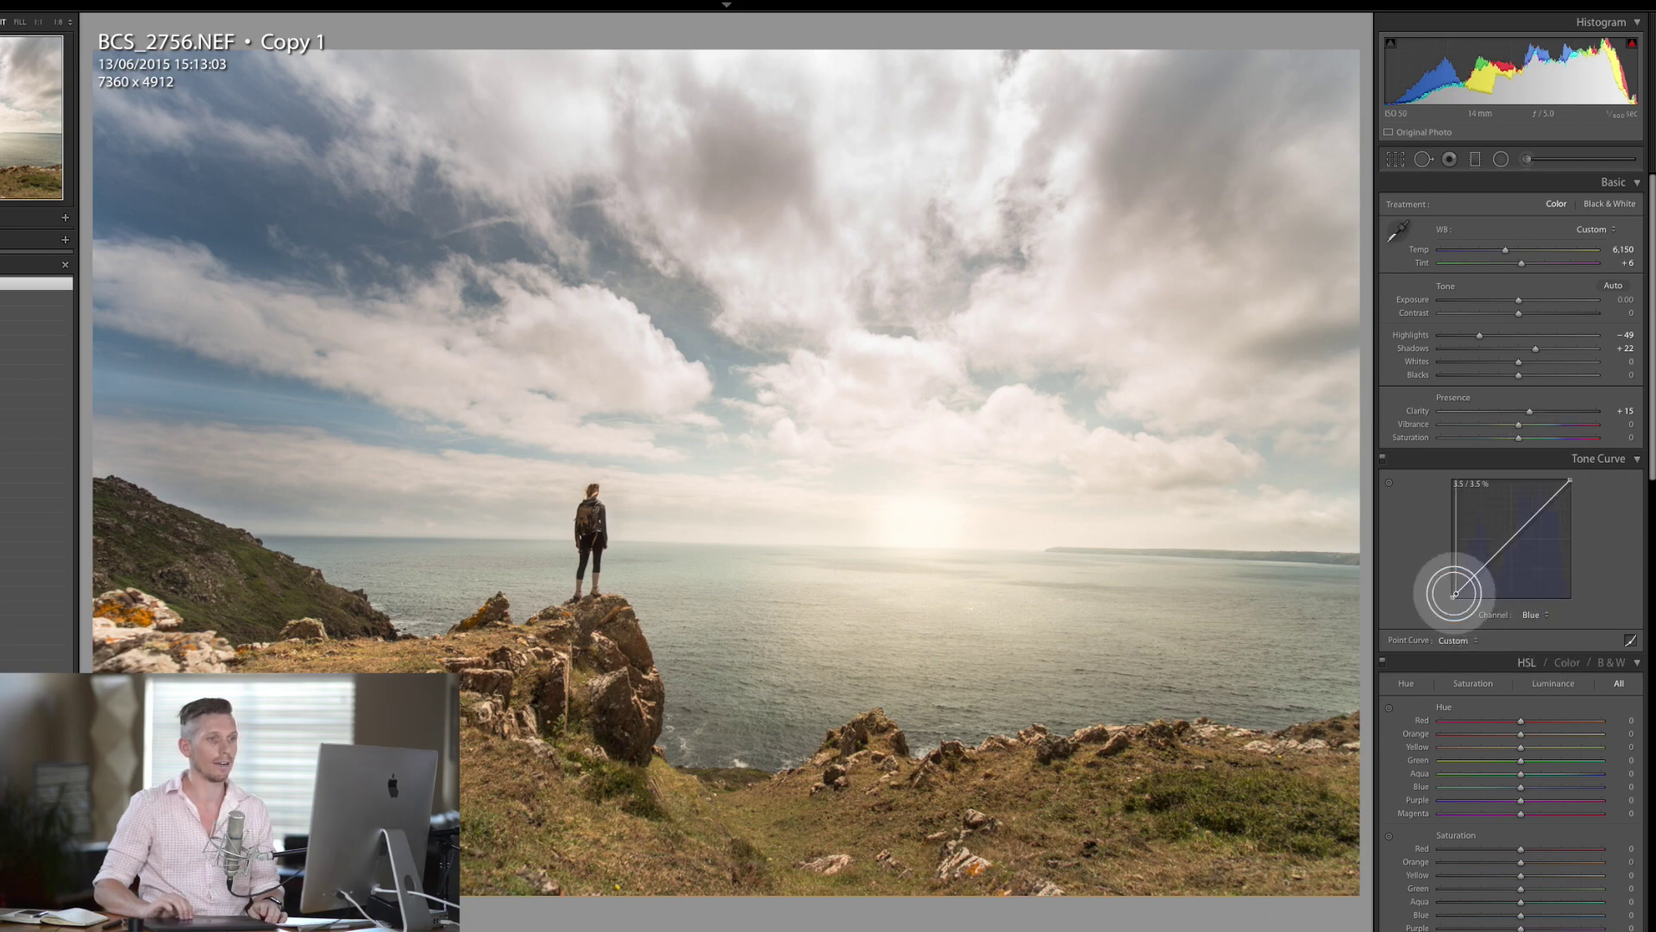
left_click_drag(1454, 593, 1455, 594)
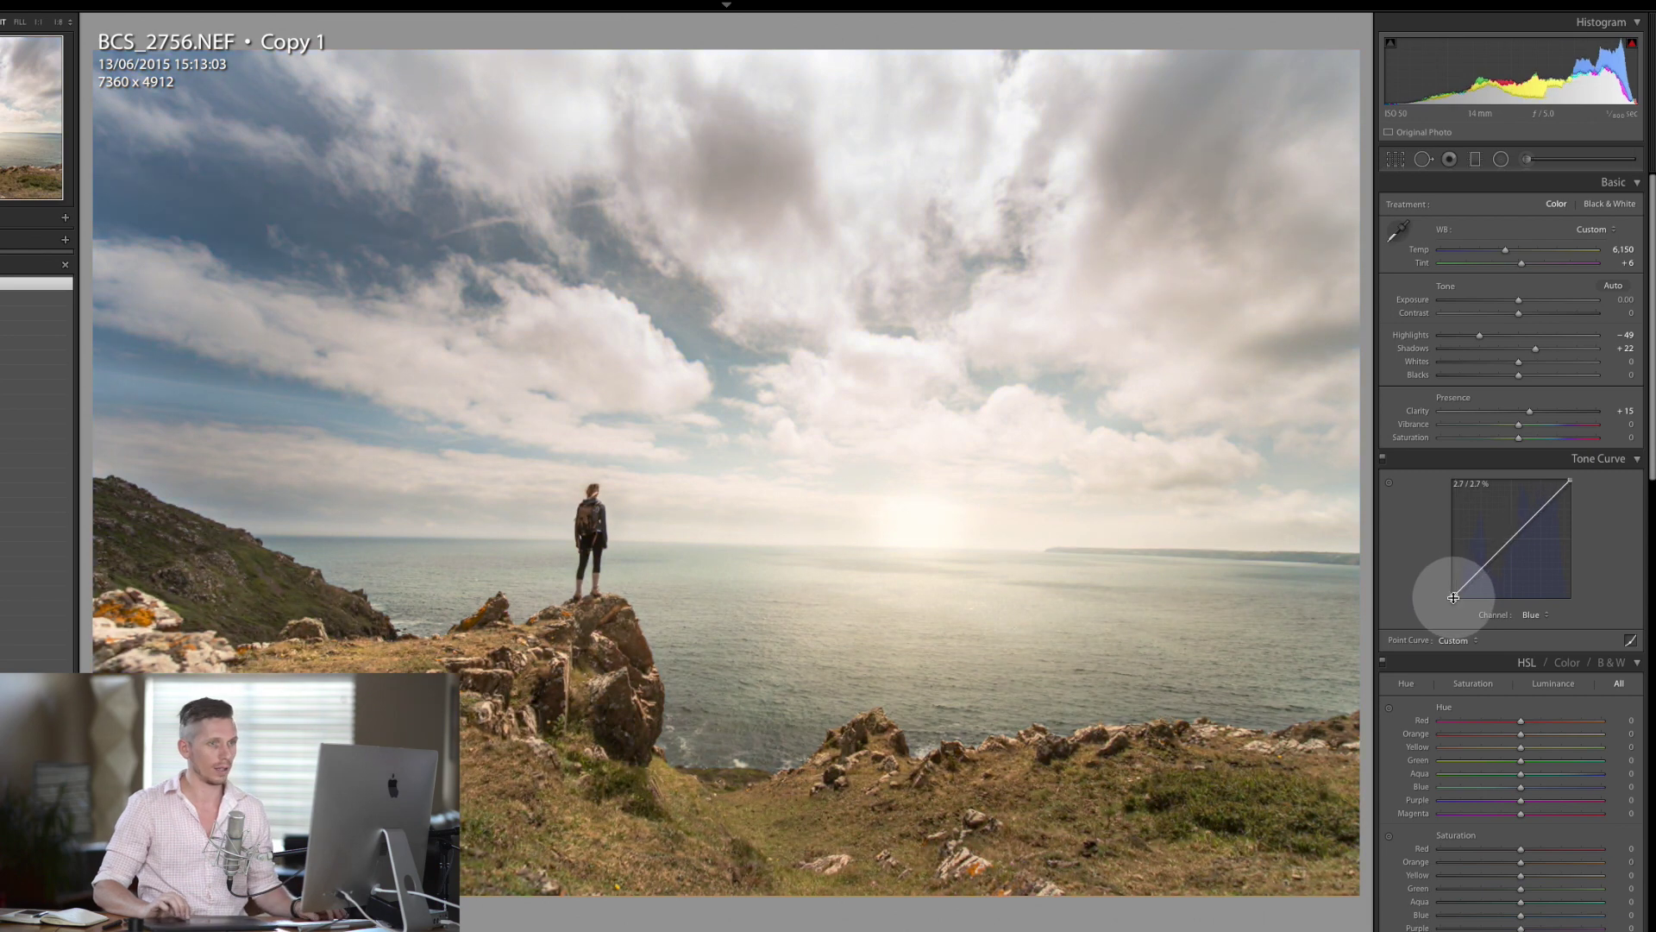
key("ctrl+z")
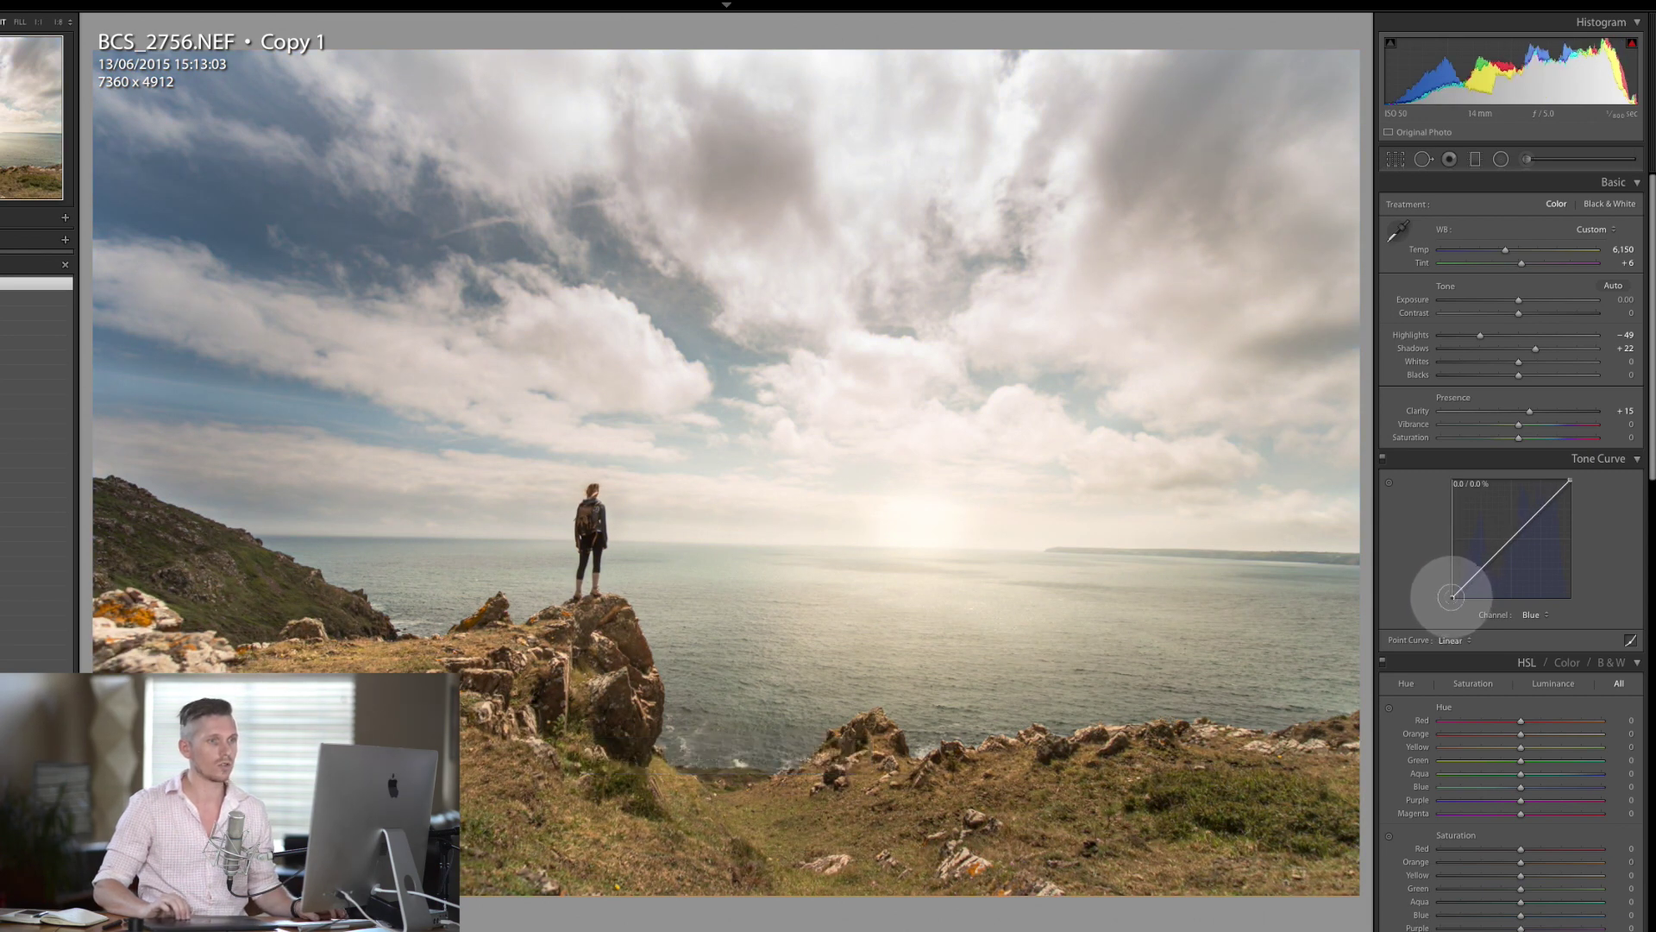
left_click_drag(1452, 596, 1453, 593)
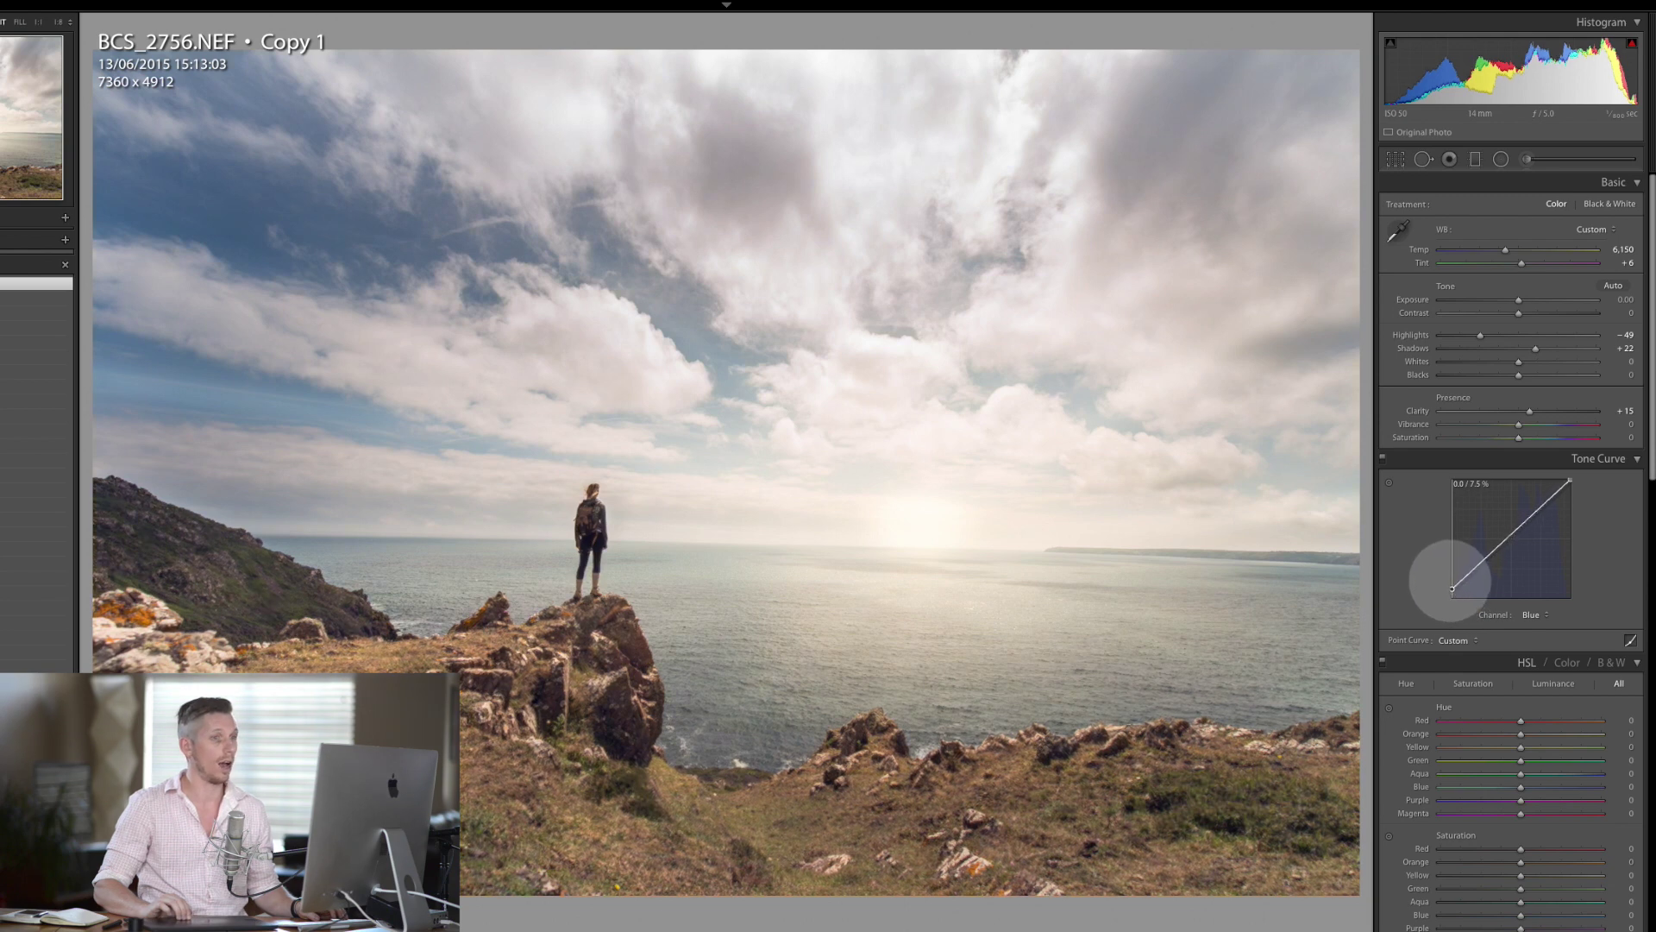
left_click_drag(1453, 585, 1452, 584)
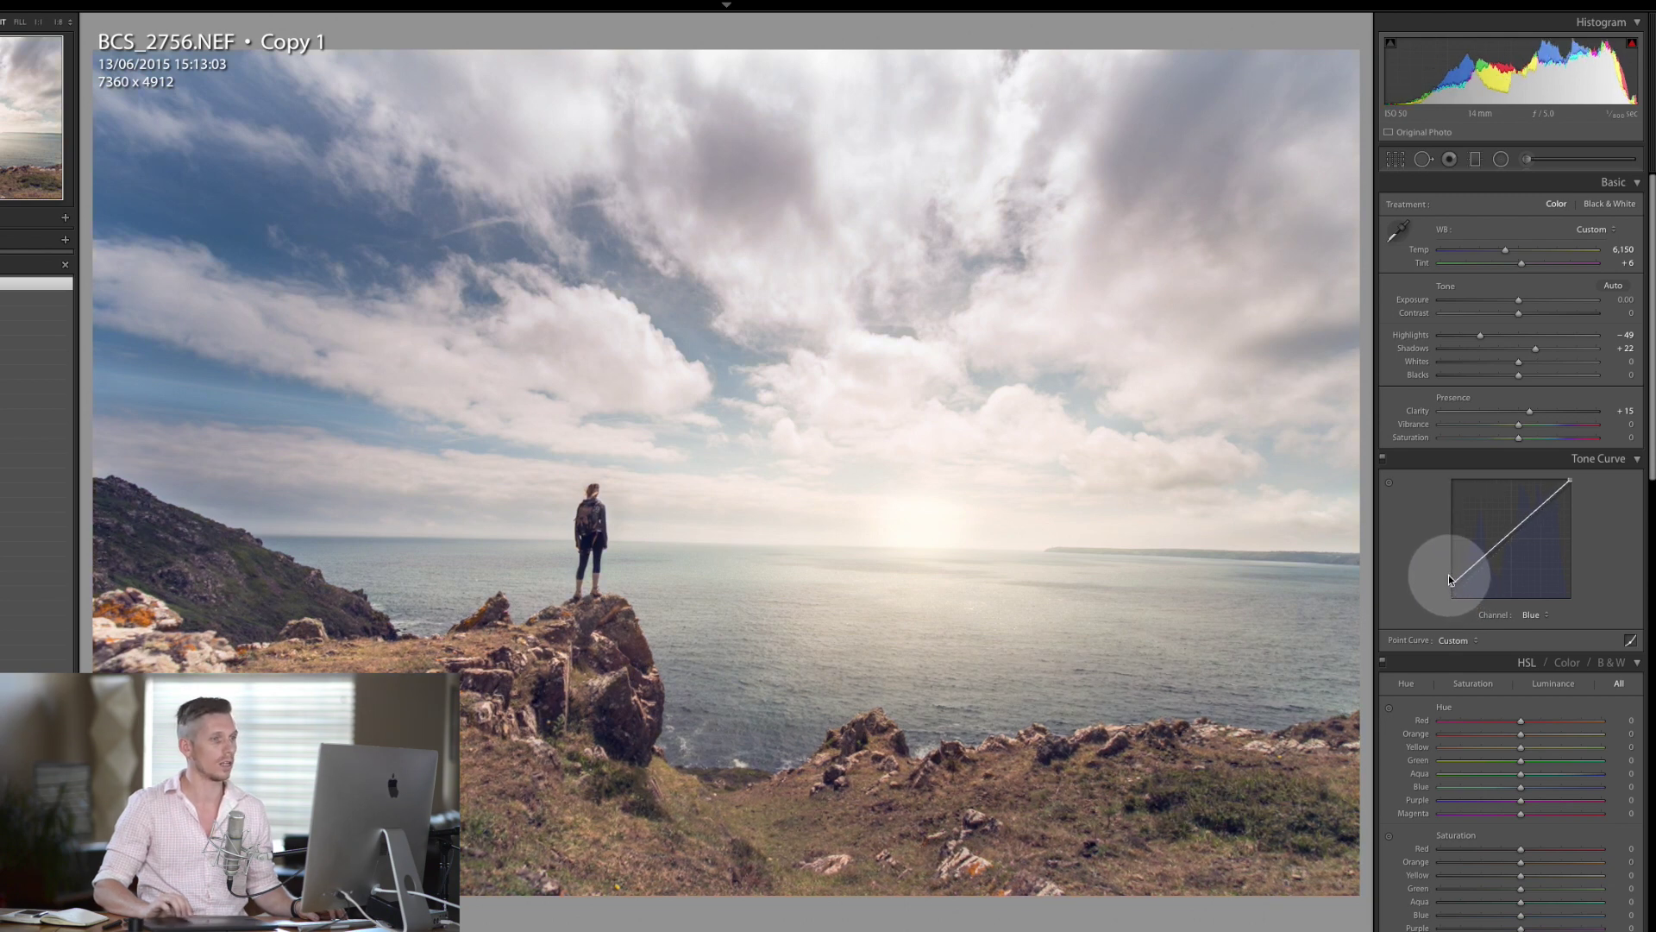
Add a midpoint at 58.0 / 60.0% on the Red tone curve.
left_click(1535, 592)
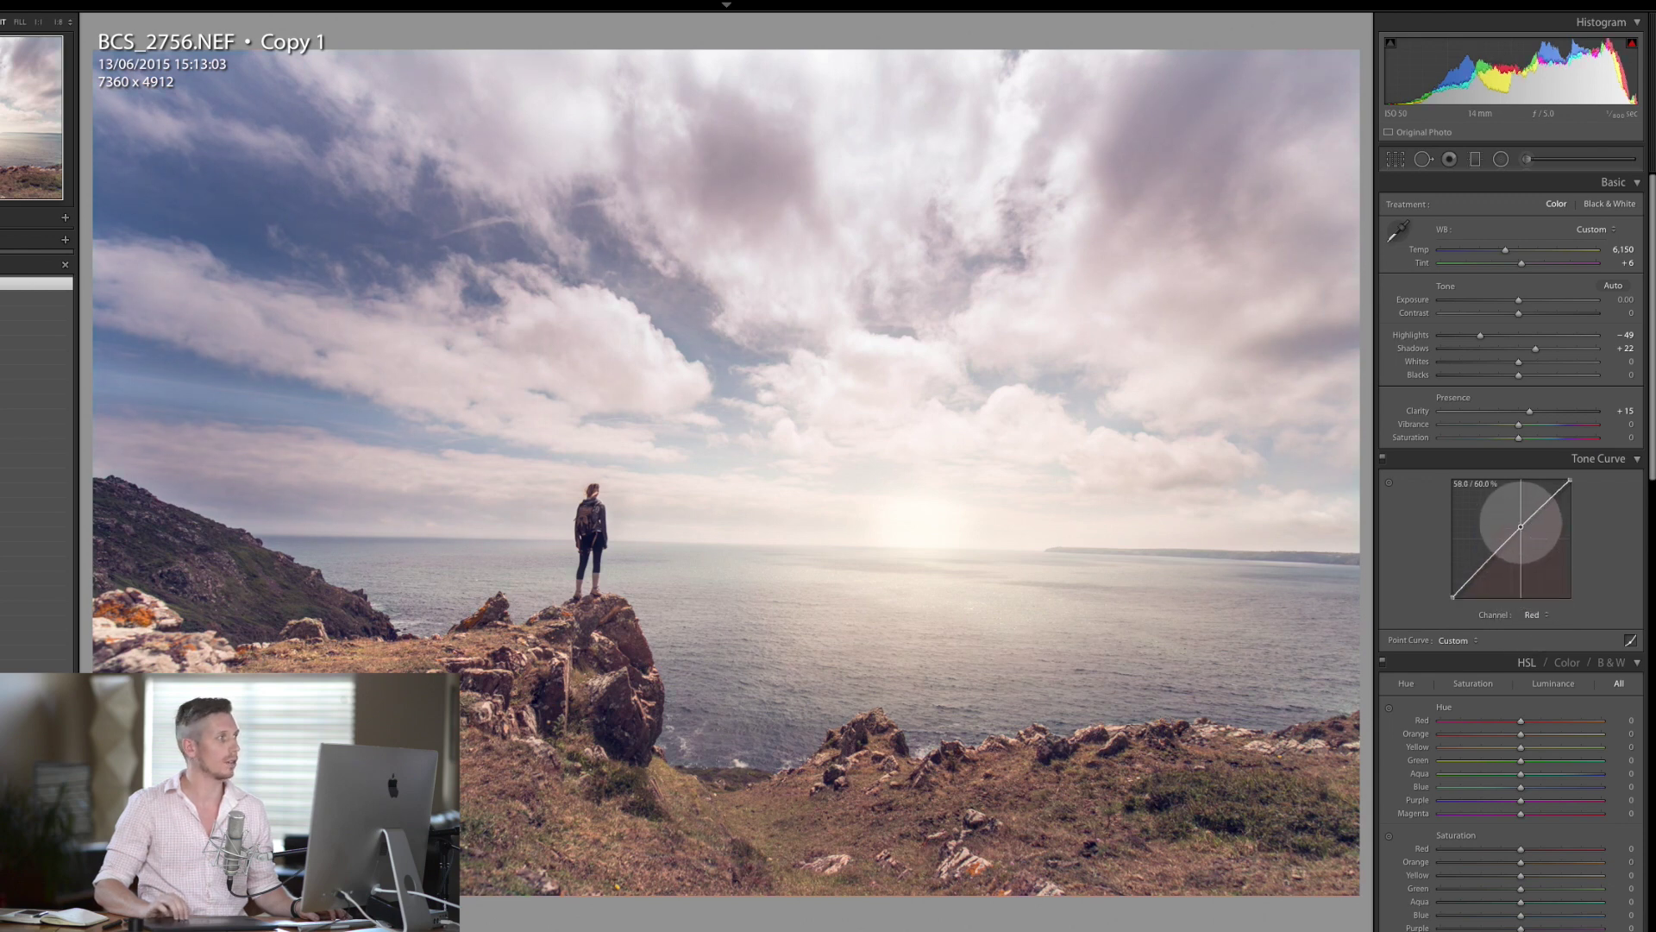
left_click(1520, 523)
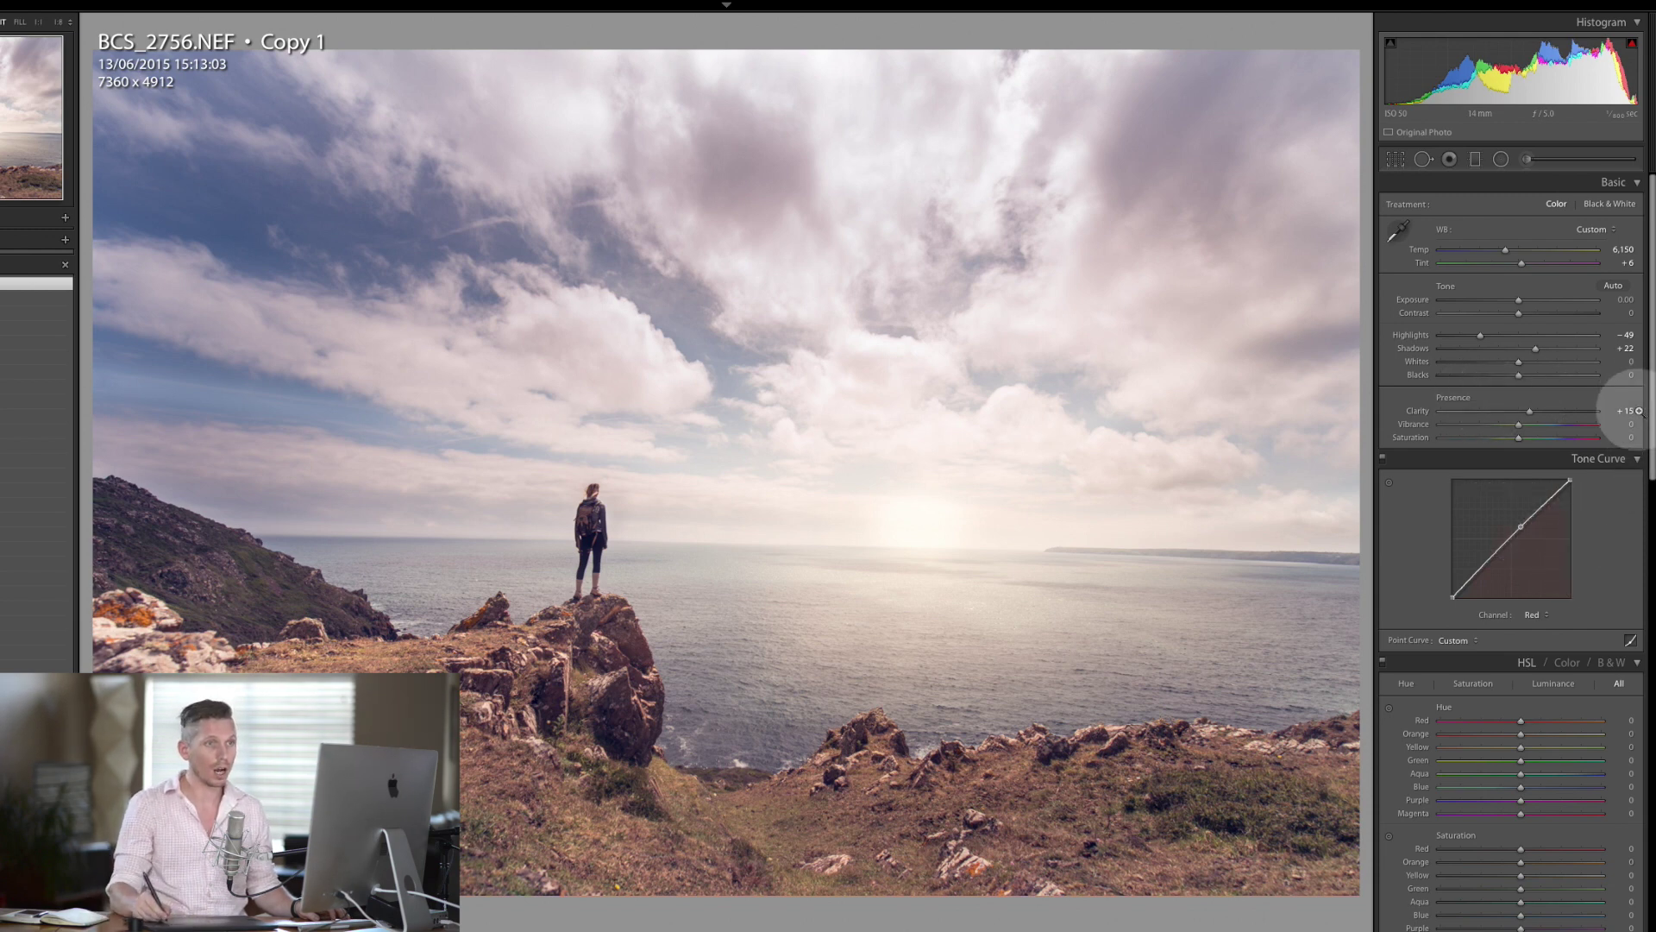
left_click_drag(1652, 399, 1644, 654)
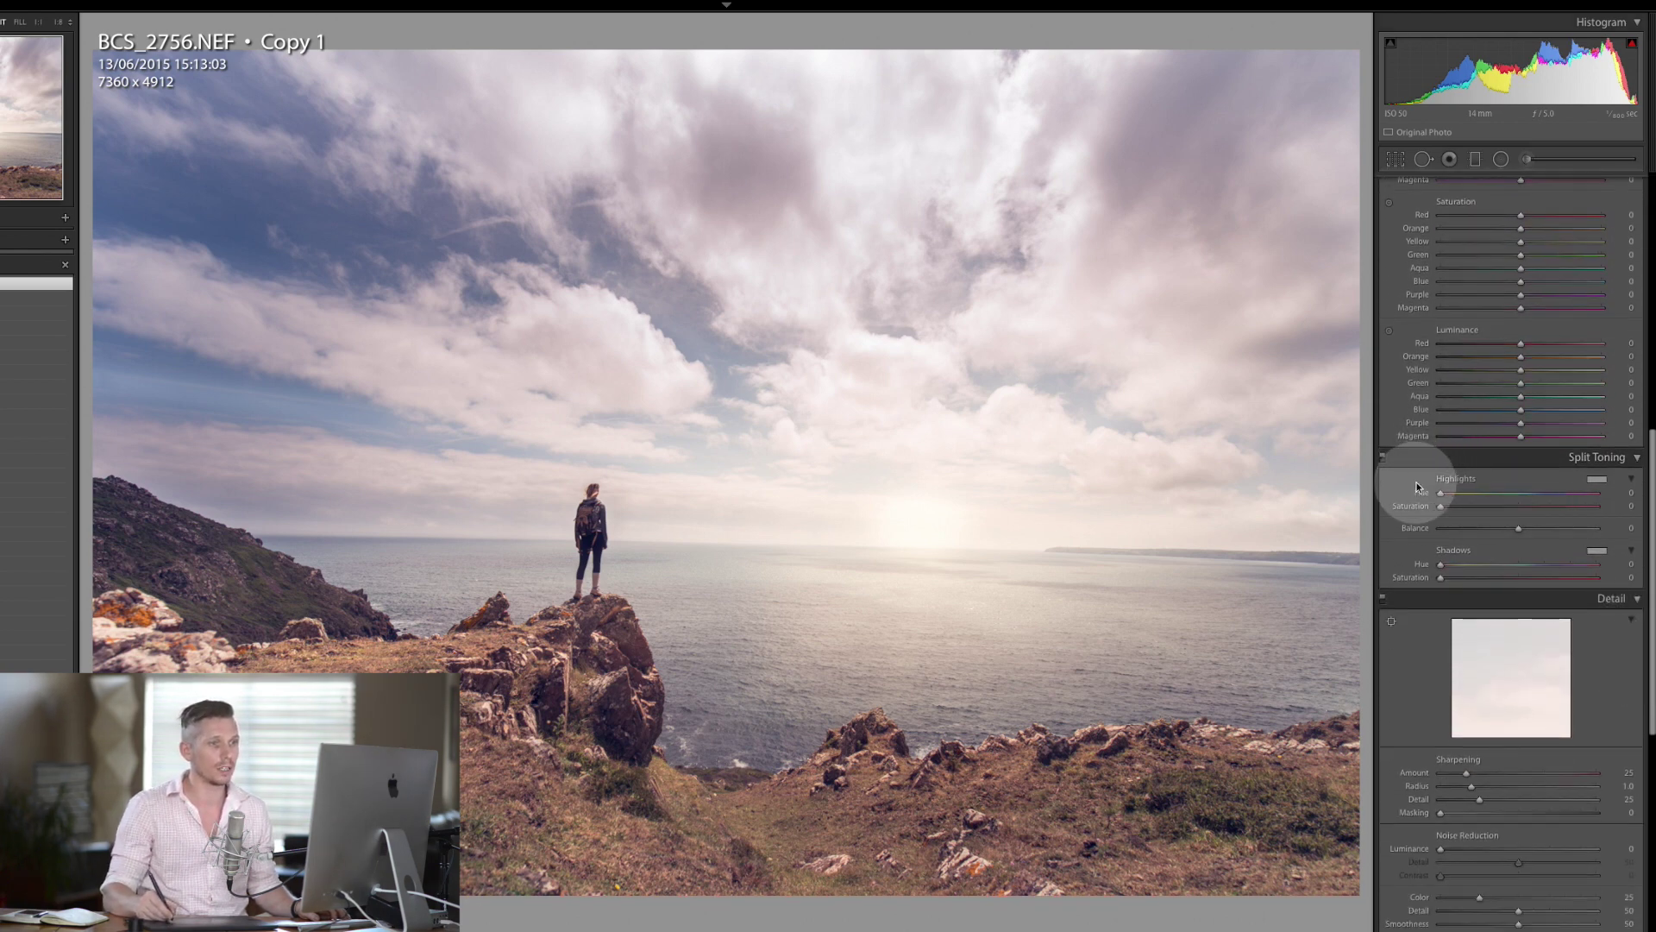
Tint highlights hue 55, saturation 25, balance -60, and shadows hue 254, saturation 9.
mouse_move(1464, 495)
left_mouse_down()
mouse_move(1457, 511)
mouse_move(1478, 506)
left_mouse_up()
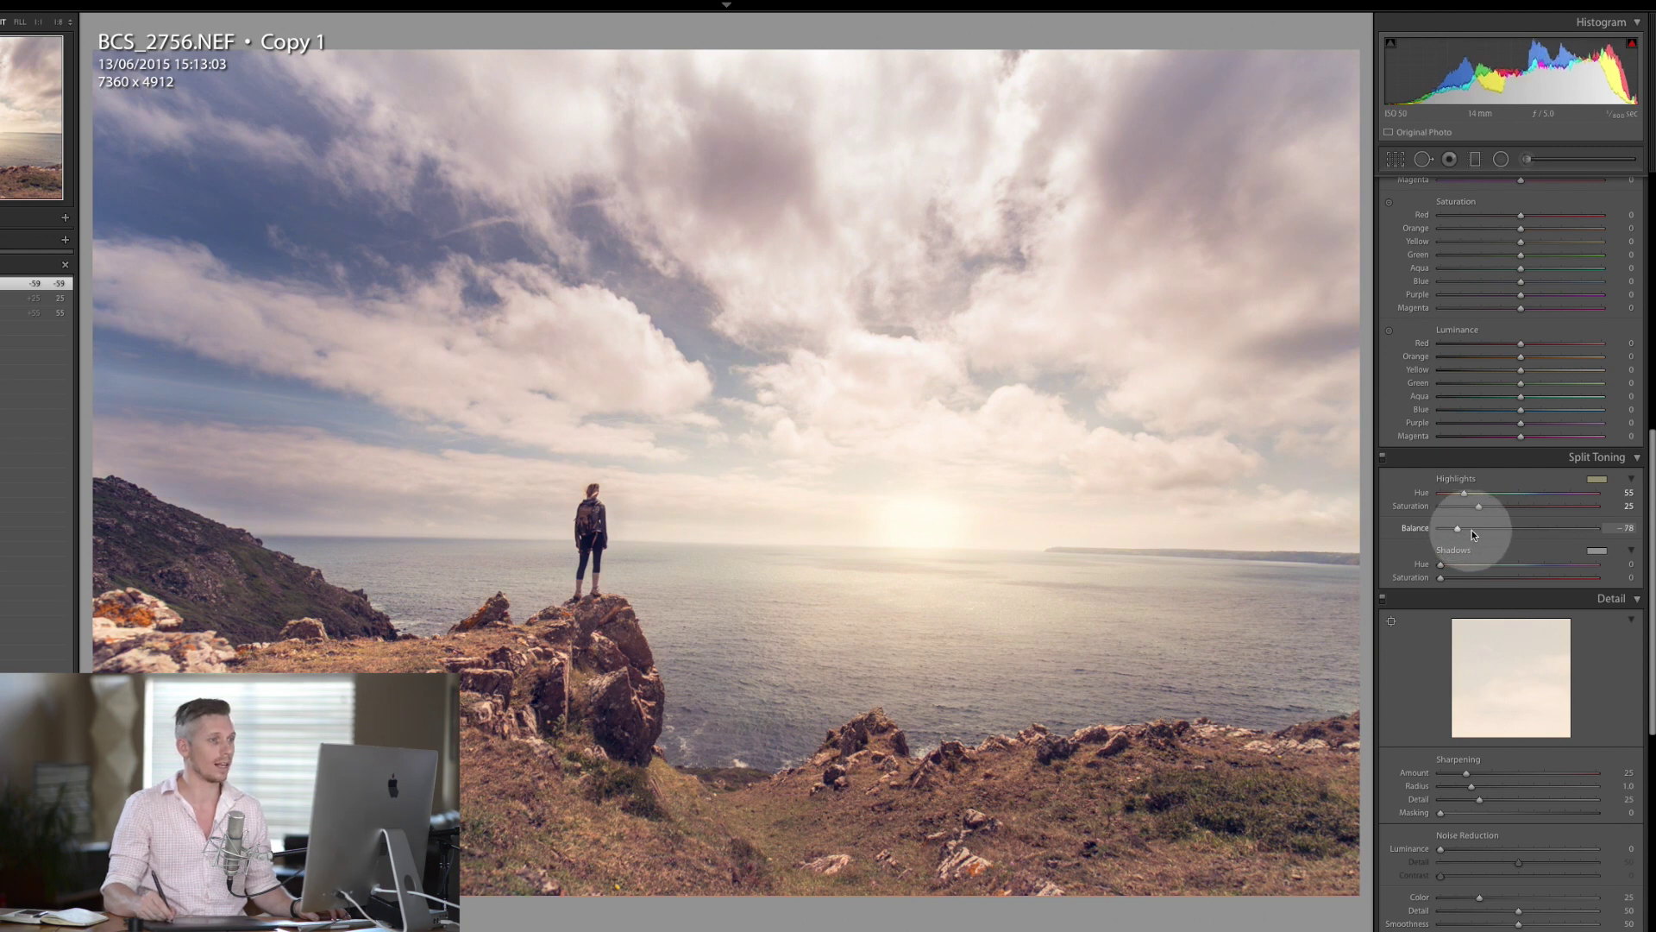
left_click_drag(1472, 528, 1471, 528)
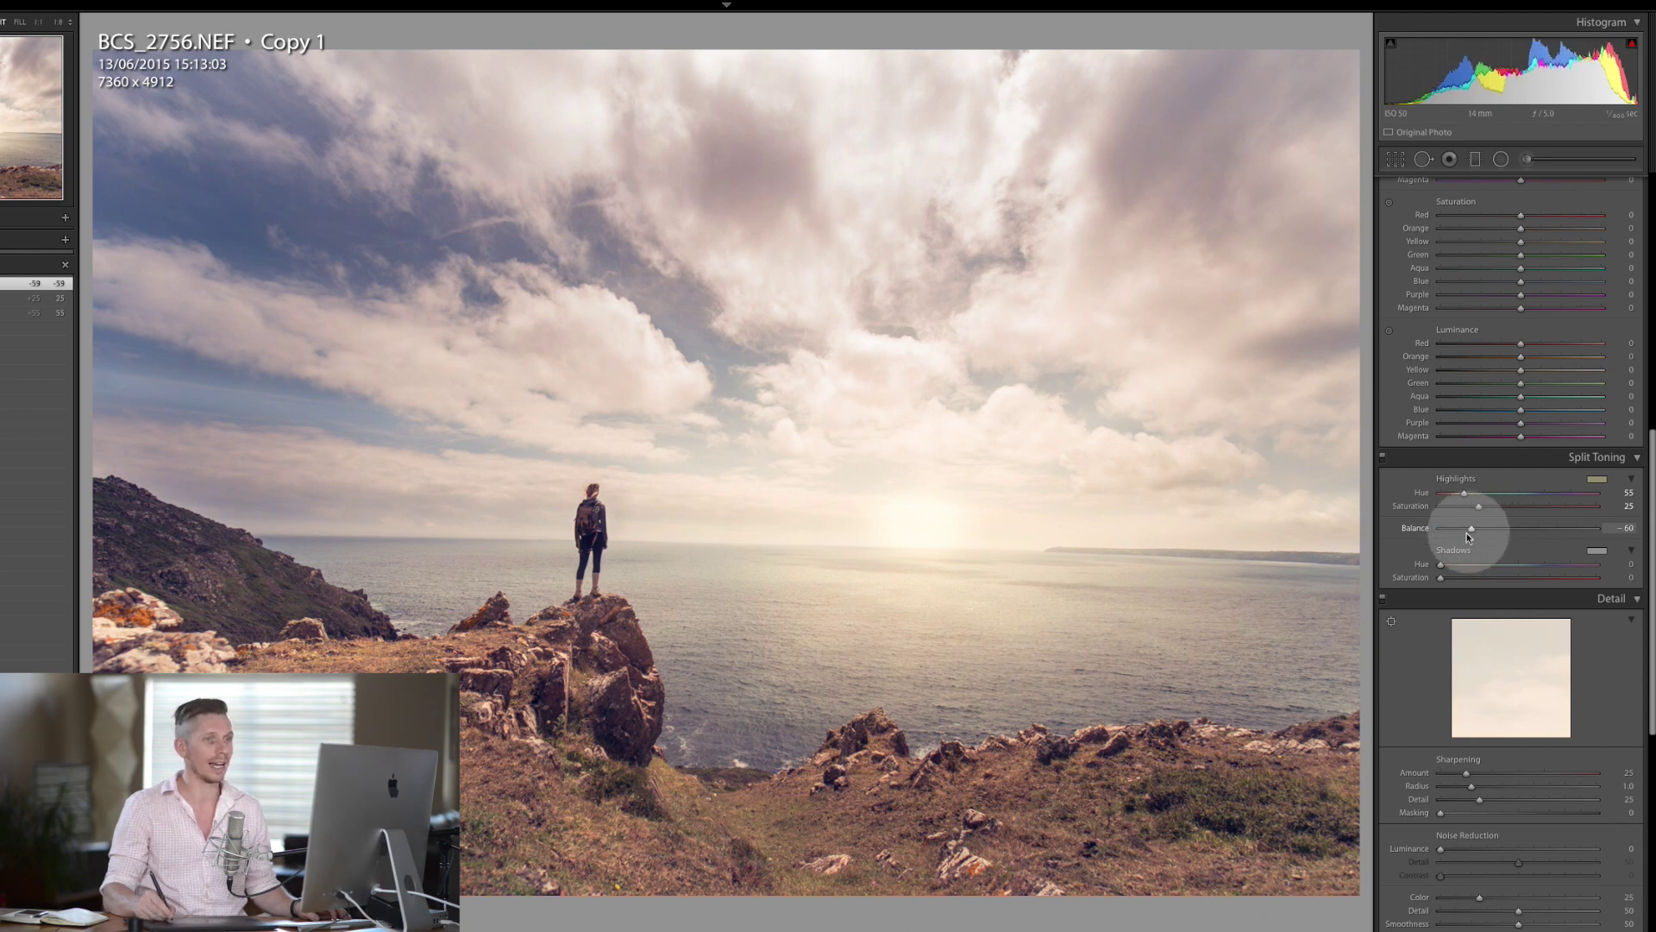
left_click(1441, 564)
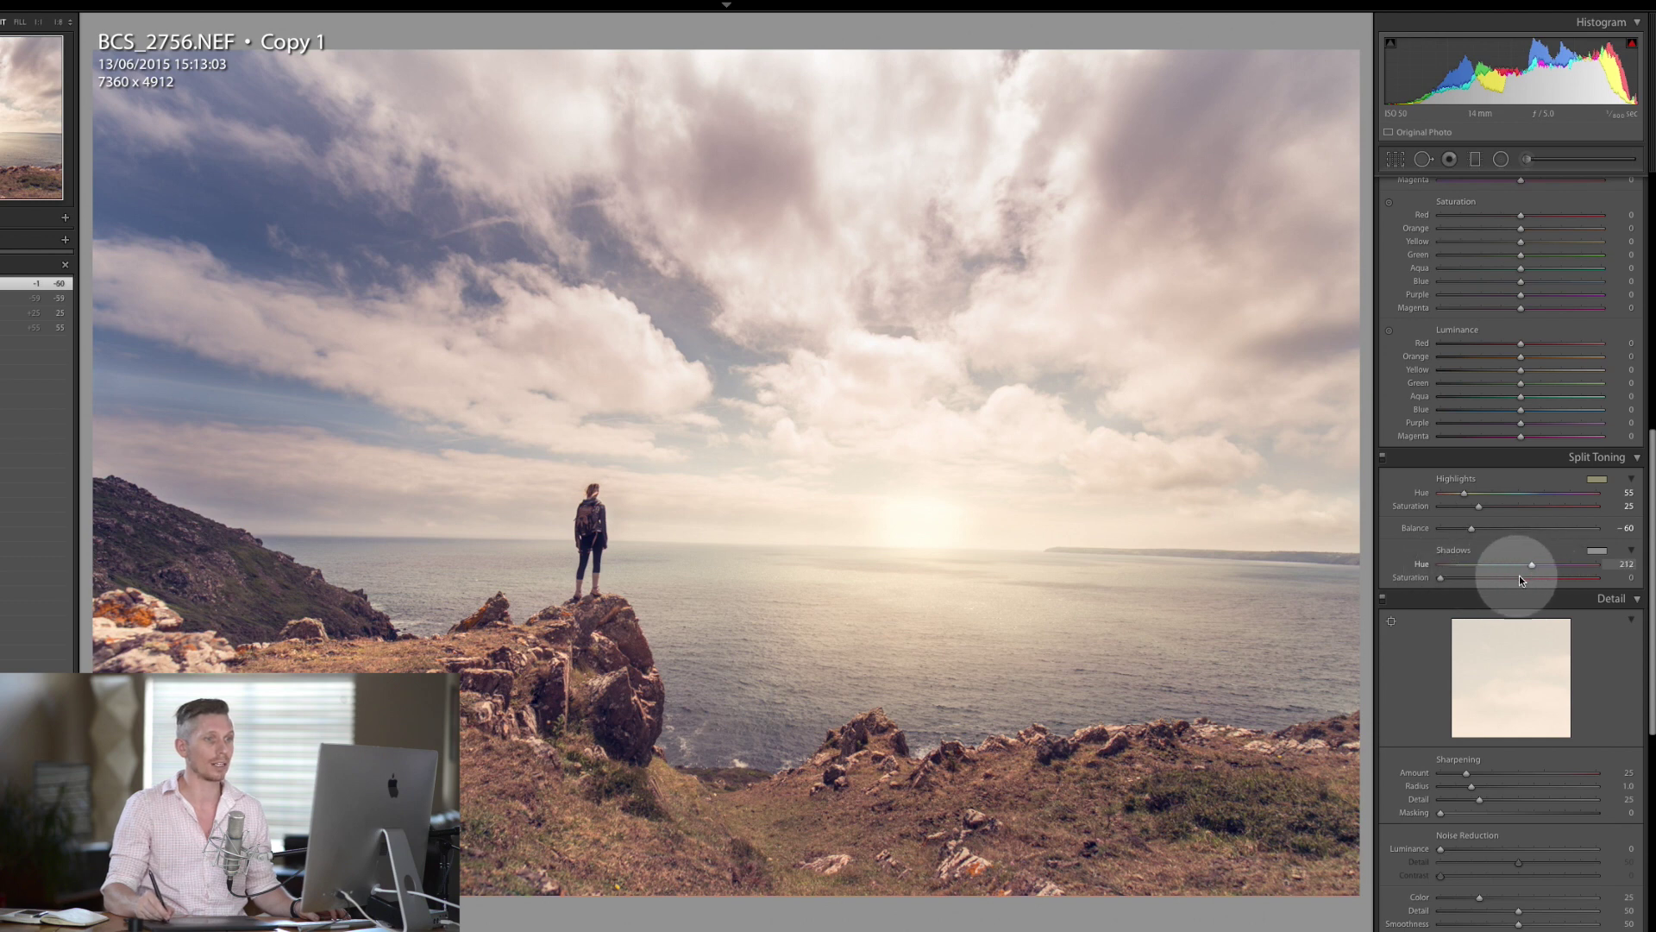
left_click_drag(1544, 568, 1549, 566)
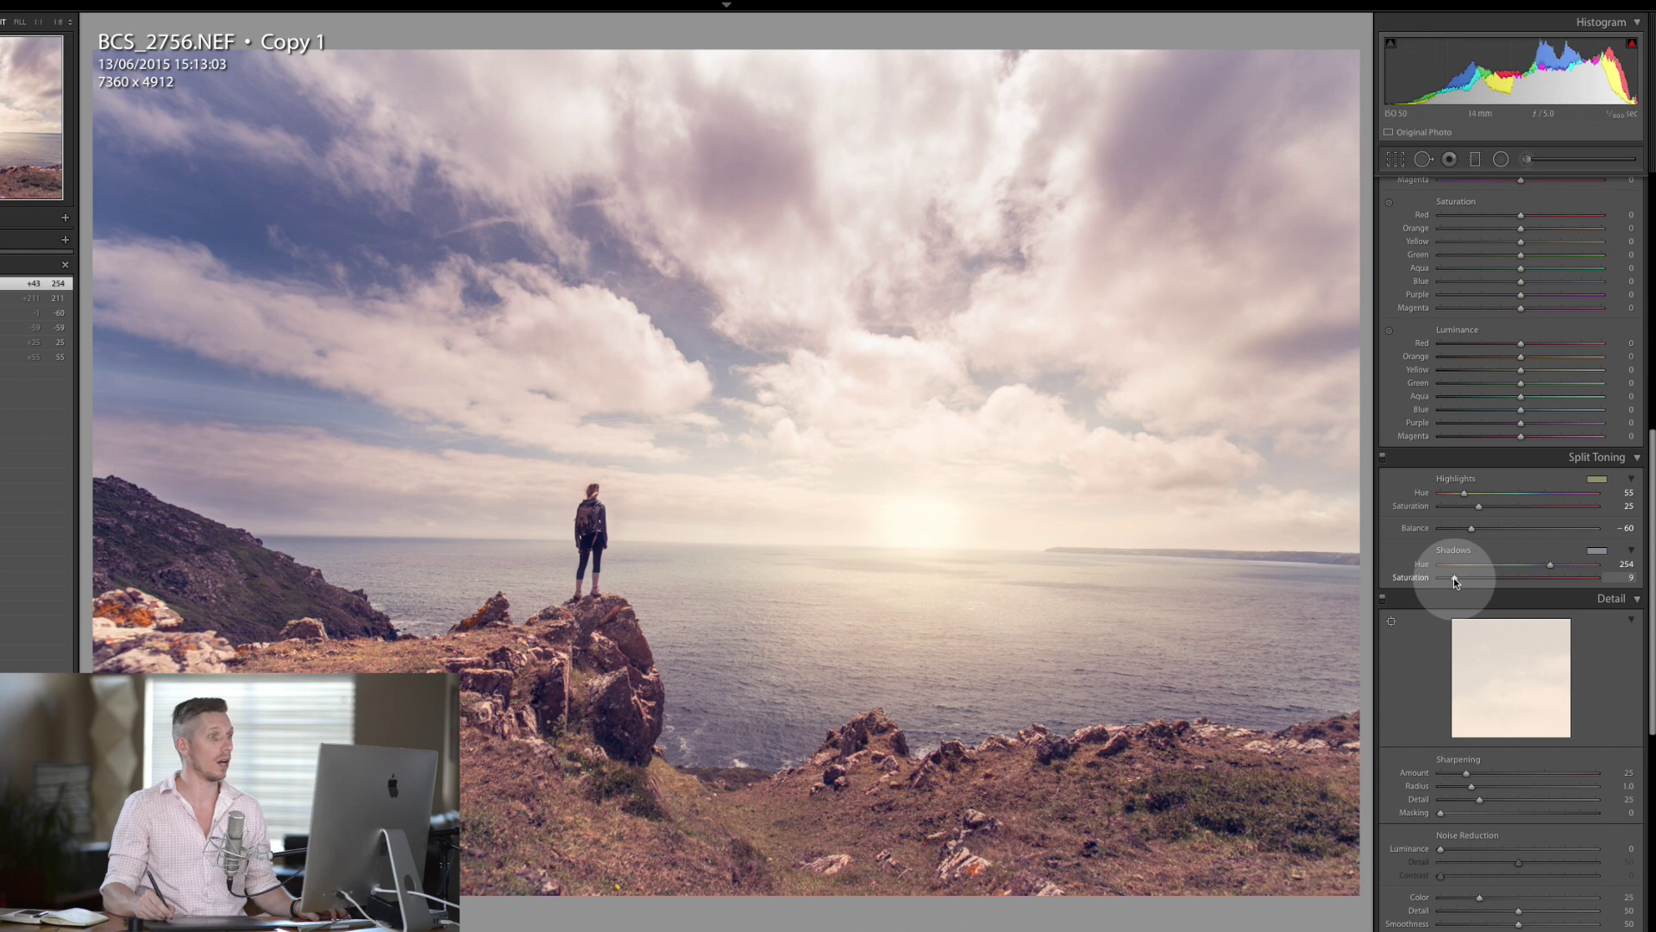
left_click_drag(1452, 577, 1453, 577)
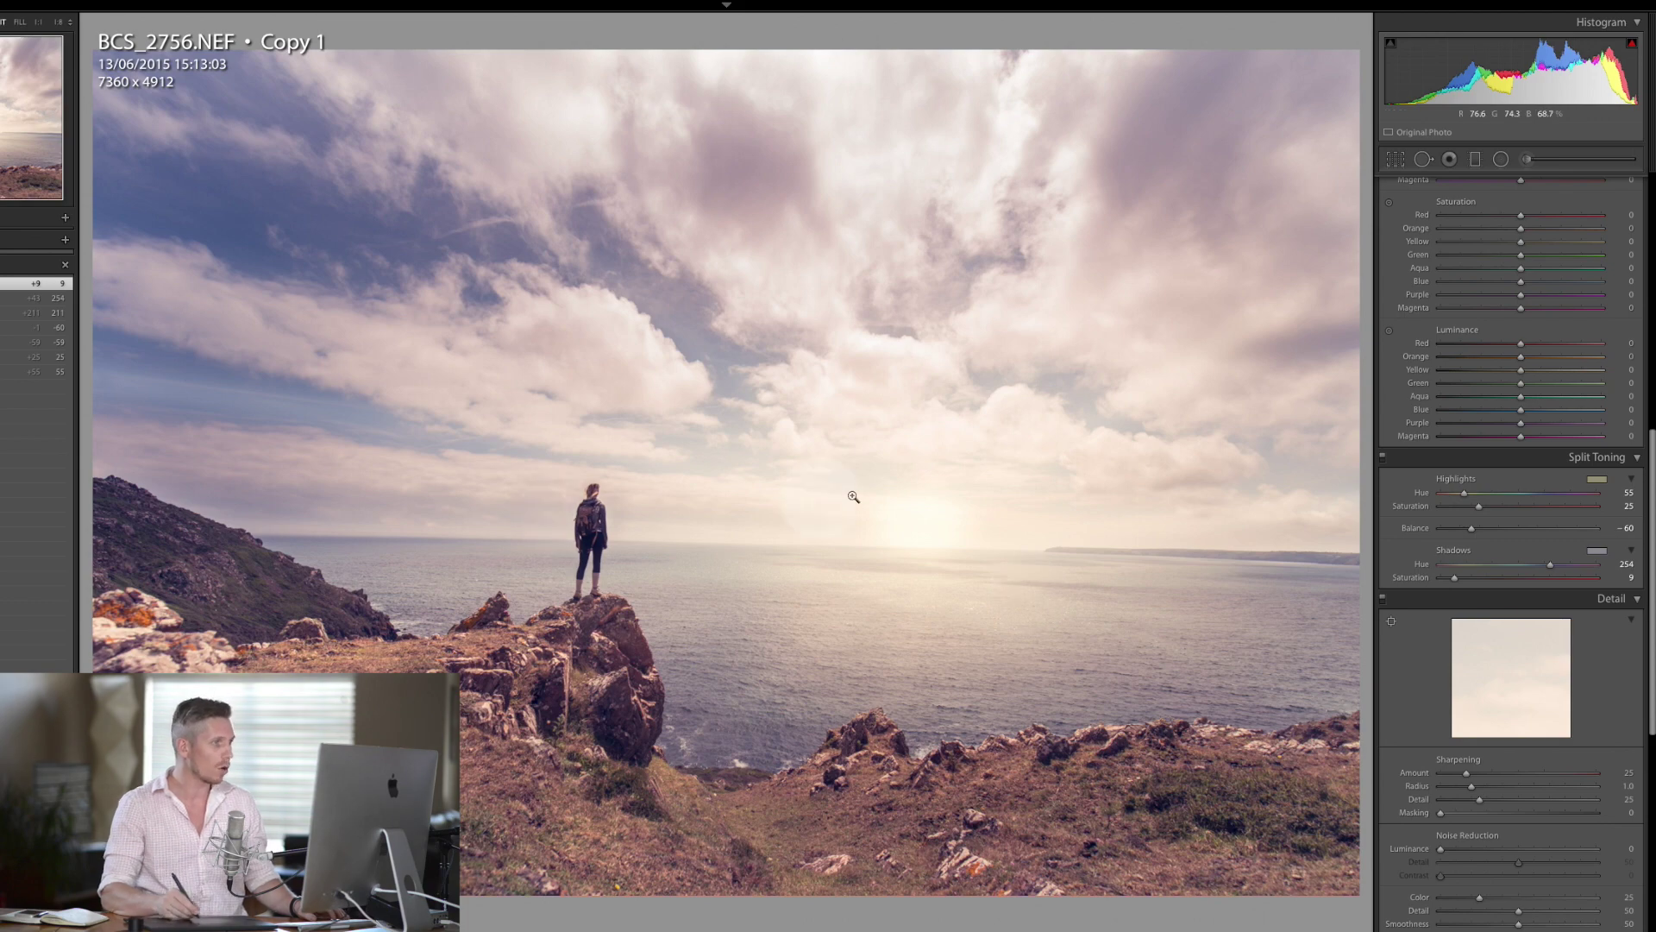
Switch to a Graduated Filter, reset Temp to 0, and drag a darkening gradient down the sky.
left_click(1527, 159)
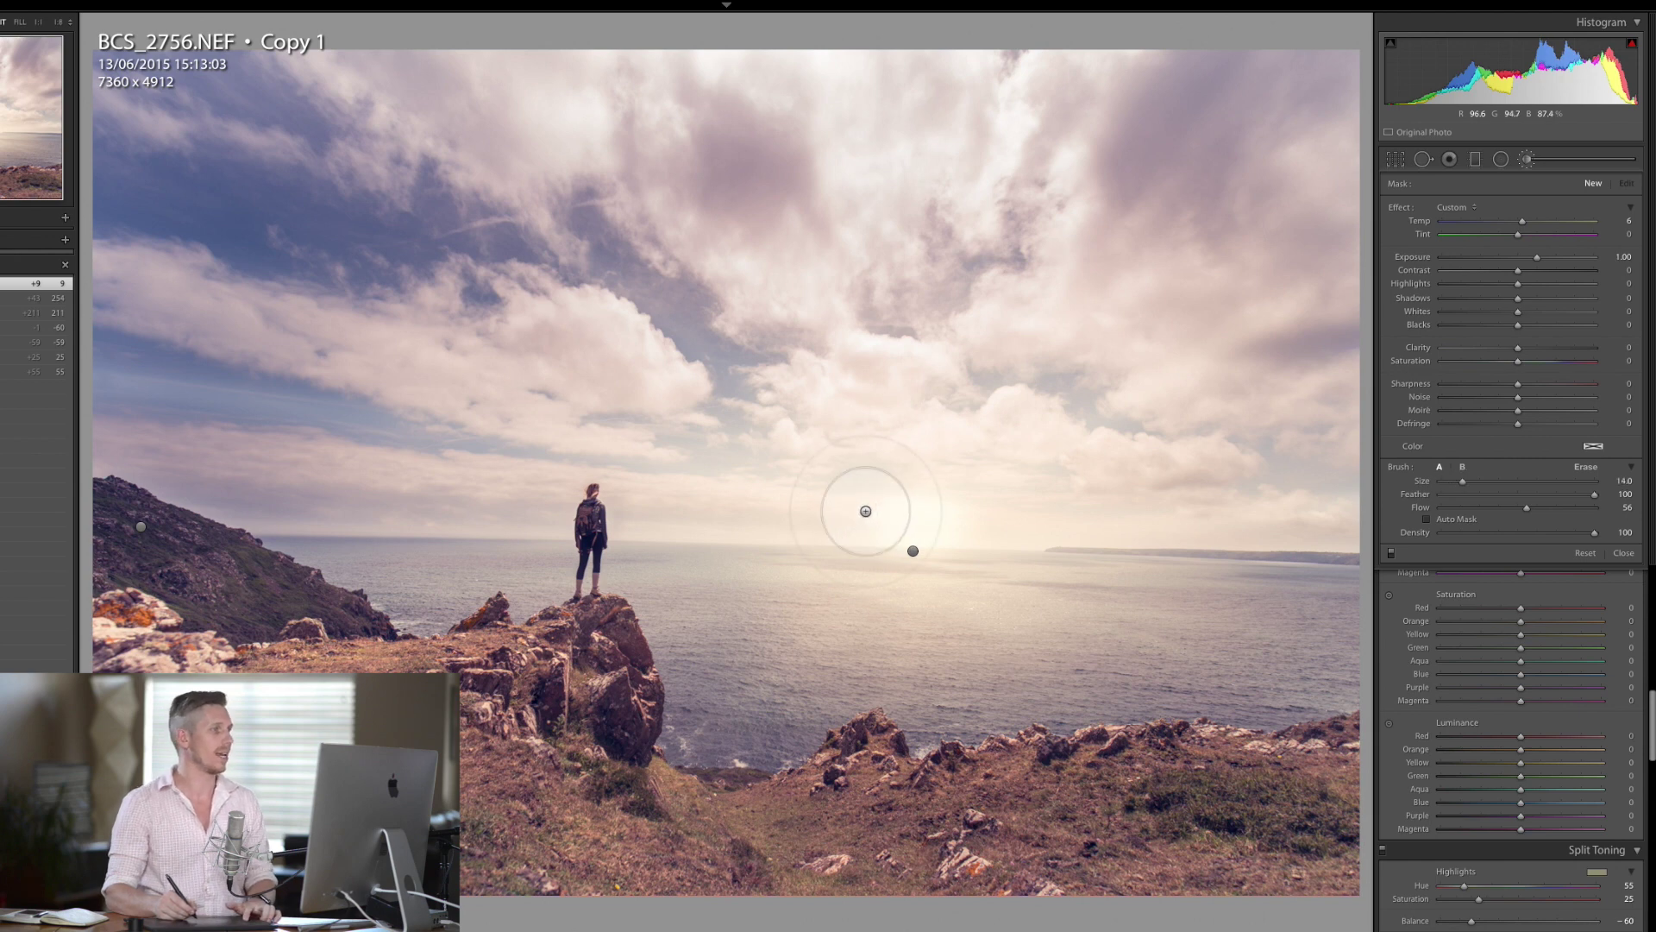
left_click(1472, 161)
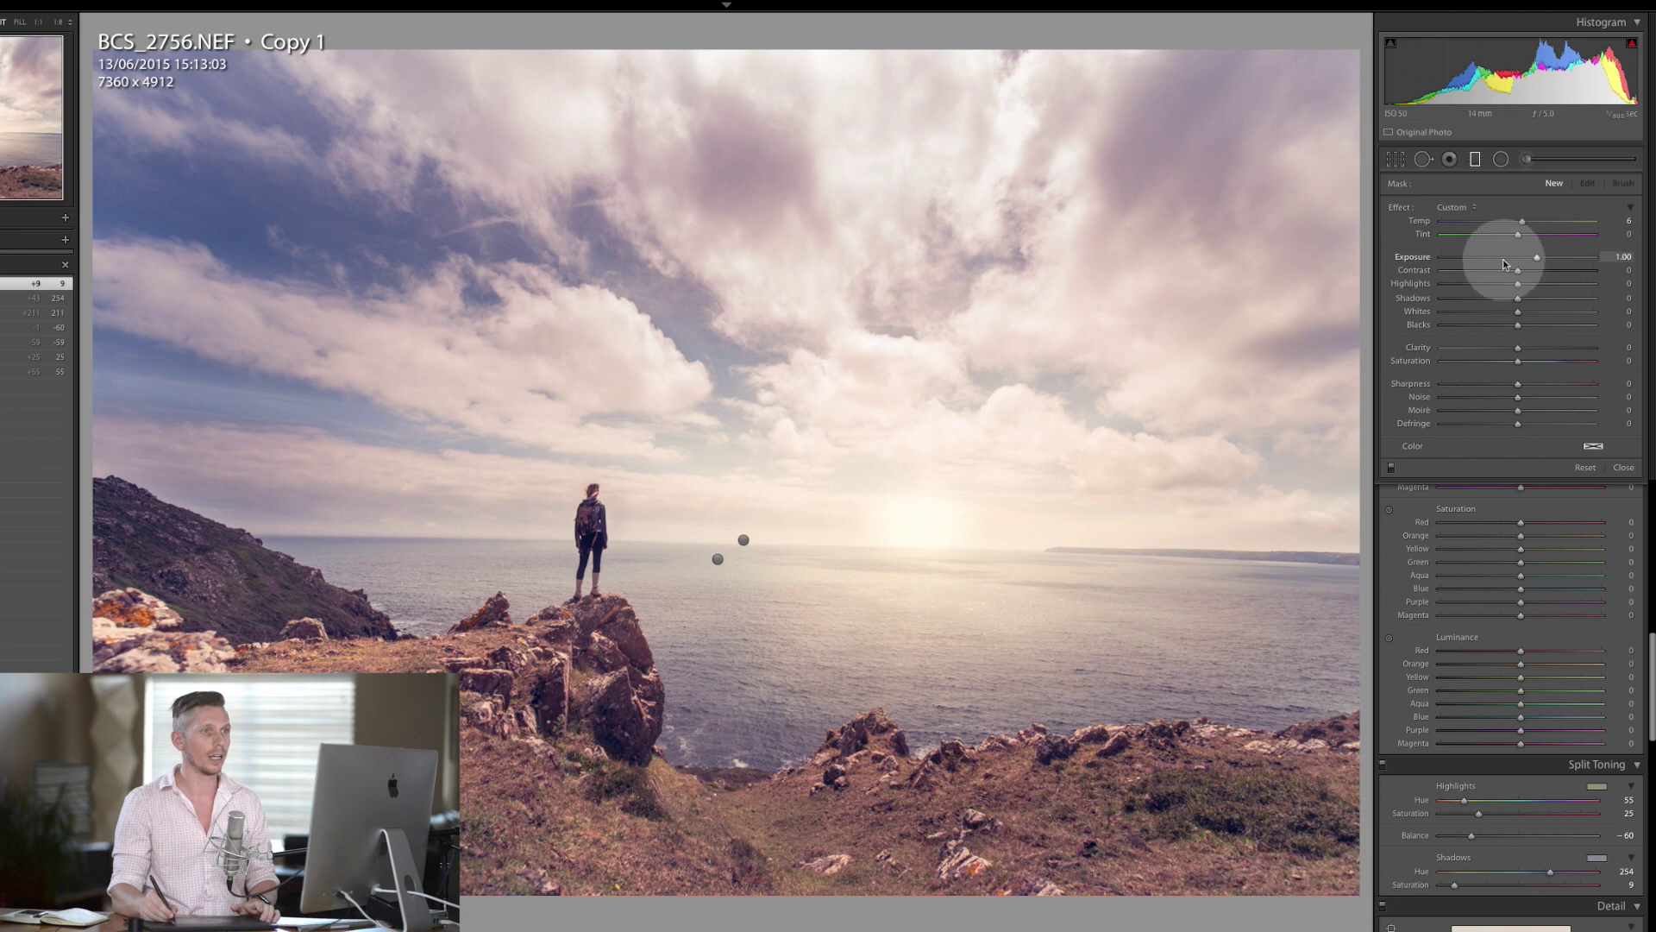
double_click(1519, 222)
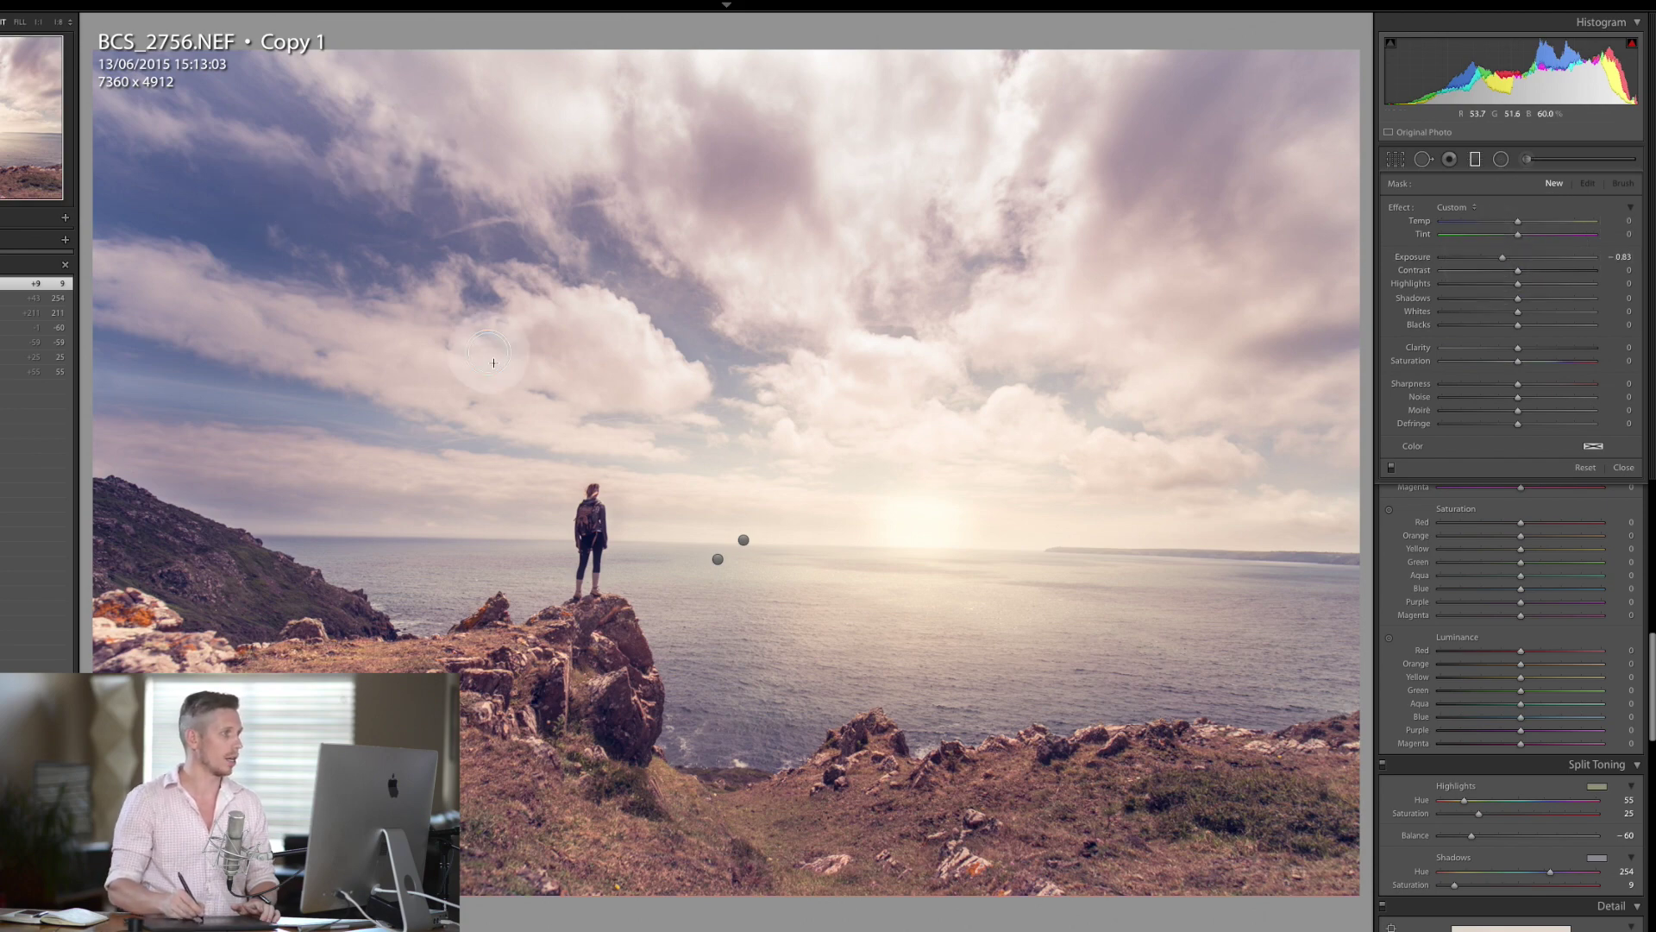
mouse_move(408, 152)
left_mouse_down()
mouse_move(603, 643)
mouse_move(531, 519)
left_mouse_up()
Add an angled gradient across the bottom foreground, then fine-tune both gradients' exposure.
left_click_drag(985, 881, 976, 868)
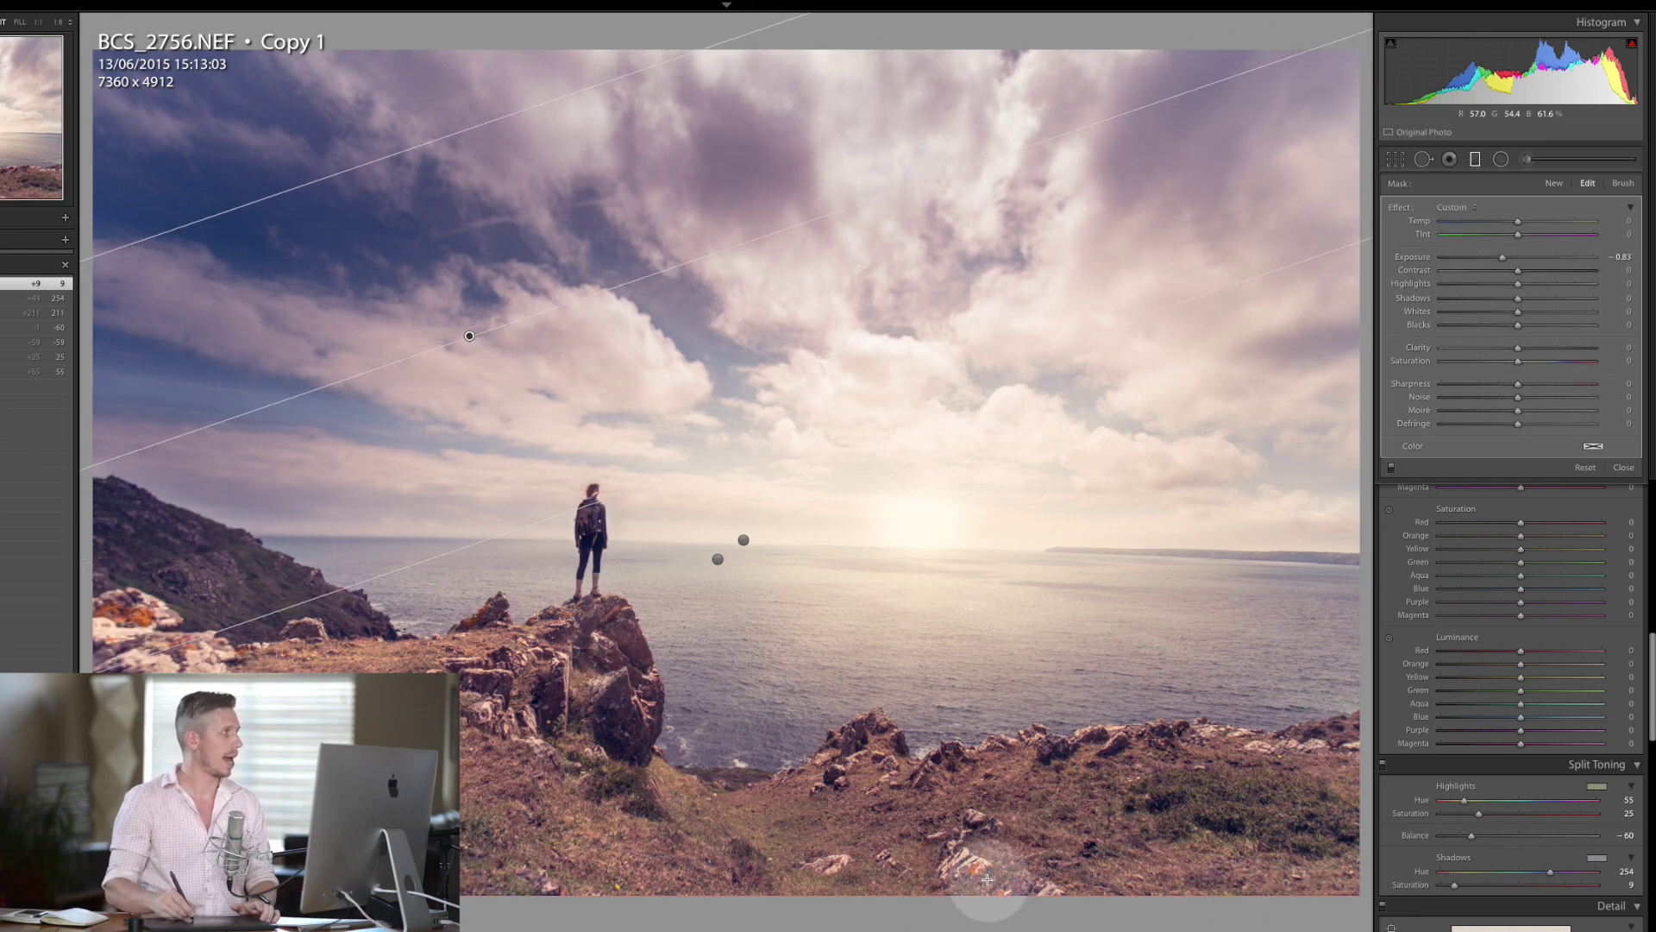
left_click_drag(909, 723, 906, 402)
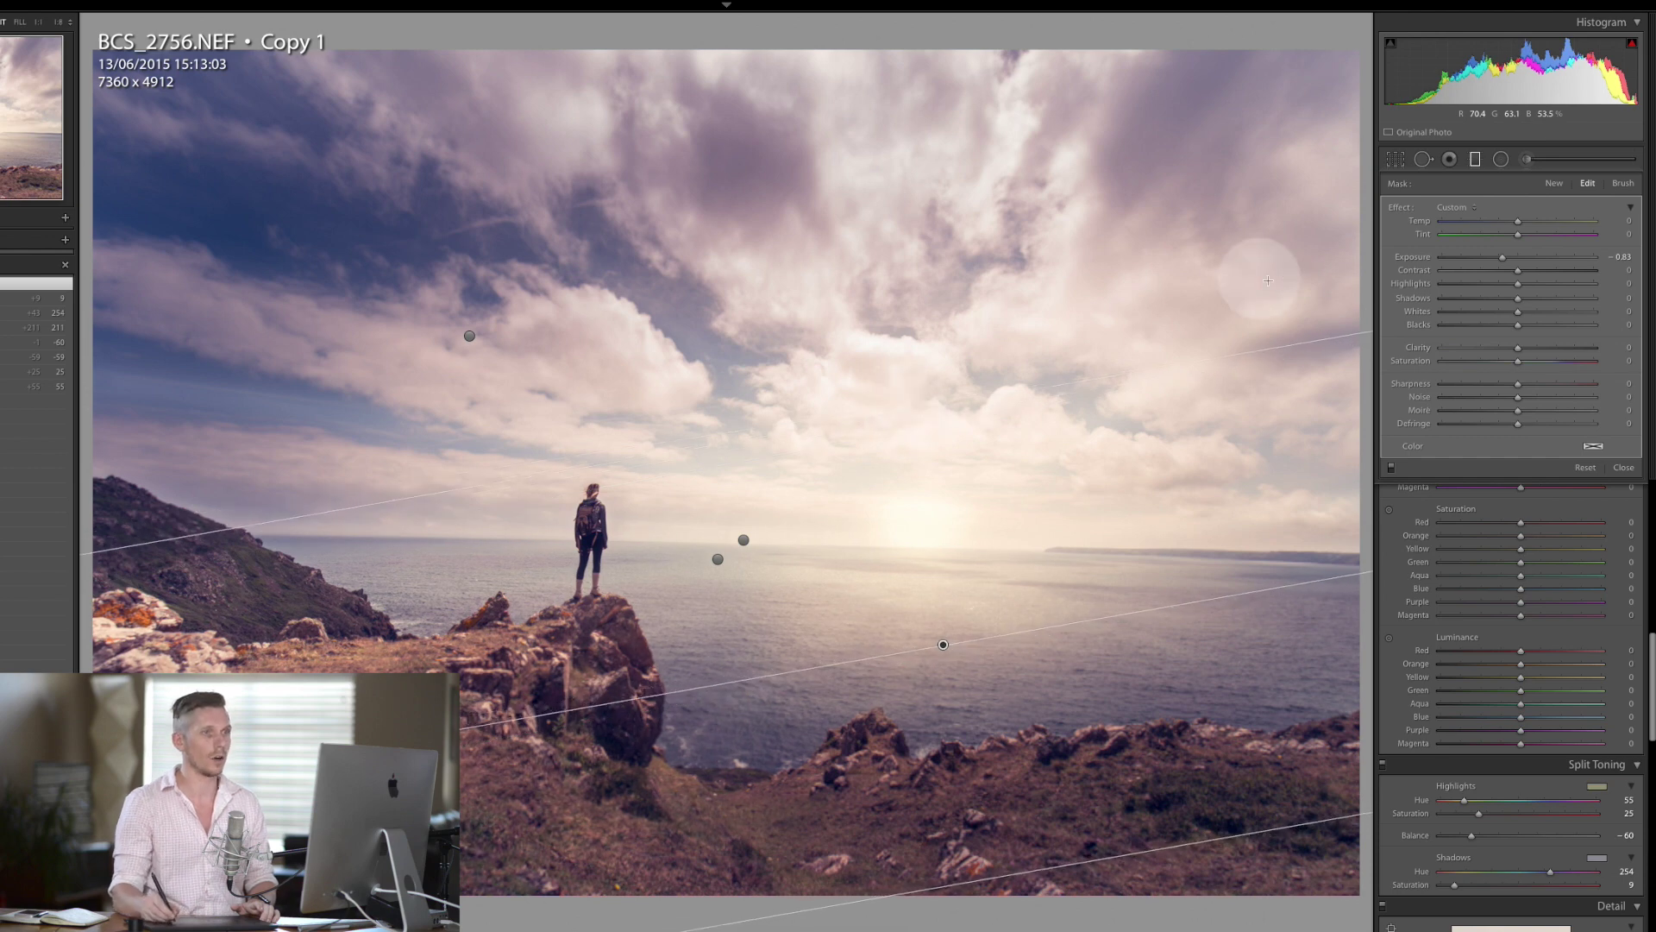
left_click_drag(1509, 259, 1510, 257)
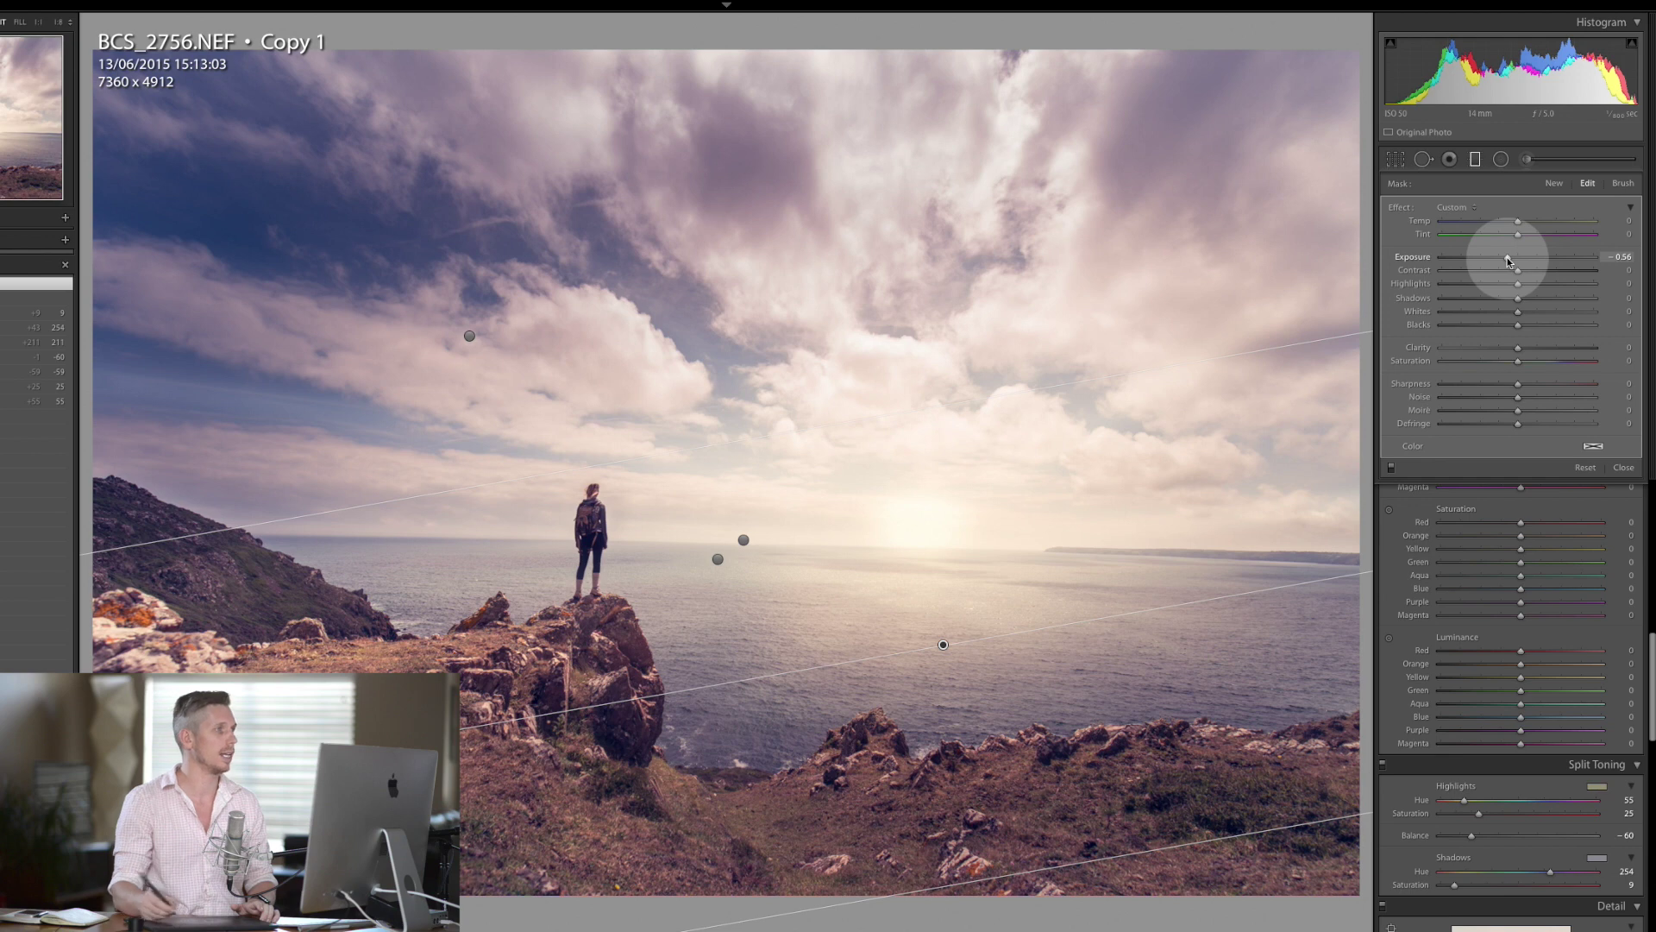
left_click(469, 338)
left_click_drag(1508, 256, 1514, 257)
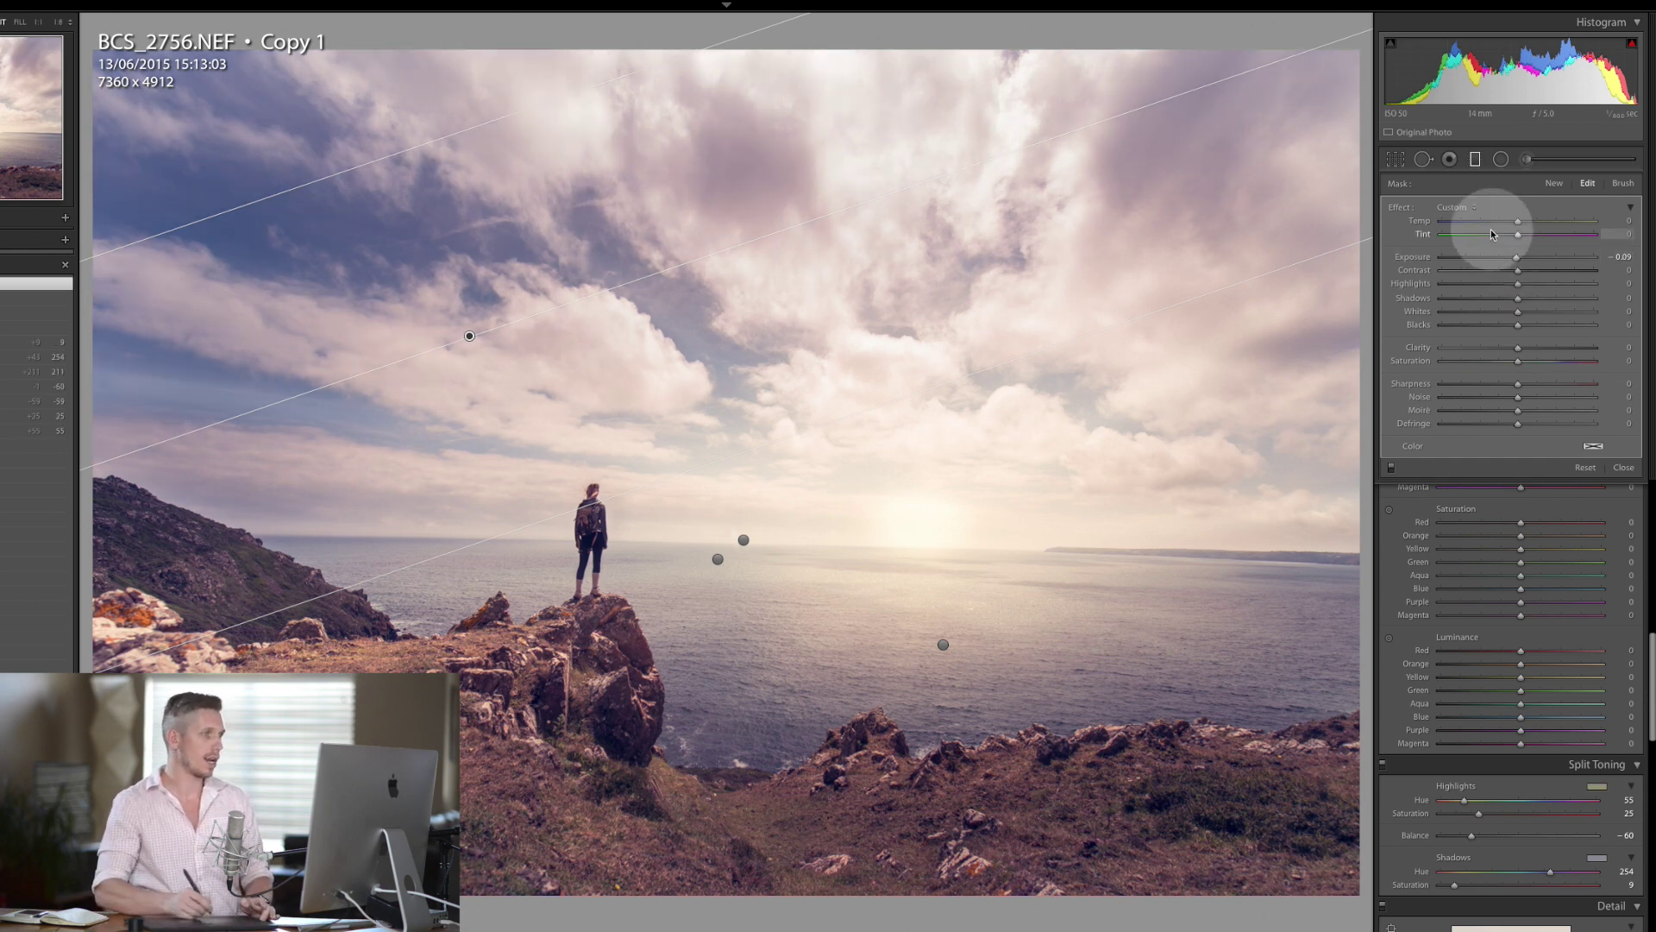
left_click(1475, 159)
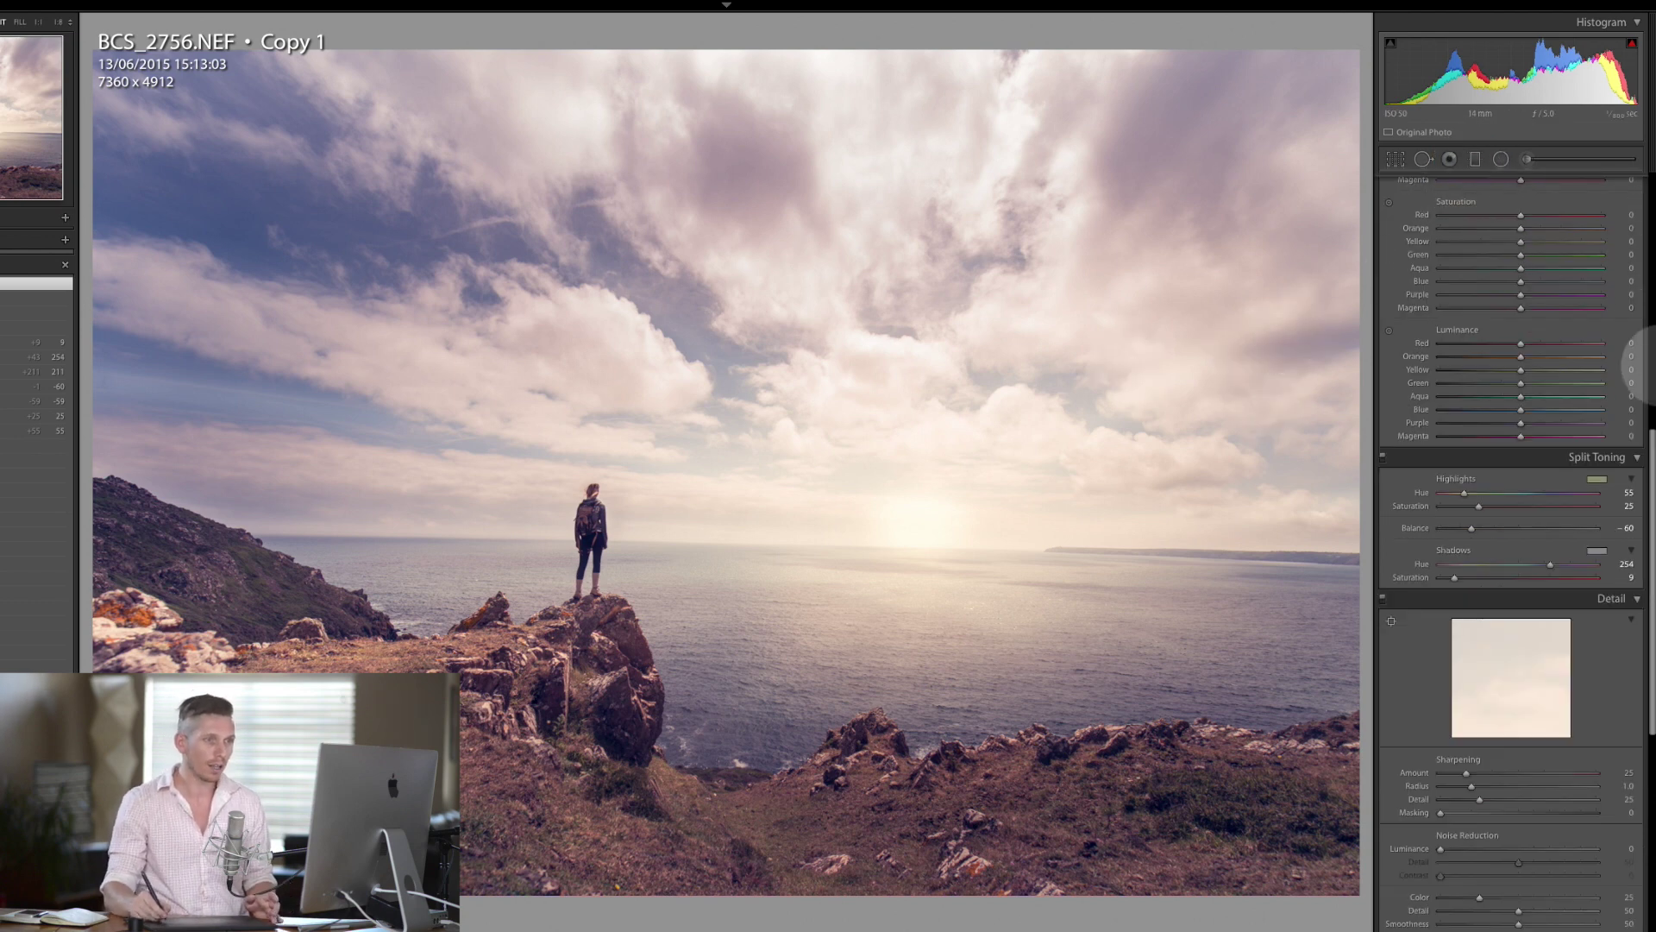
Compare the edit against the original BCS_2756.NEF, then return to the edited copy.
left_click_drag(1652, 494, 1654, 680)
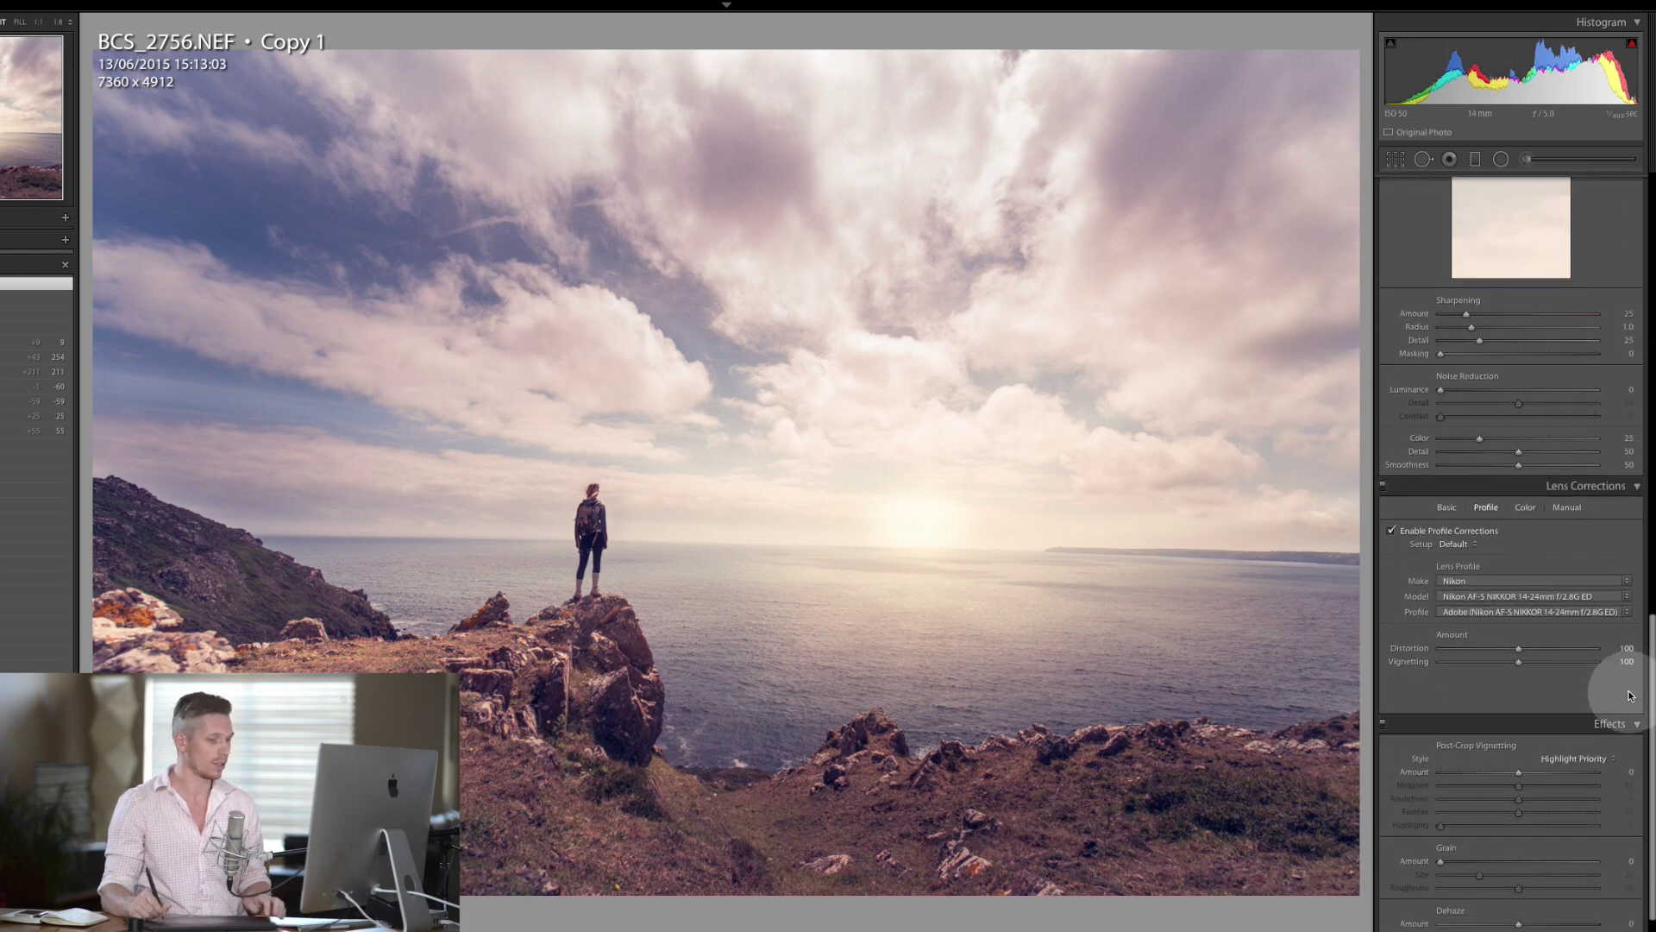
key("Left")
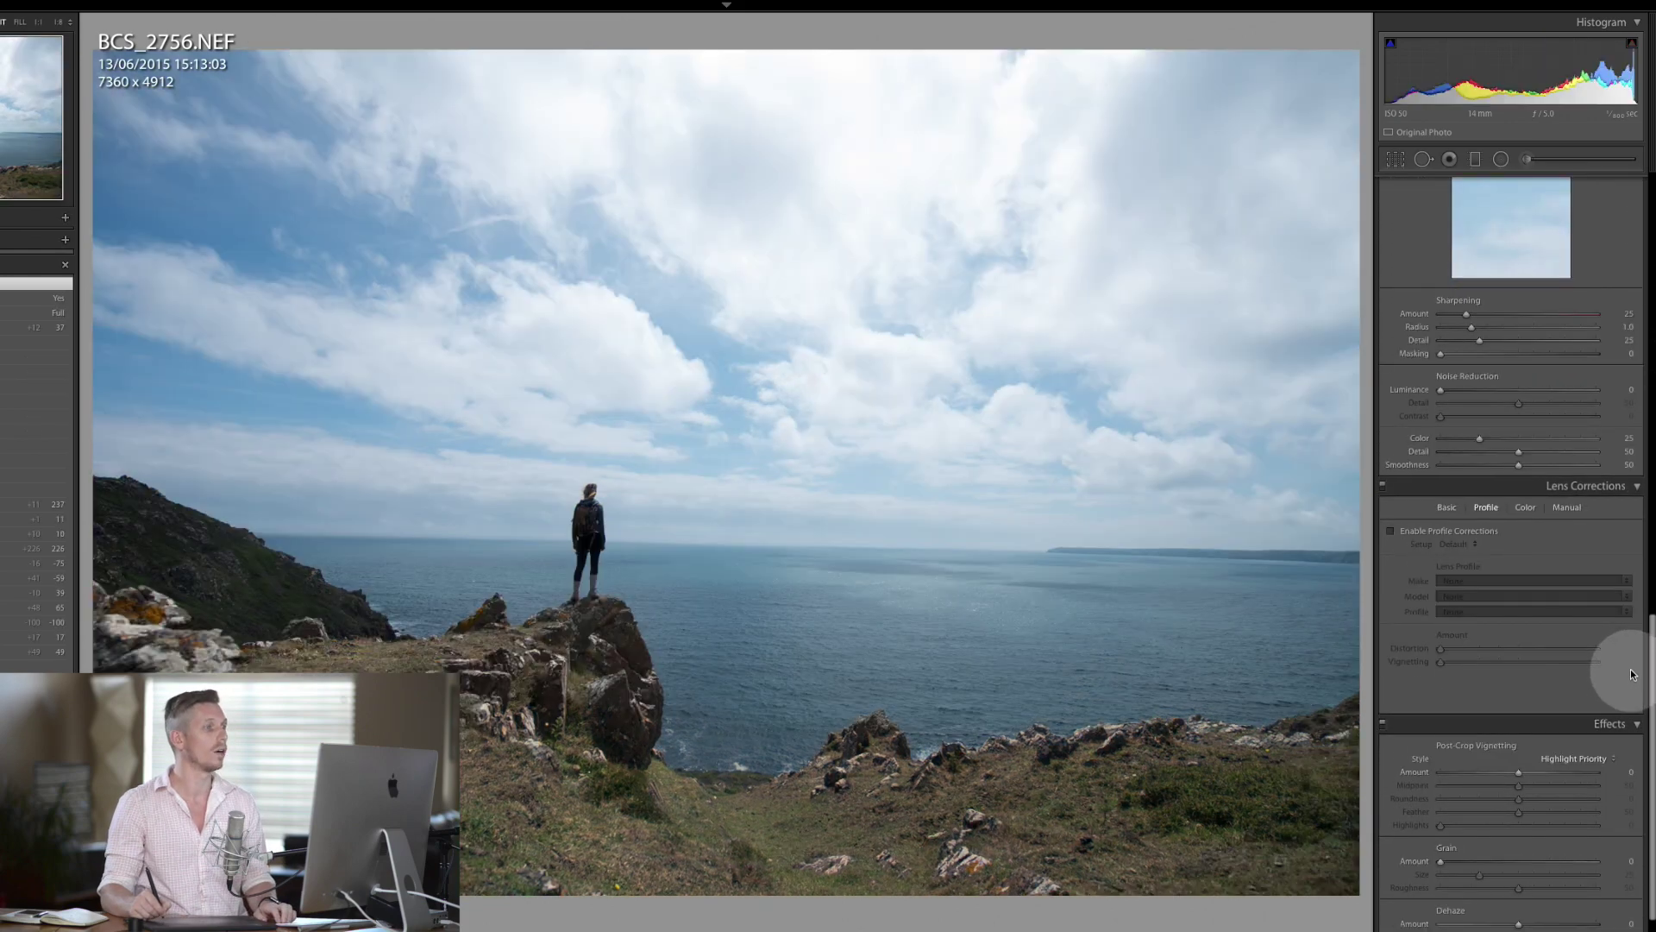
key("Right")
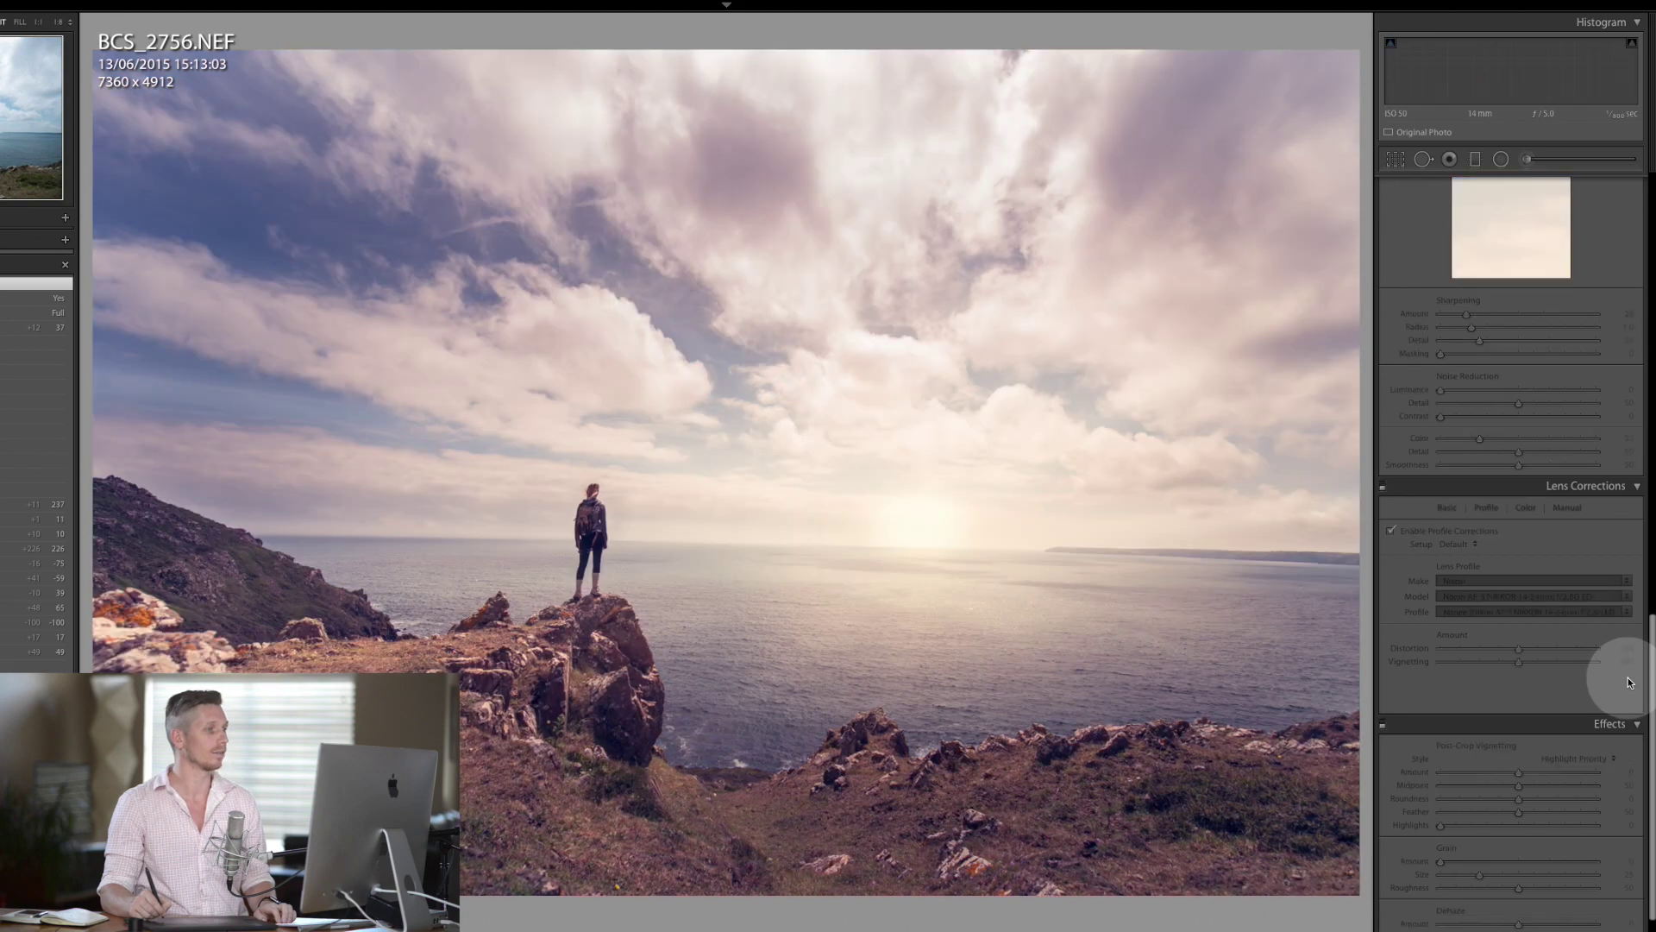